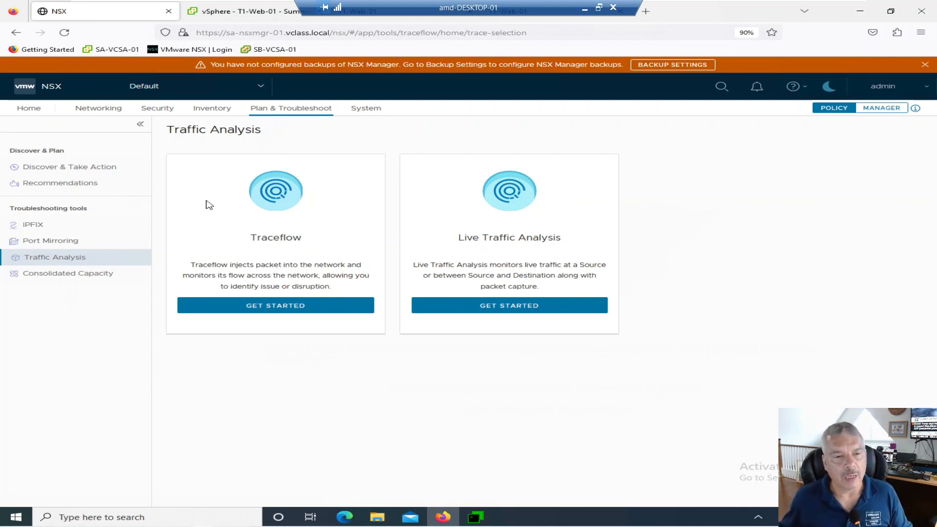
Start a new Traceflow and set its source to the virtual machine T1-Web-01.
left_click(271, 308)
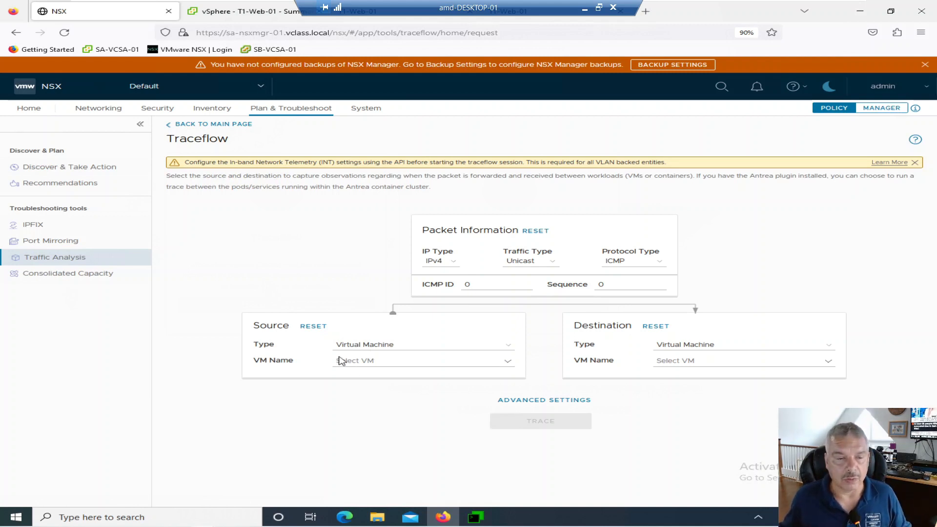
left_click(352, 348)
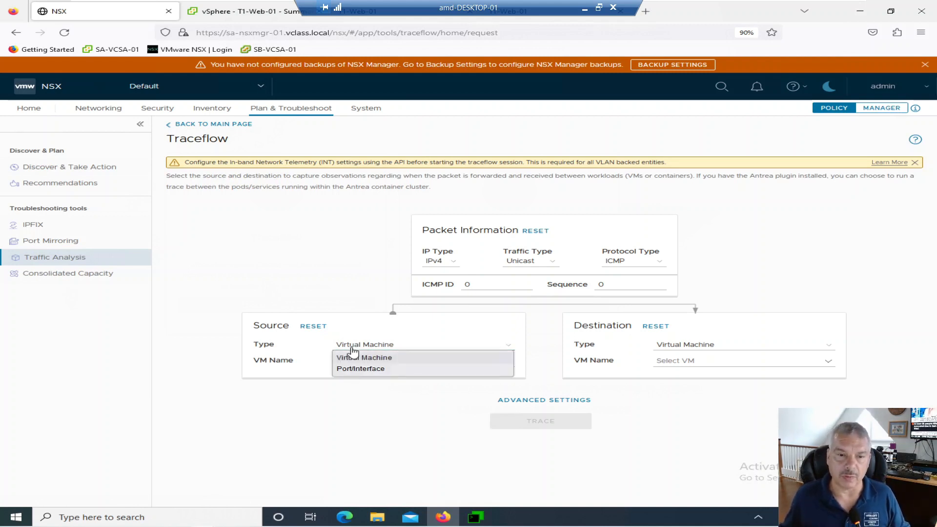
left_click(406, 359)
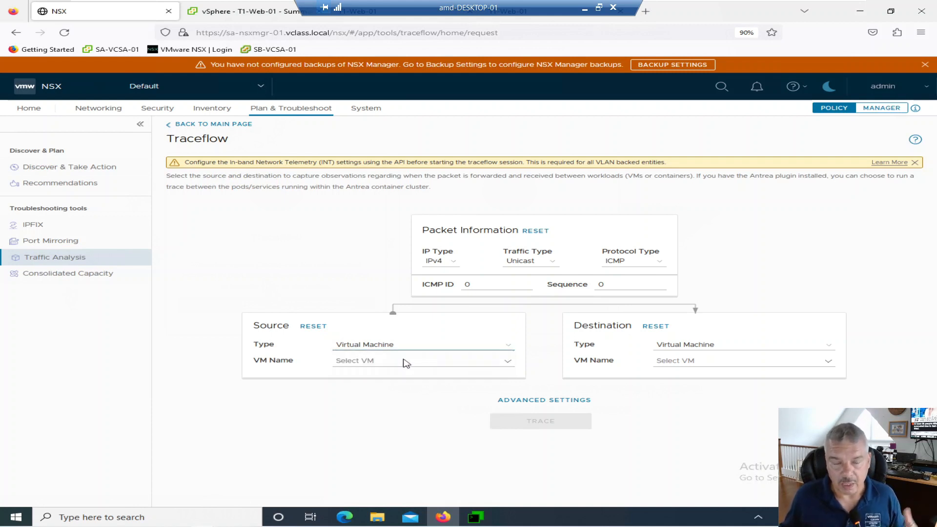
left_click(405, 362)
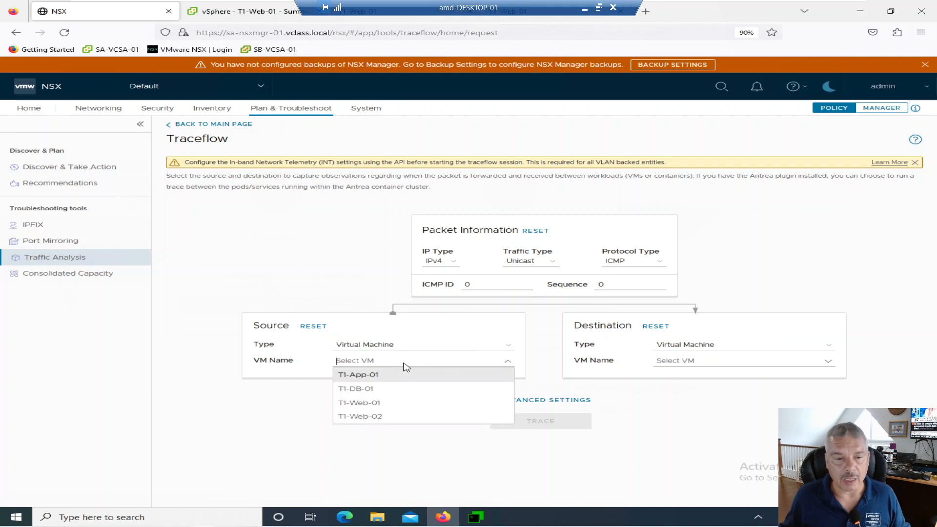
left_click(398, 403)
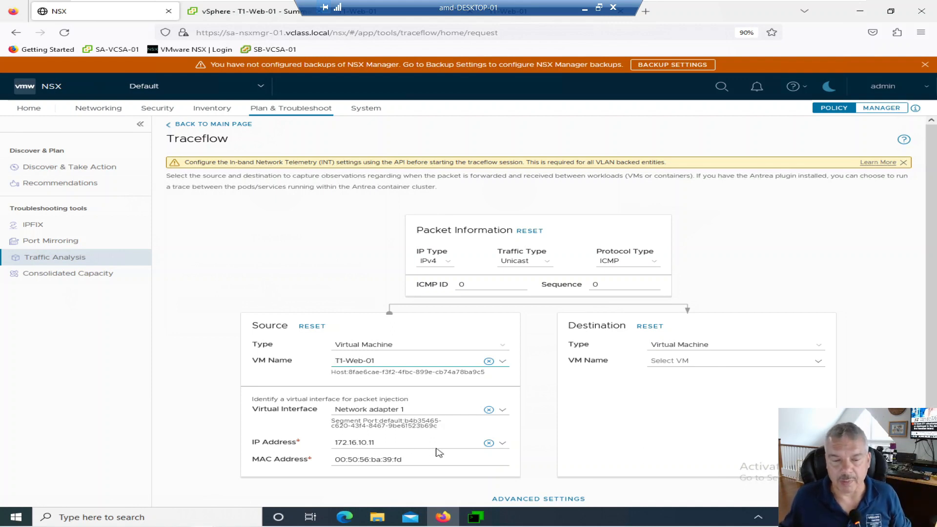
Set the Traceflow destination to the virtual machine T1-DB-01, keeping Virtual Machine as the destination type.
left_click(674, 350)
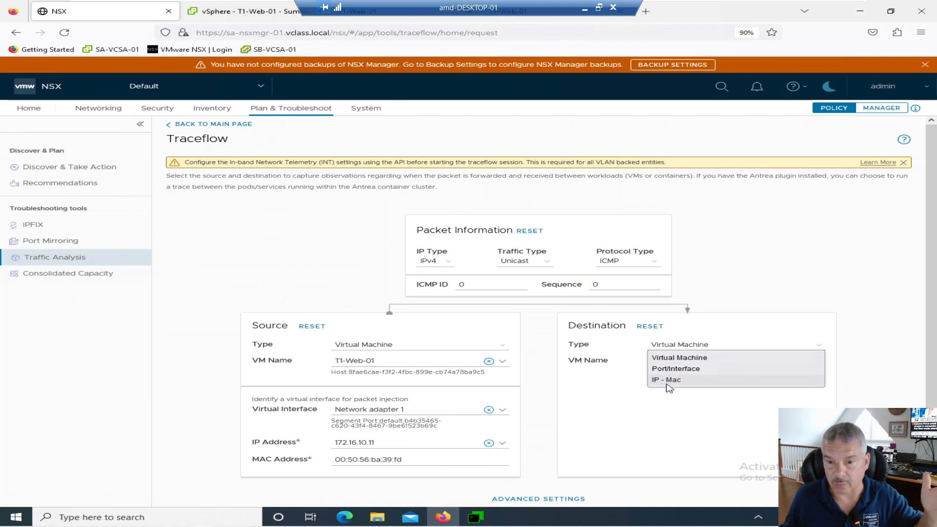
left_click(669, 349)
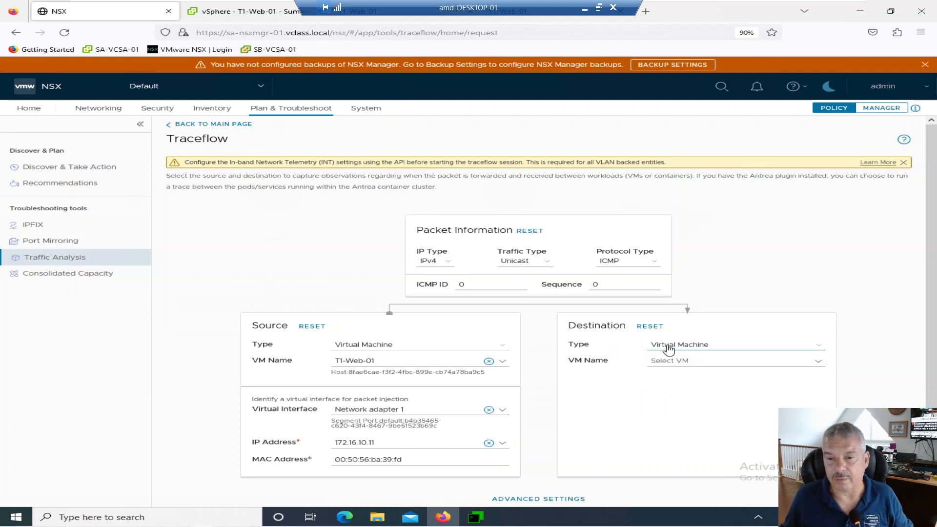
left_click(669, 361)
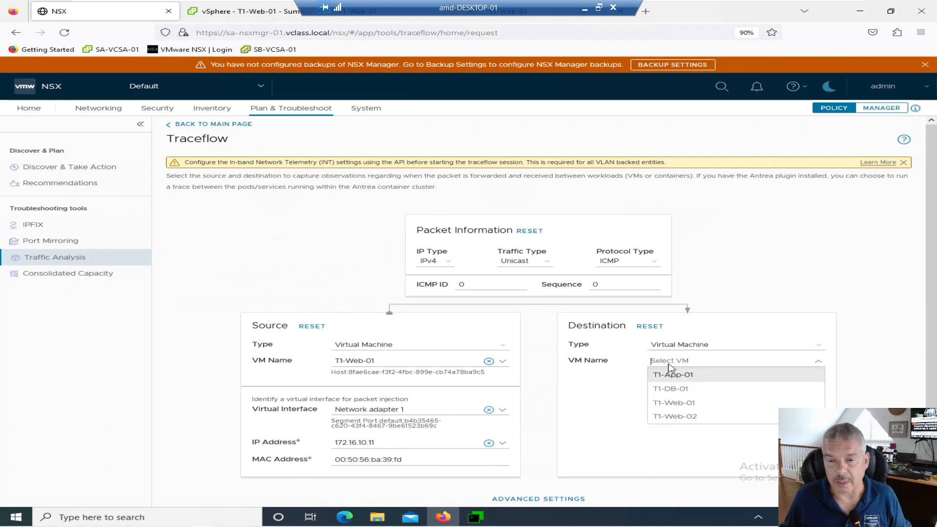
left_click(673, 389)
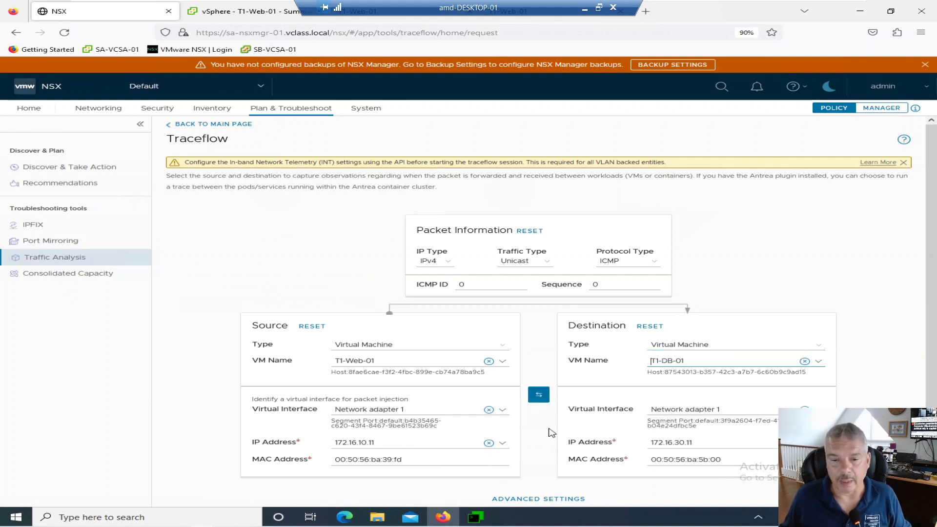
Check the trace's advanced settings without changing them and run the trace from T1-Web-01 to T1-DB-01.
scroll(525, 429, "down", 2)
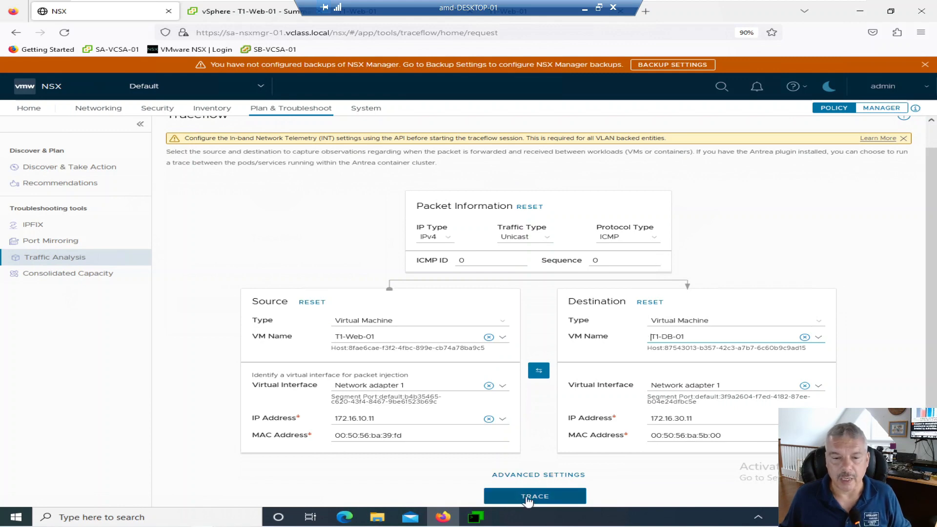
left_click(531, 475)
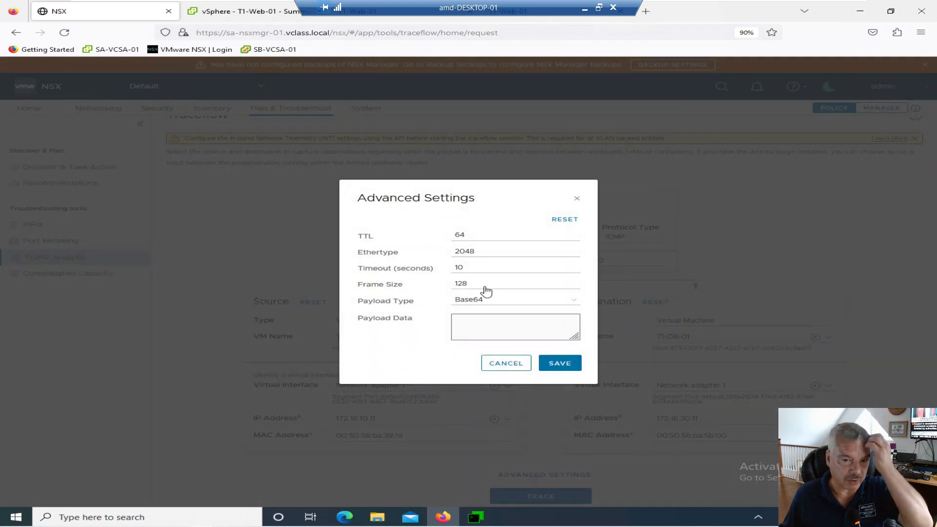
left_click(505, 370)
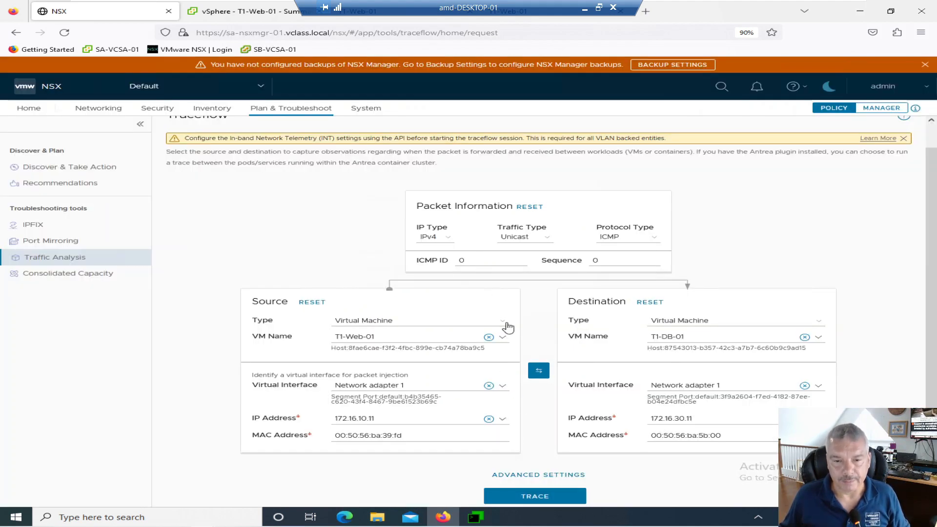
left_click(540, 495)
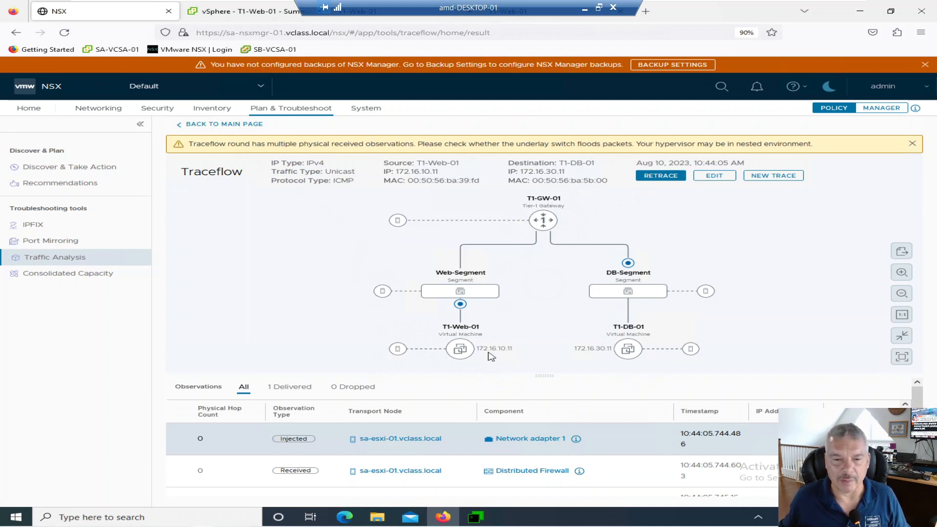
View the details of the T1-Web-01 virtual machine and the T1-GW-01 gateway in the trace topology, closing each.
left_click(458, 349)
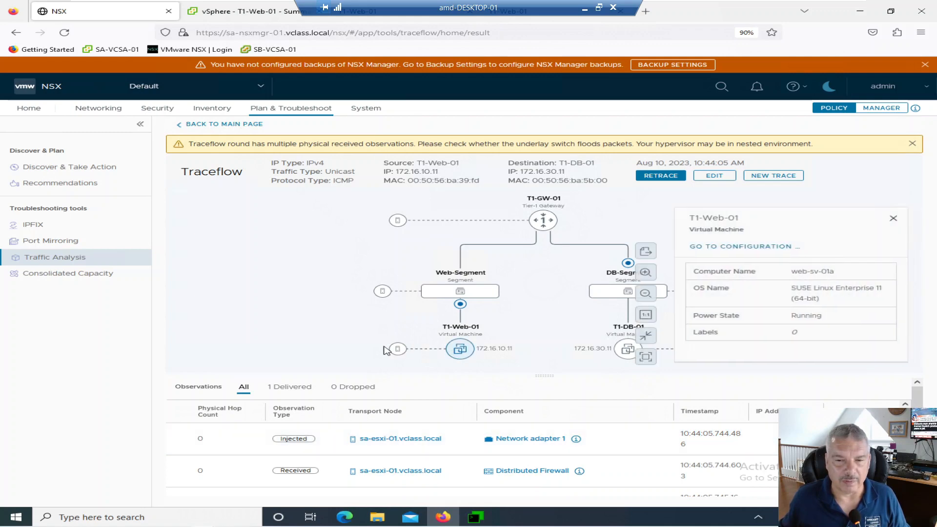
left_click(892, 218)
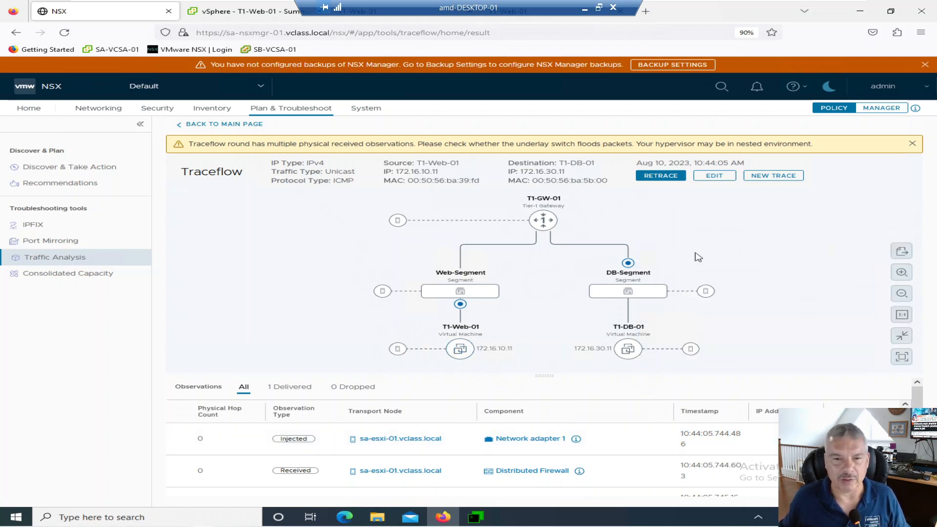
left_click(542, 223)
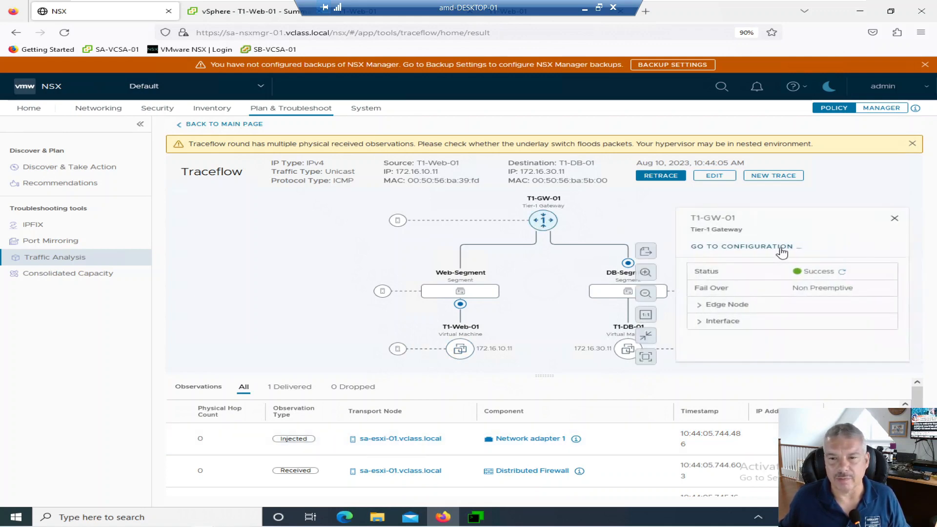
left_click(893, 219)
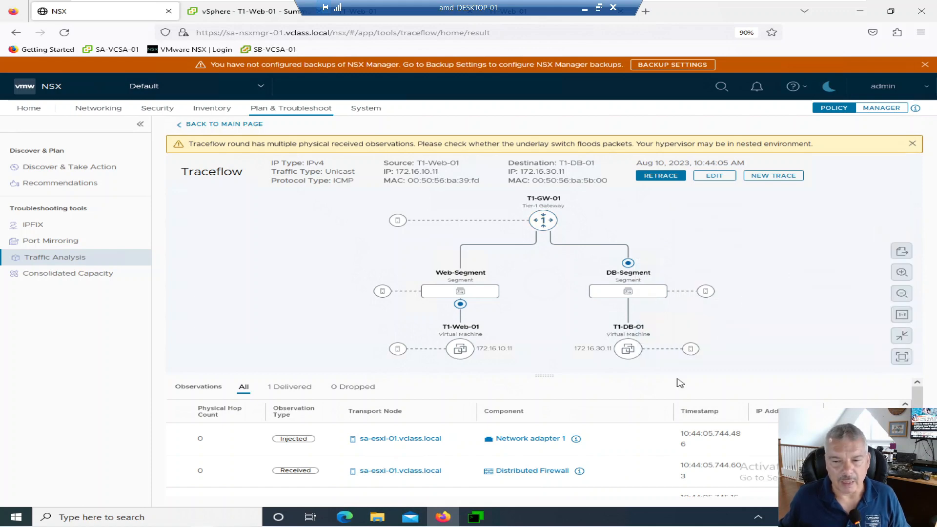
Enlarge the observations list to examine each hop from packet injection to delivery, and restore the topology diagram's space.
left_click(577, 430)
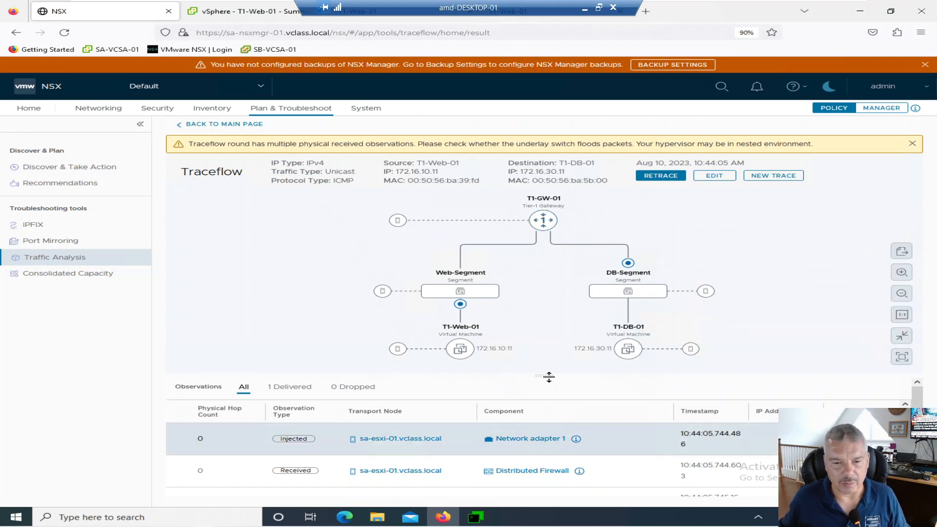
left_click_drag(548, 370, 541, 236)
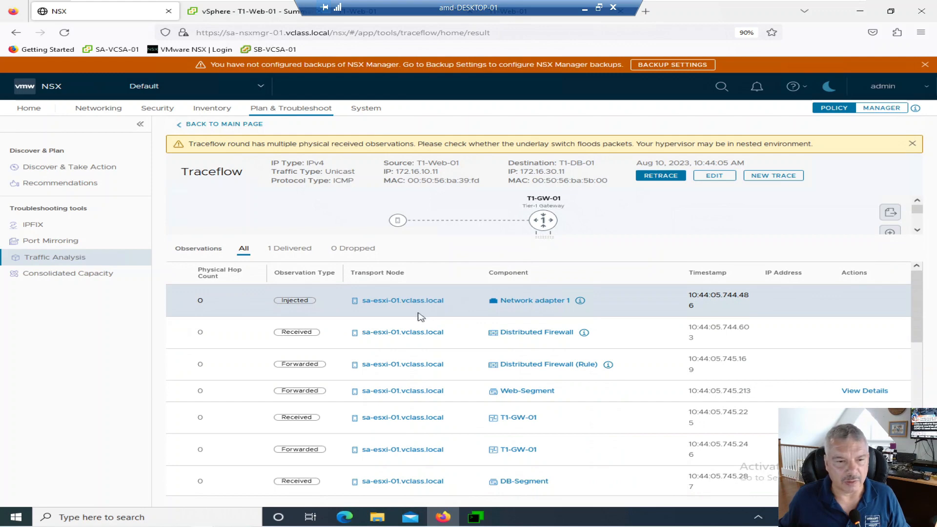
scroll(412, 341, "down", 3)
scroll(412, 361, "down", 8)
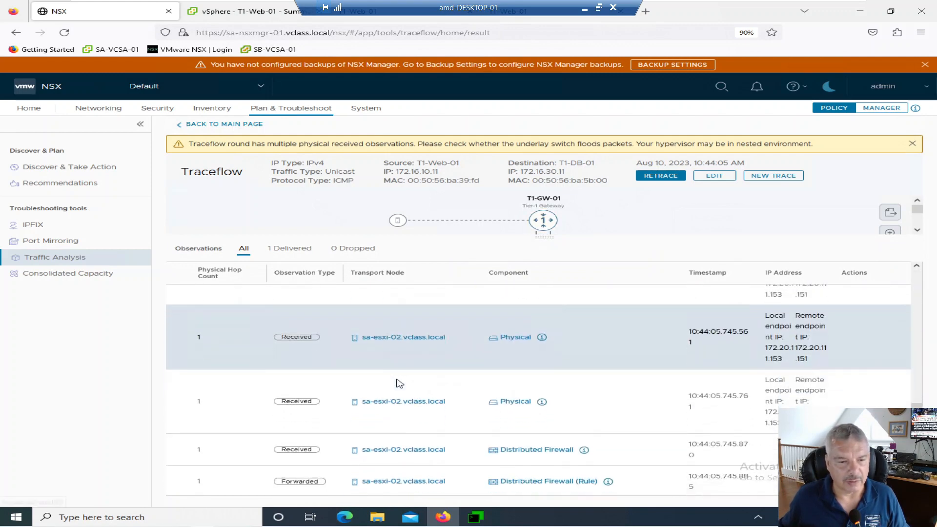
scroll(396, 383, "down", 1)
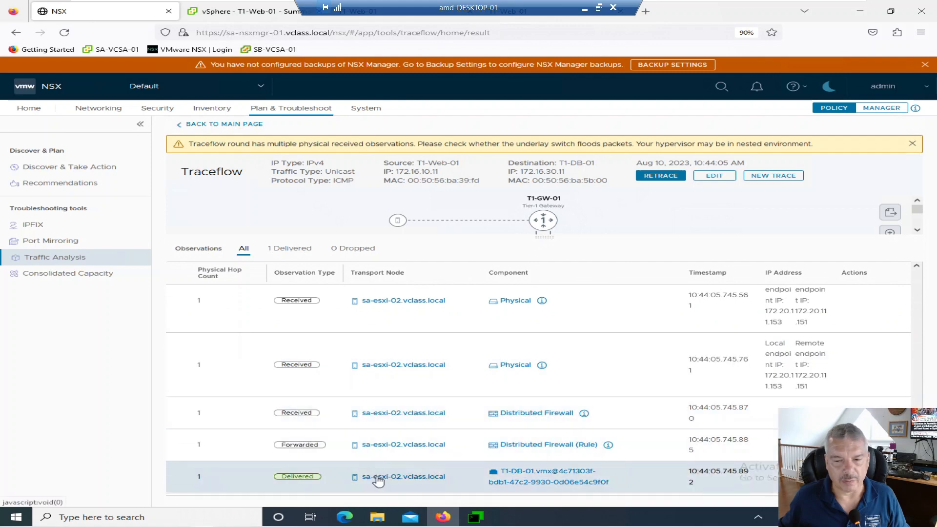
scroll(380, 475, "up", 3)
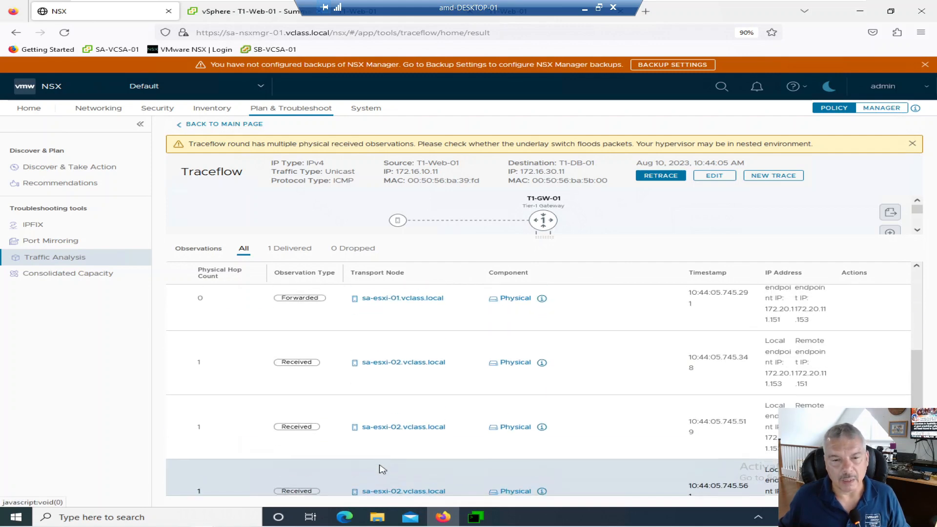
scroll(382, 470, "up", 5)
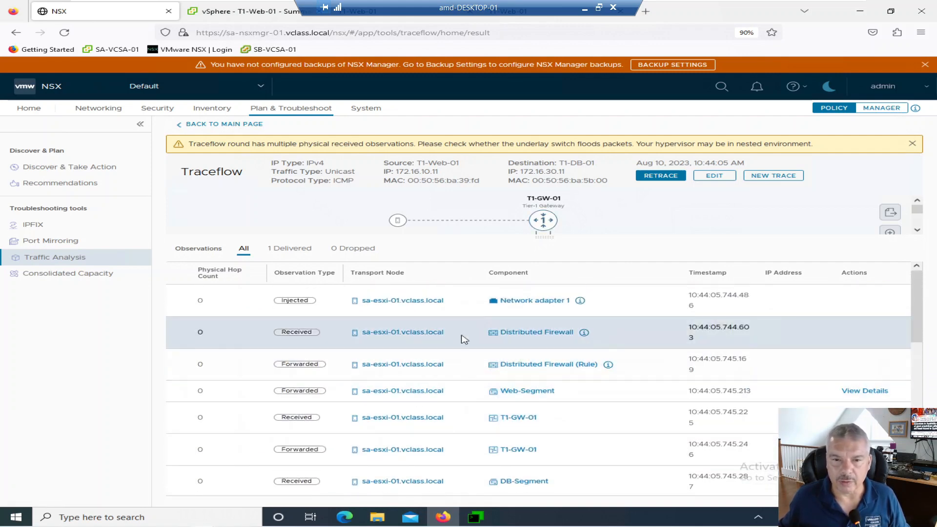
left_click_drag(539, 237, 539, 394)
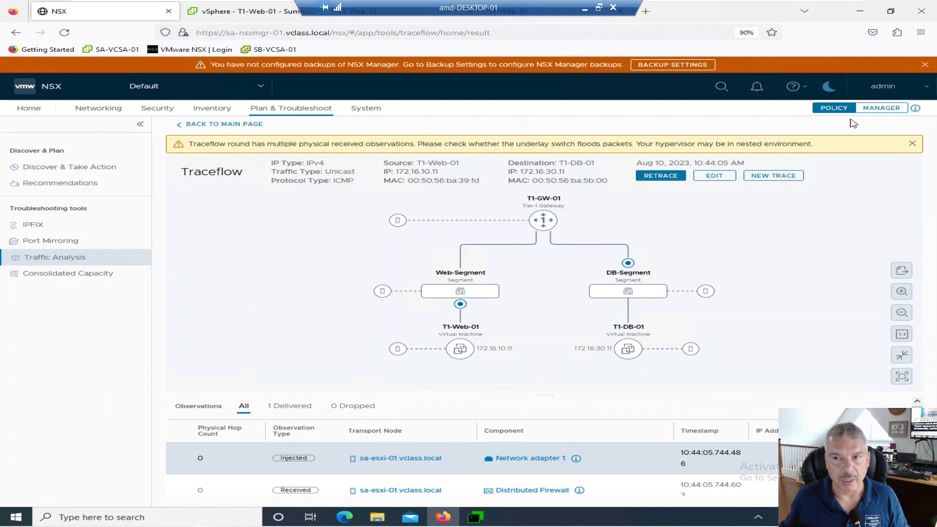
Switch to Manager mode and review the User Interface Mode Toggle's visibility options in the general system settings, cancelling the edit.
left_click(871, 113)
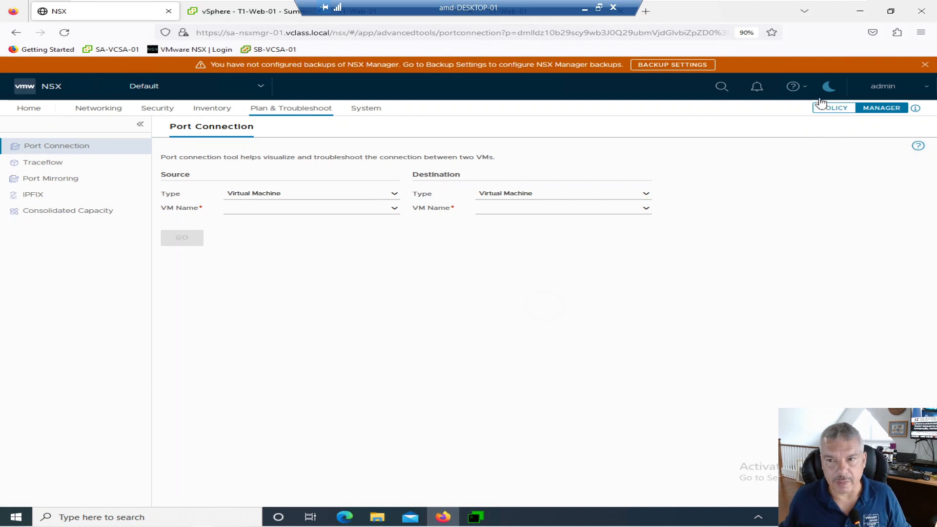
left_click(357, 110)
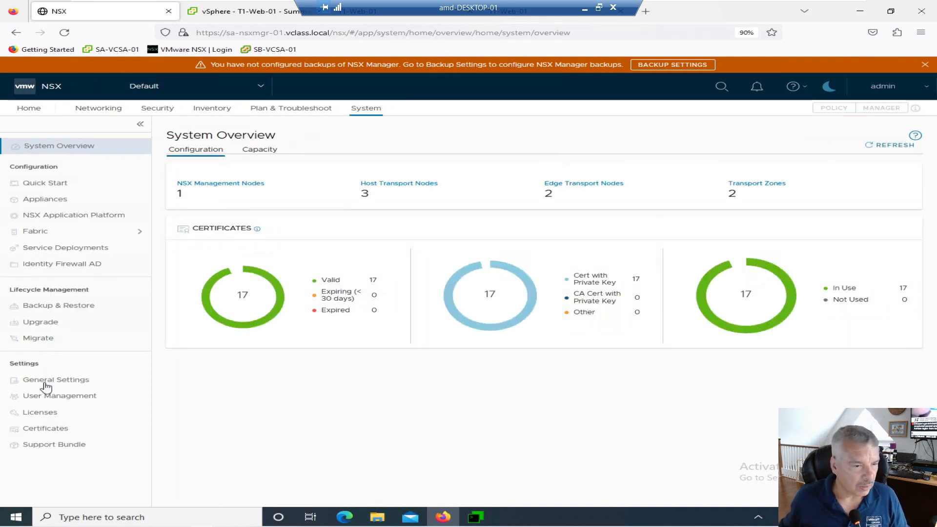
left_click(51, 383)
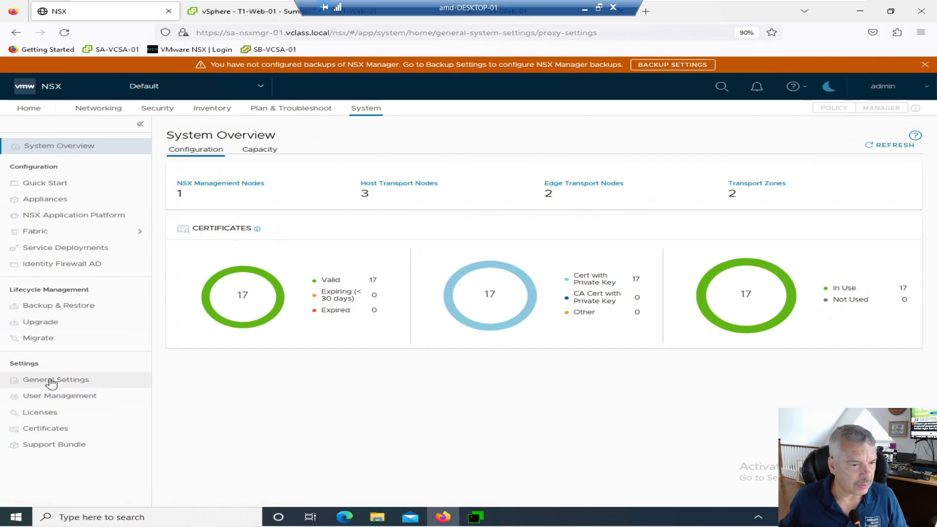
left_click(294, 151)
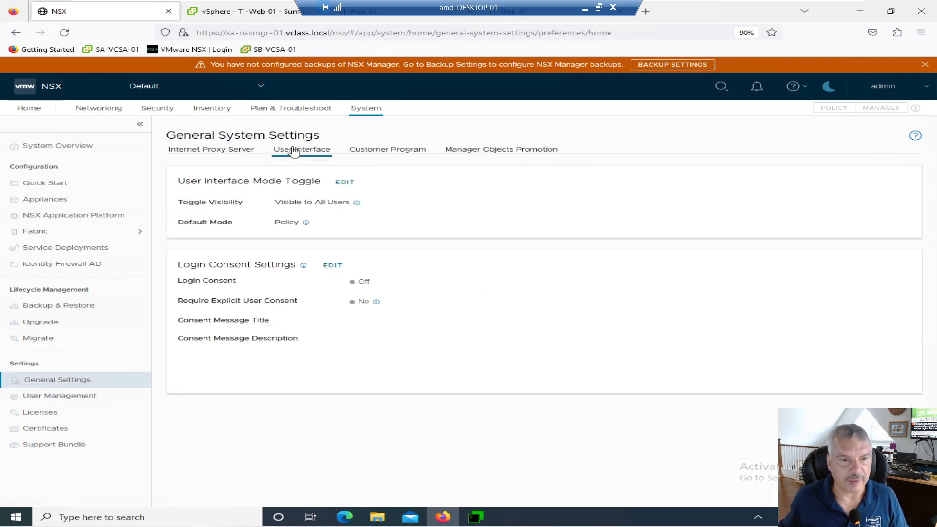
left_click(345, 184)
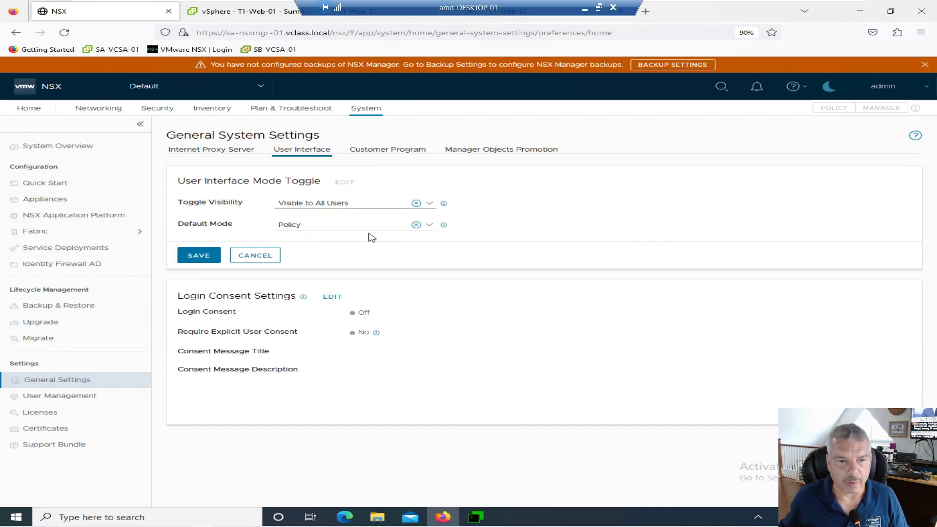
left_click(325, 210)
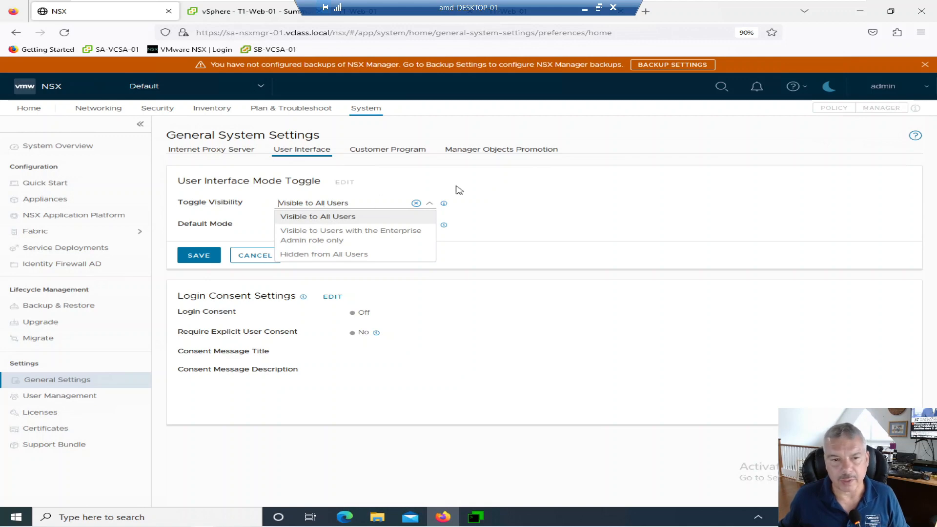
left_click(475, 208)
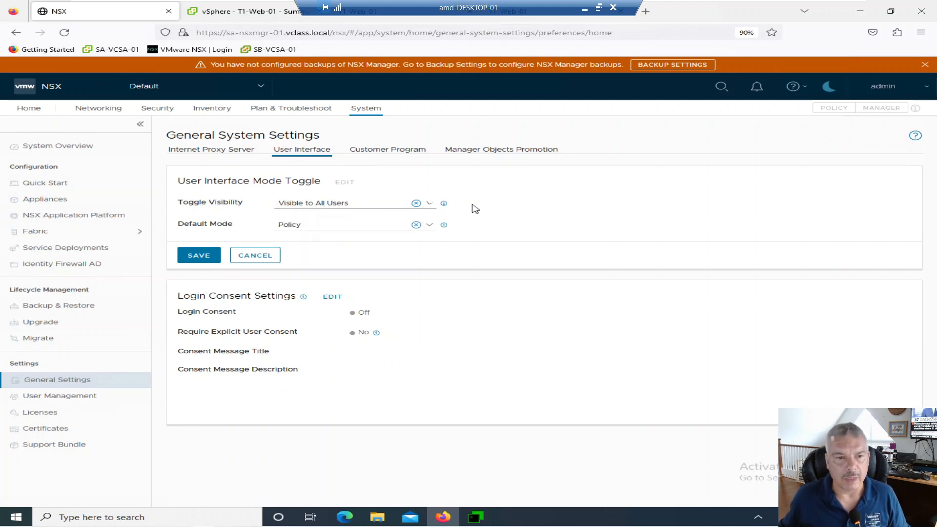
left_click(248, 255)
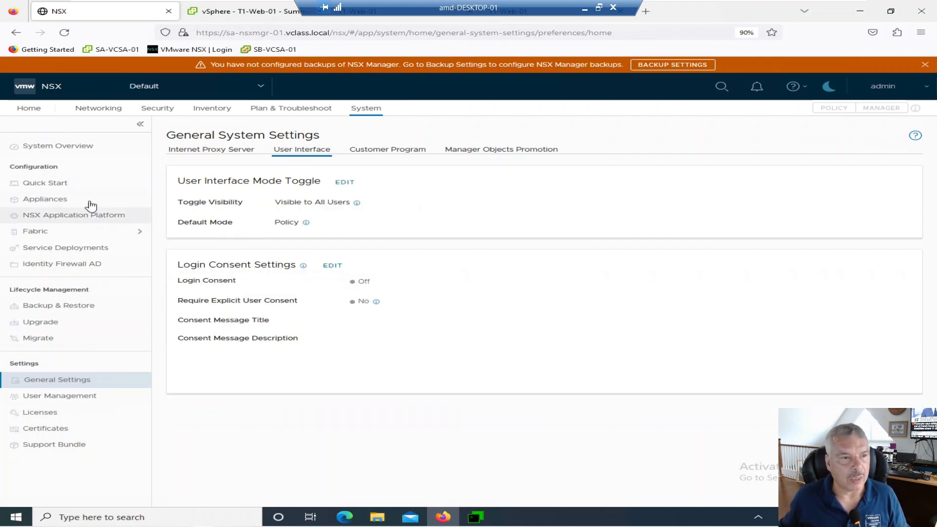
Open Traceflow in Manager mode and select T1-Web-01 as the source VM and T1-DB-01 as the destination VM.
left_click(270, 111)
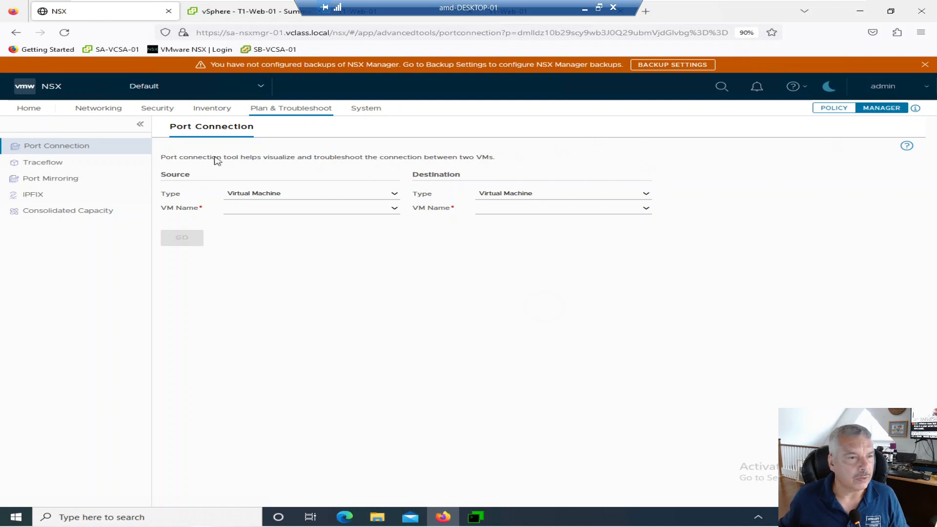
left_click(50, 168)
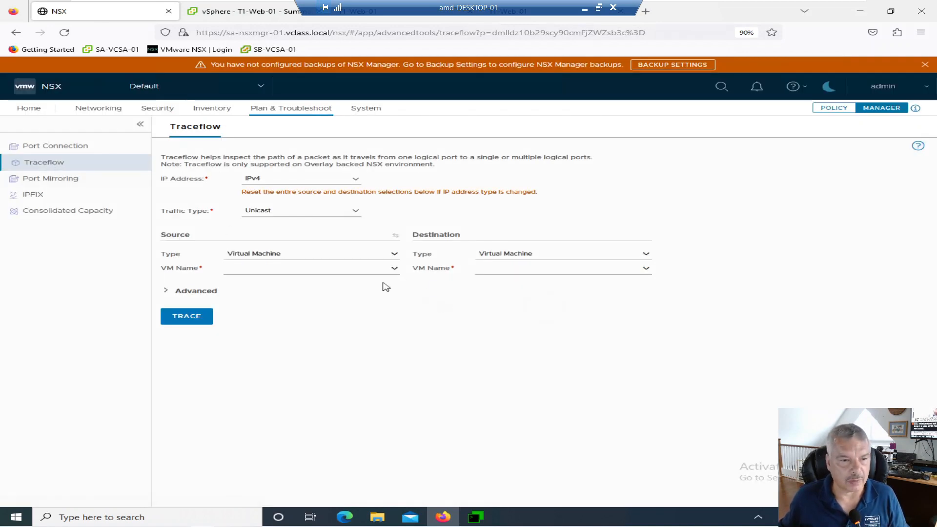
left_click(361, 271)
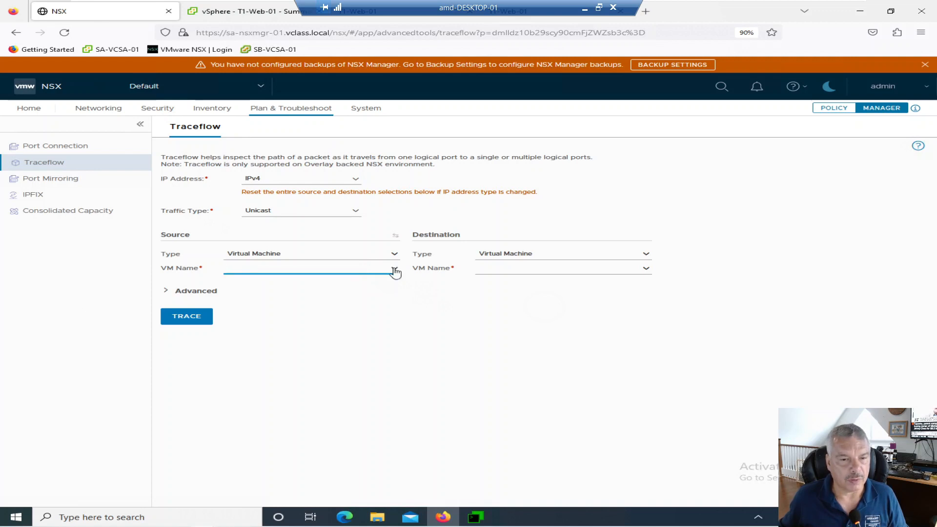
left_click(393, 269)
left_click(299, 321)
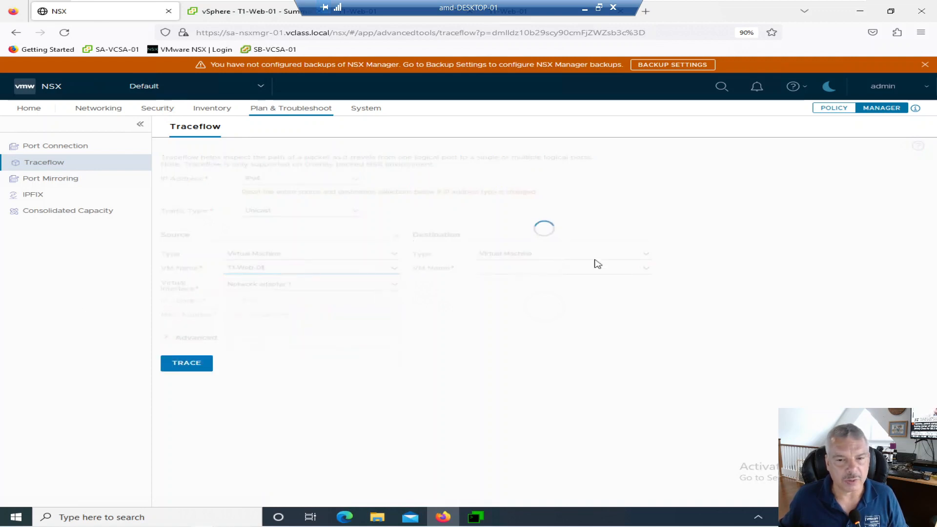
left_click(643, 272)
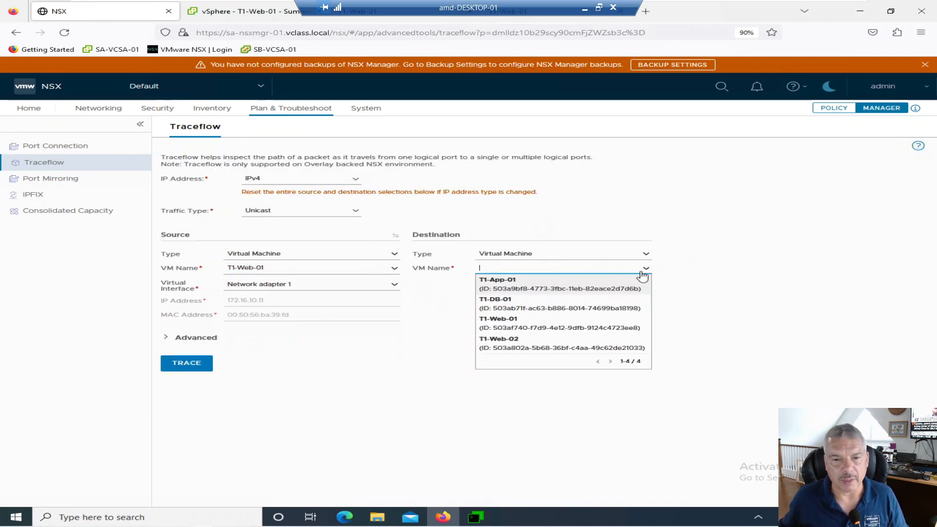
left_click(553, 308)
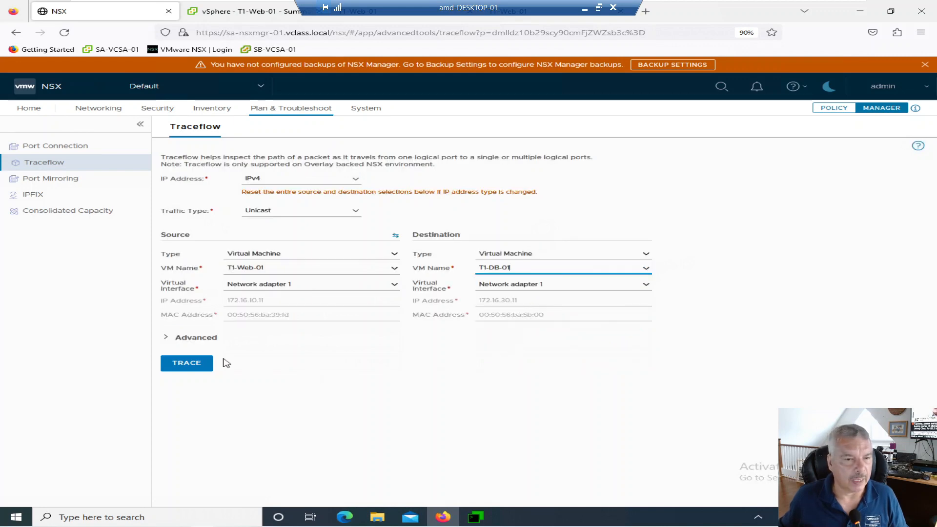
Check the trace's advanced settings and available protocol types, and run the trace from T1-Web-01 to T1-DB-01.
left_click(183, 341)
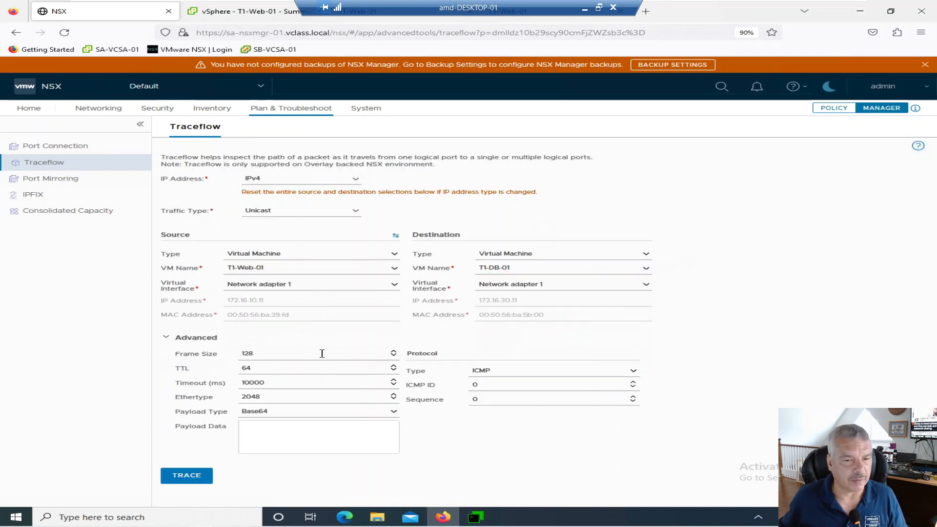
left_click(496, 372)
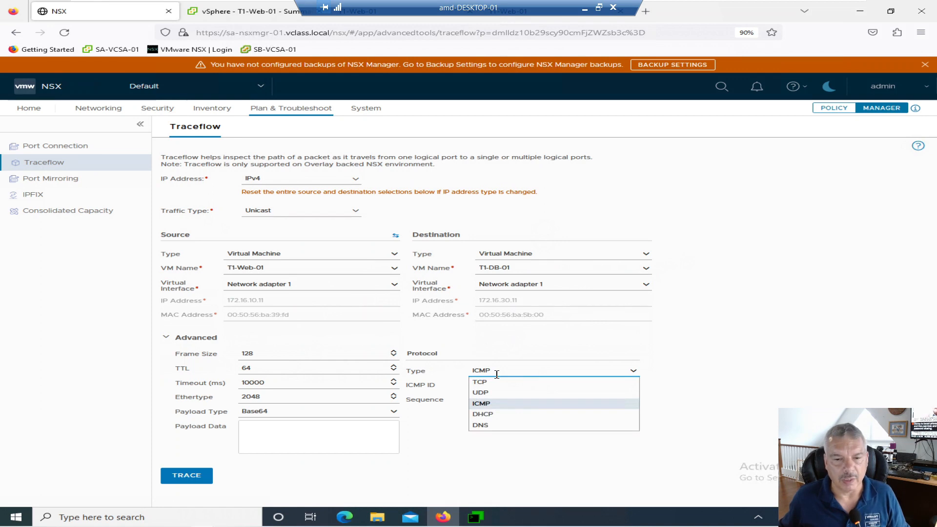
left_click(795, 360)
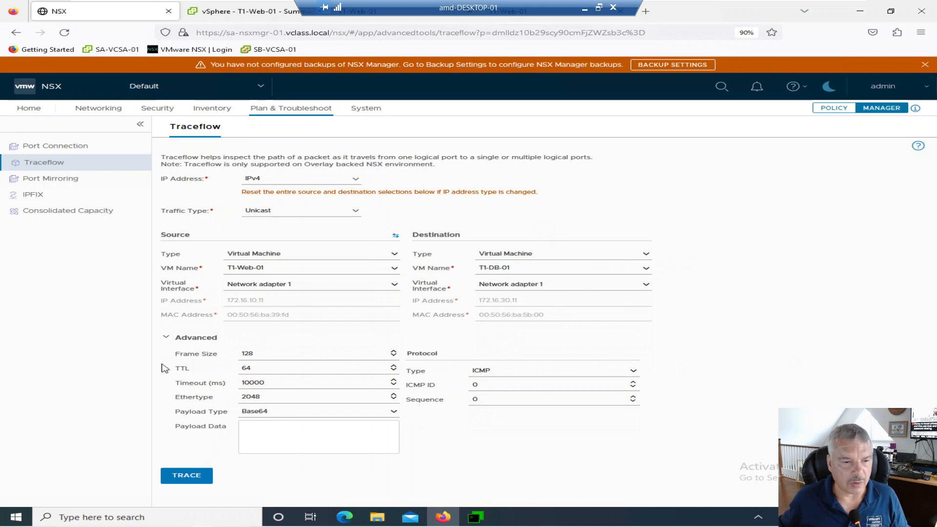
left_click(165, 339)
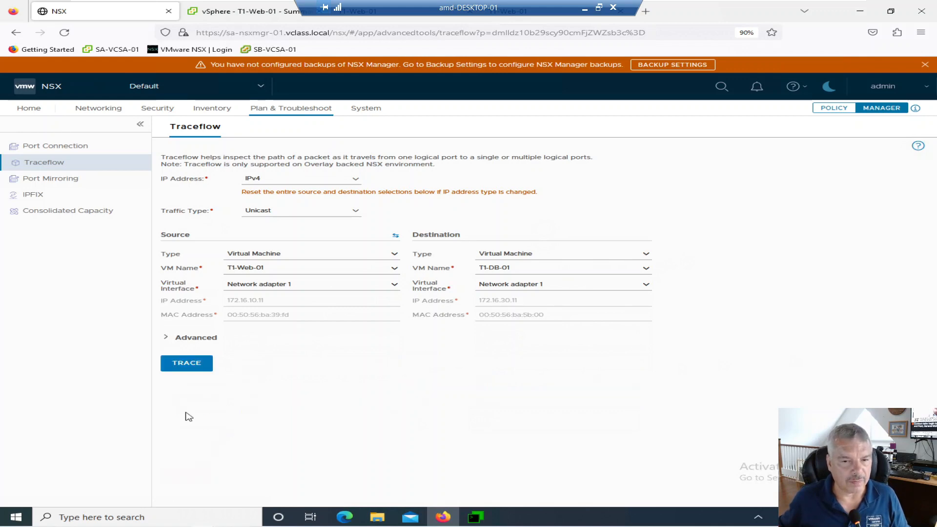
left_click(184, 367)
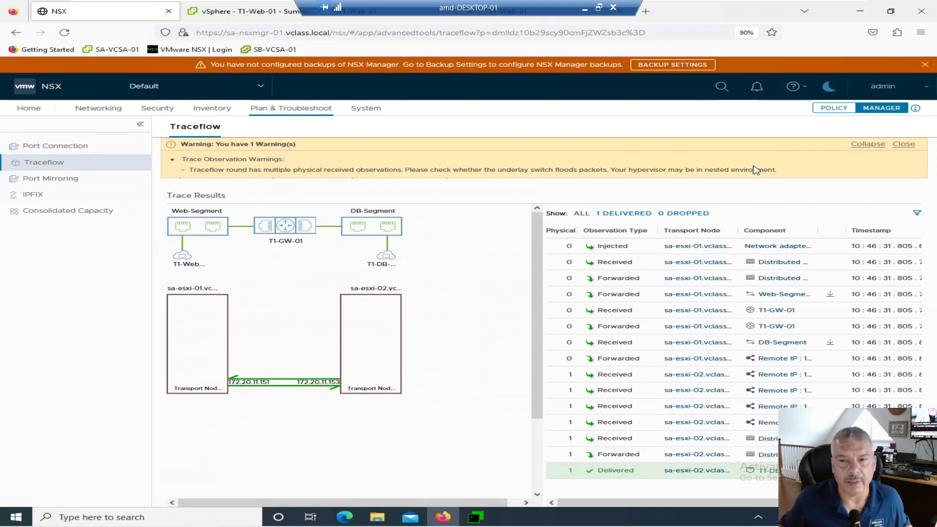
Dismiss the trace warning, view the details of the tunnel between the two transport nodes in the diagram, and close them.
left_click(903, 145)
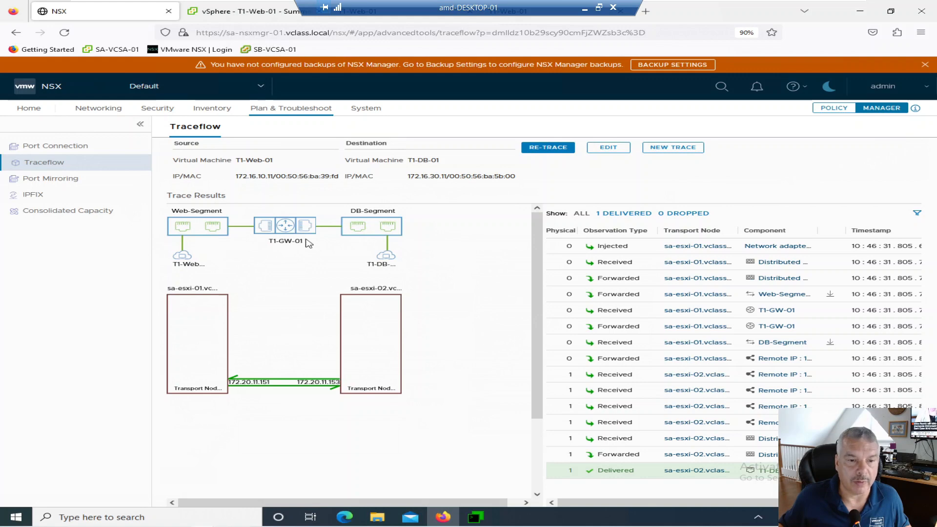
left_click(250, 388)
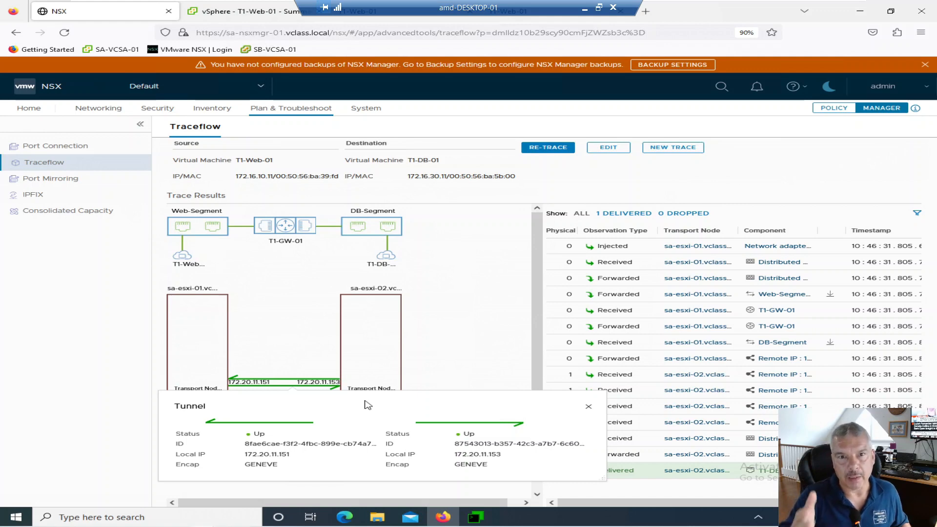
left_click(490, 278)
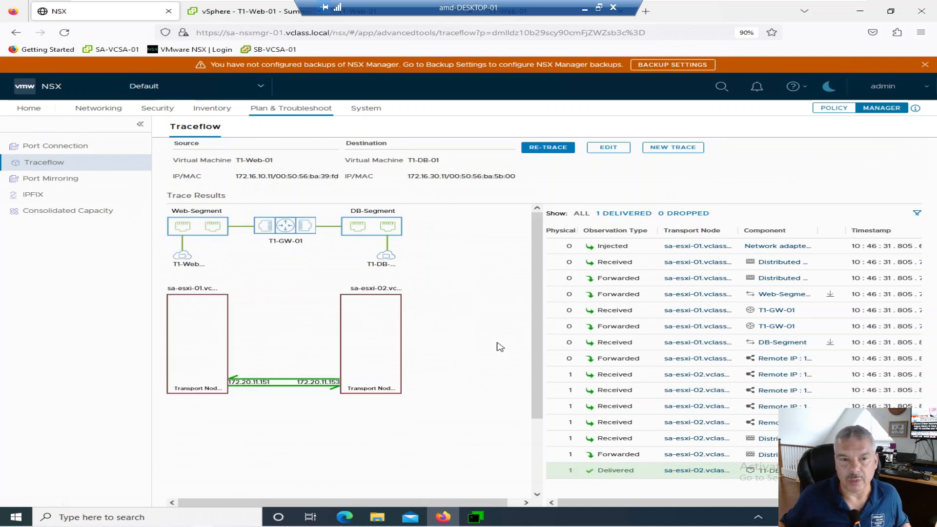
Start a new trace with T1-Web-01 as the source virtual machine.
left_click(669, 149)
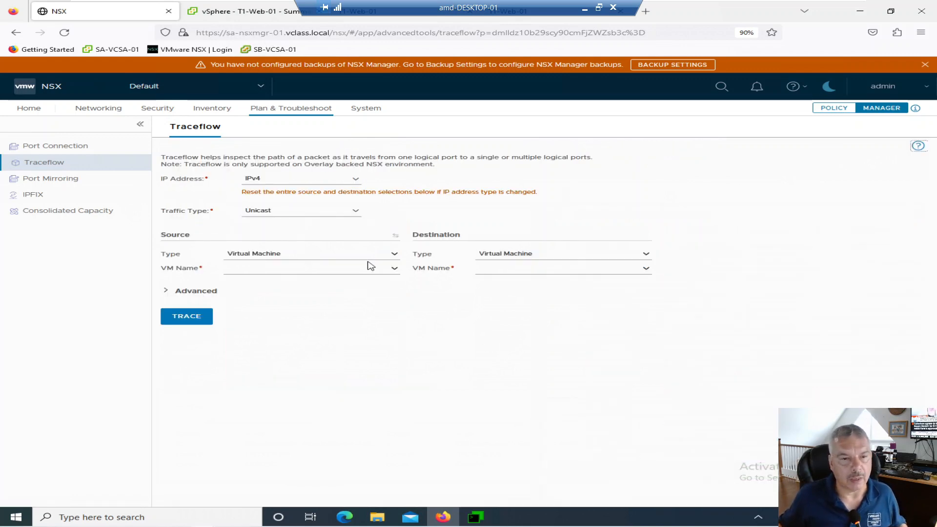
left_click(393, 274)
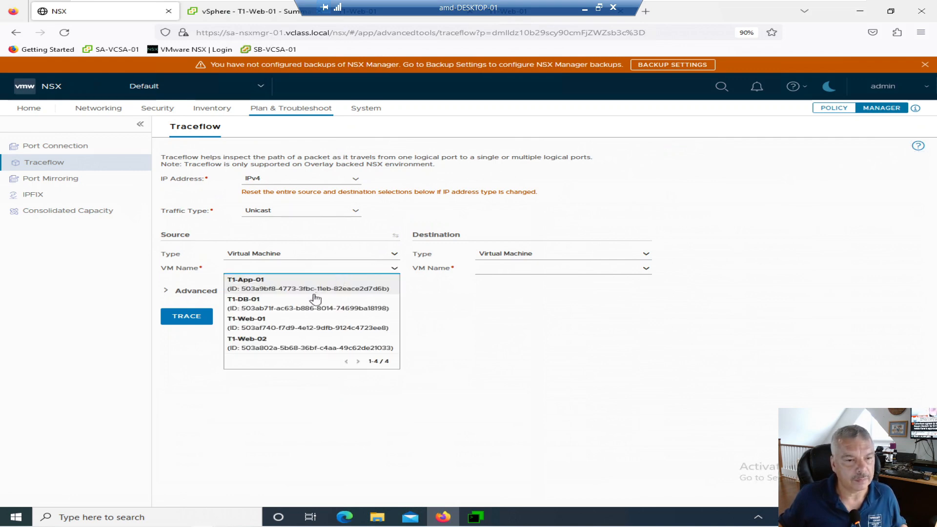
left_click(306, 326)
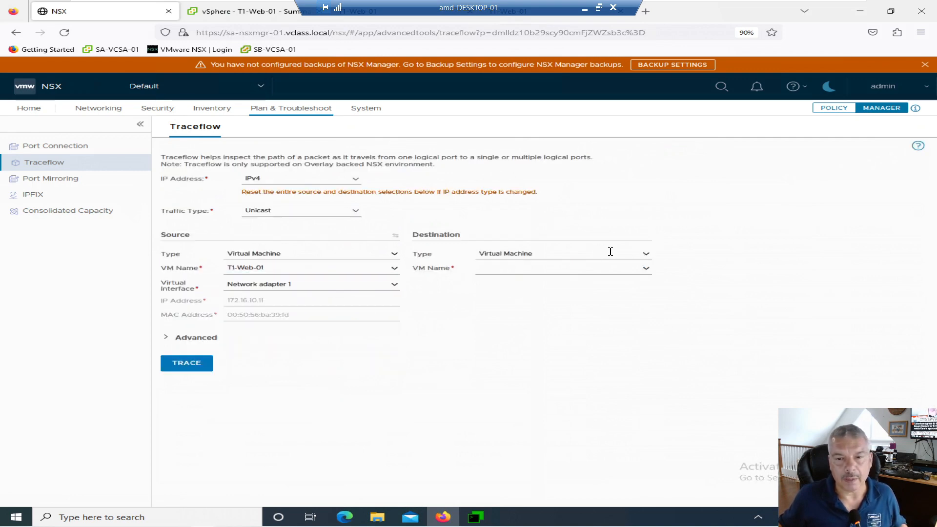
Set the destination type to IP - MAC with a Layer 3 trace to IP address 192.168.70.1, and run the trace.
left_click(611, 253)
left_click(548, 286)
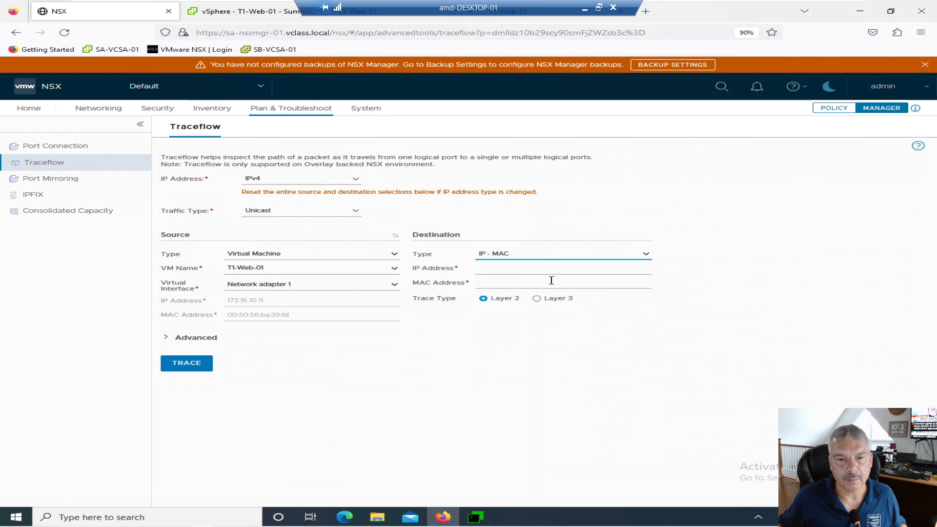
left_click(537, 297)
left_click(526, 271)
type("19")
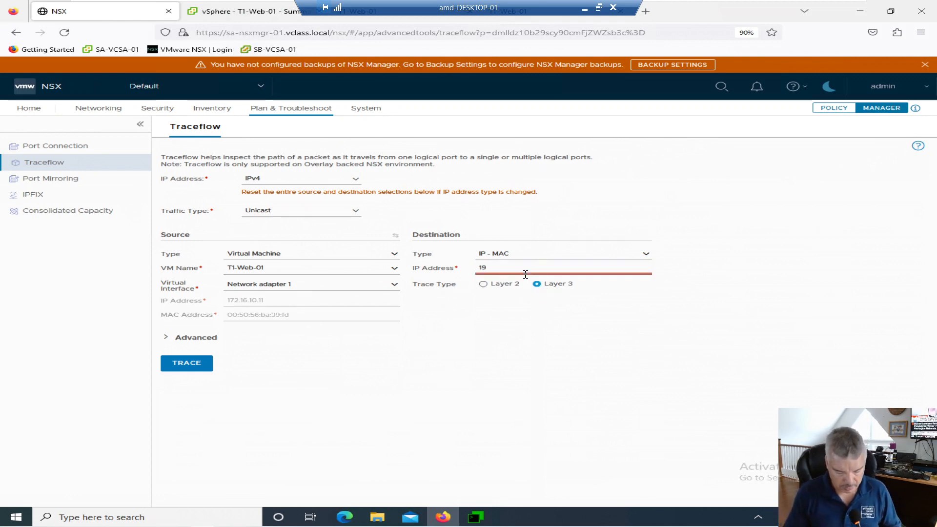
type("2.168.70.1")
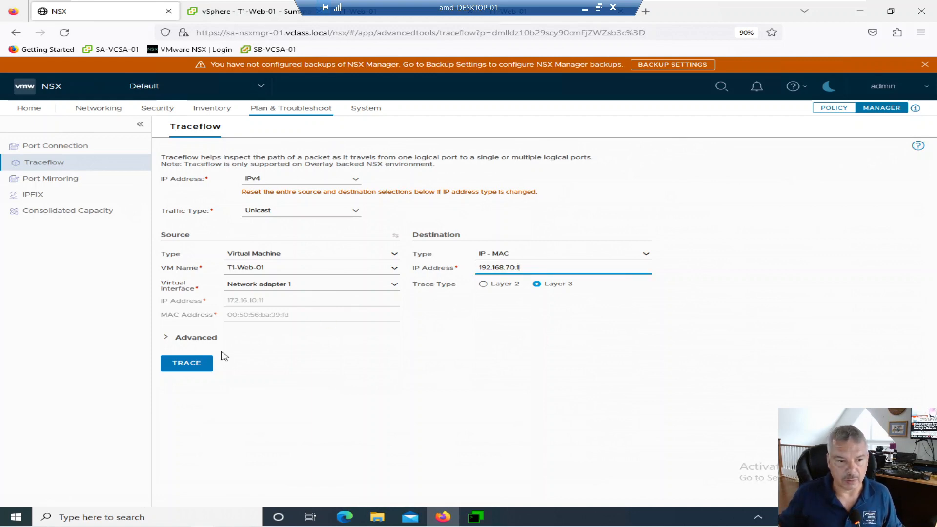
left_click(190, 365)
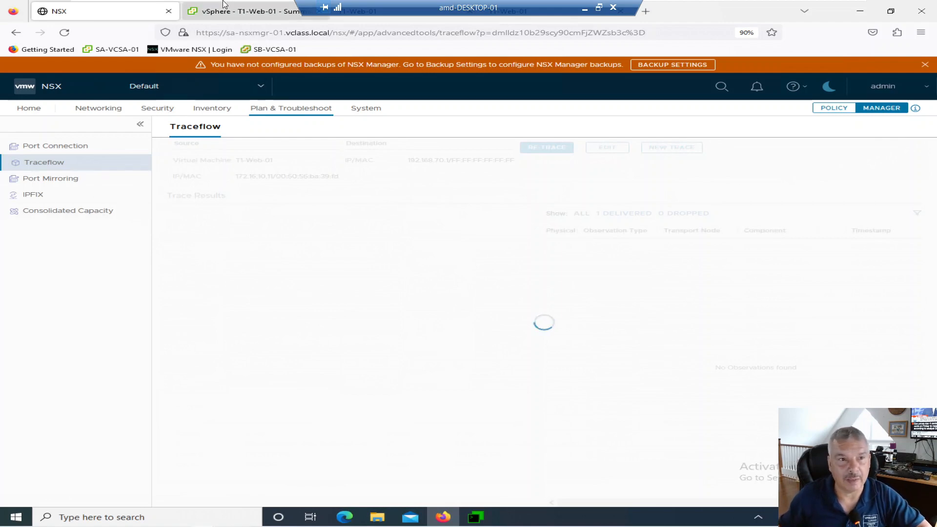
Examine each hop in the observations of the trace from T1-Web-01 to 192.168.70.1, through to the delivery entry.
left_click(216, 18)
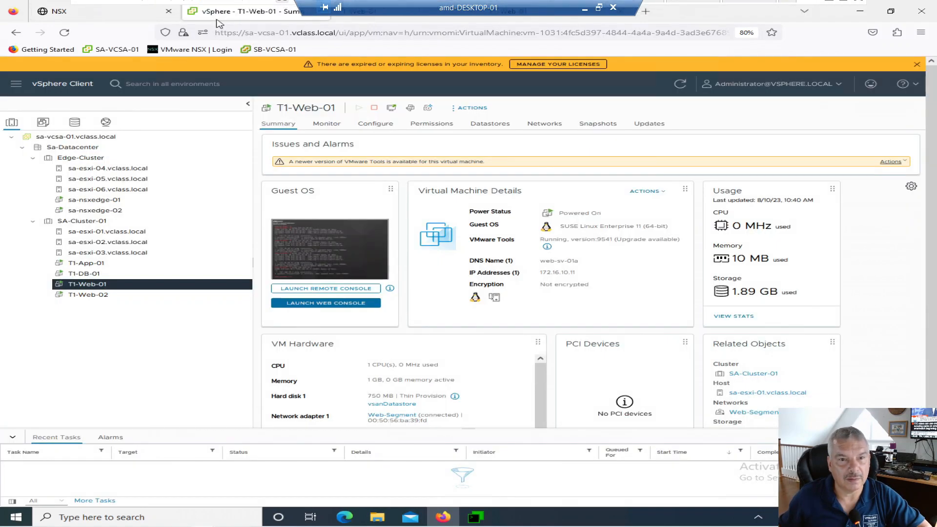
left_click(131, 17)
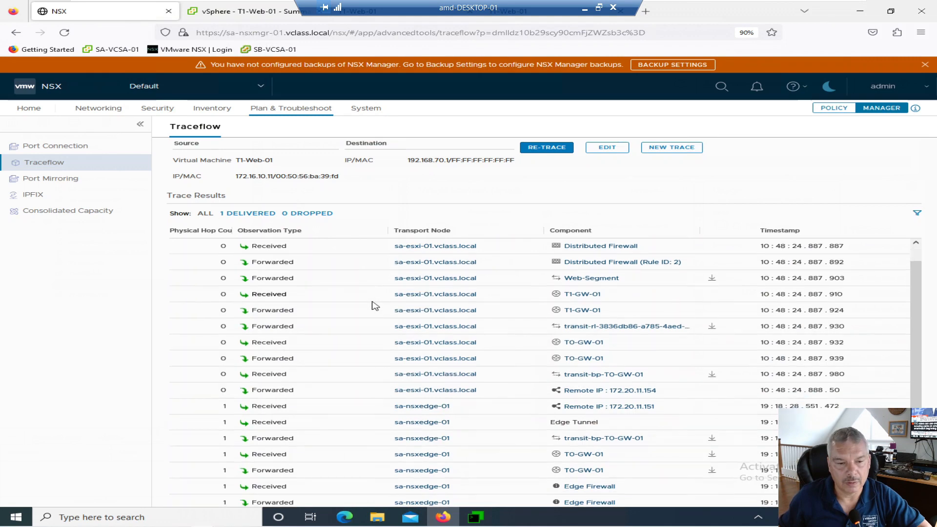
scroll(374, 306, "down", 1)
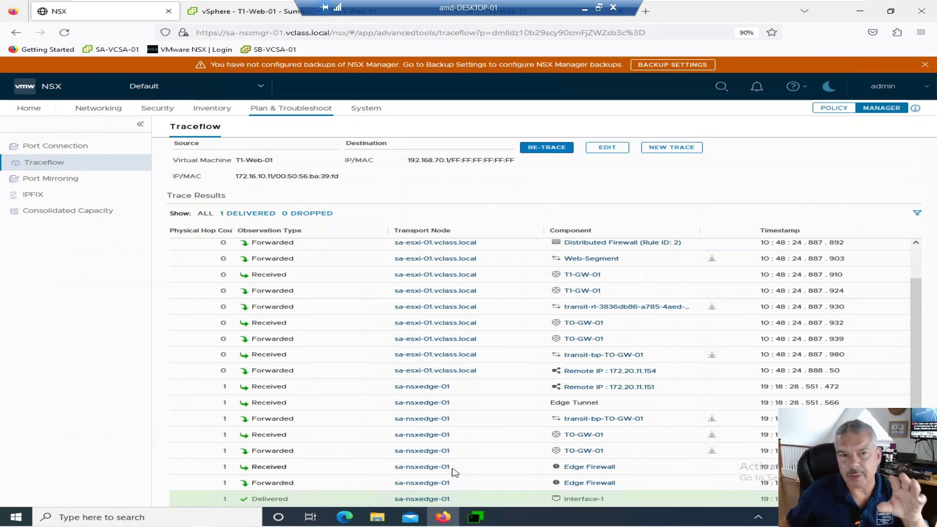
Switch to the vSphere Client, launch T1-Web-01's web console, and ping 172.16.10.12, stopping after a few replies.
left_click(239, 17)
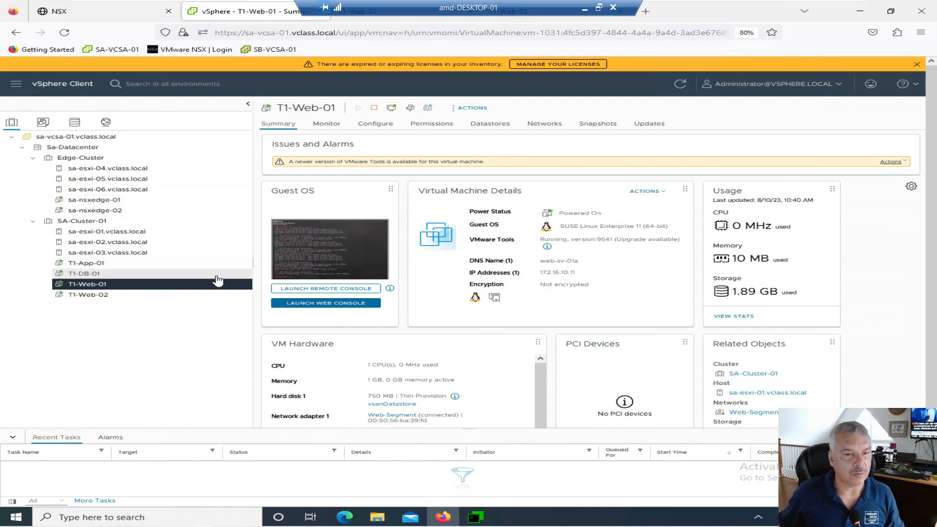
left_click(327, 302)
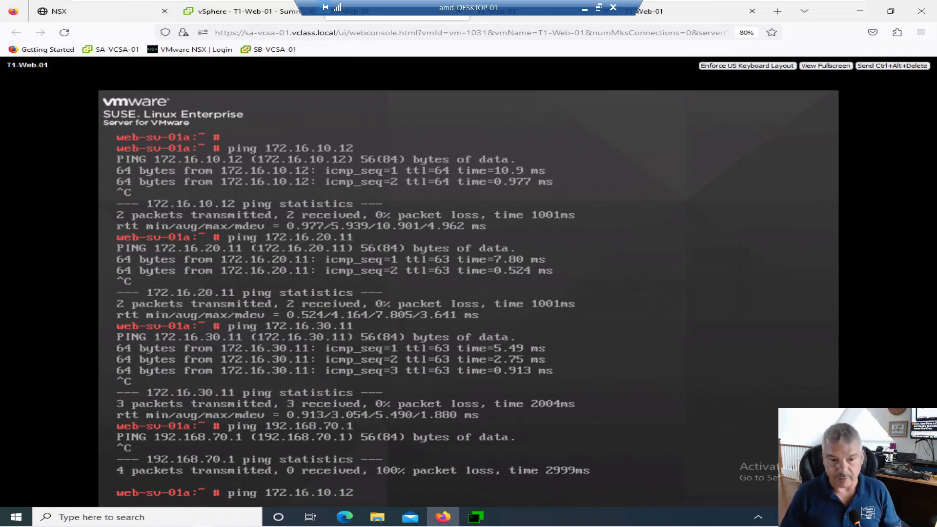
key("Return")
key("ctrl+c")
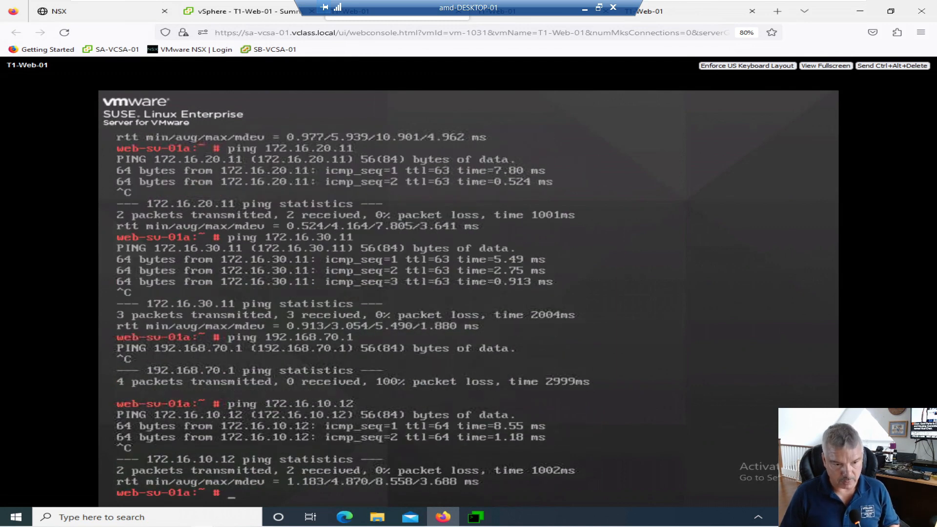
Ping 172.16.20.11 from the T1-Web-01 console, stopping after a few replies.
key("Up")
key("BackSpace")
key("BackSpace")
key("BackSpace")
key("BackSpace")
type("20.")
key("Return")
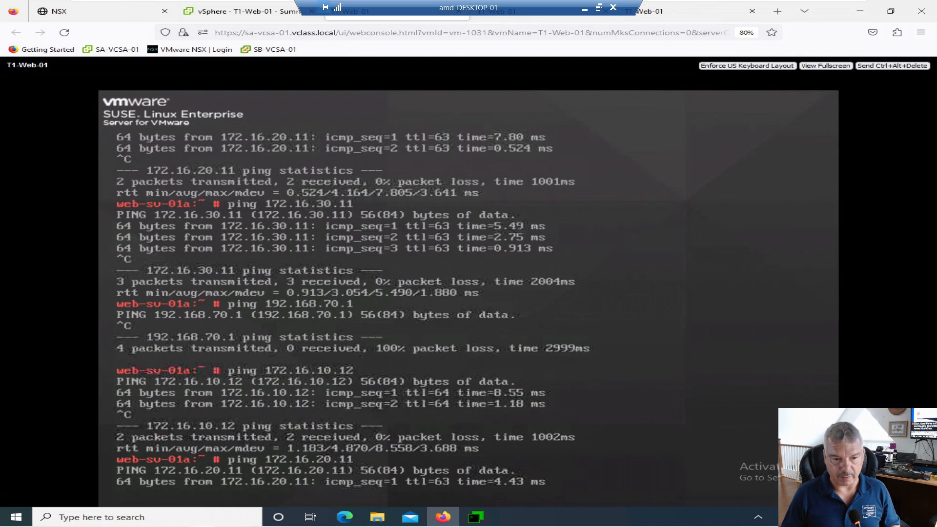
key("ctrl+c")
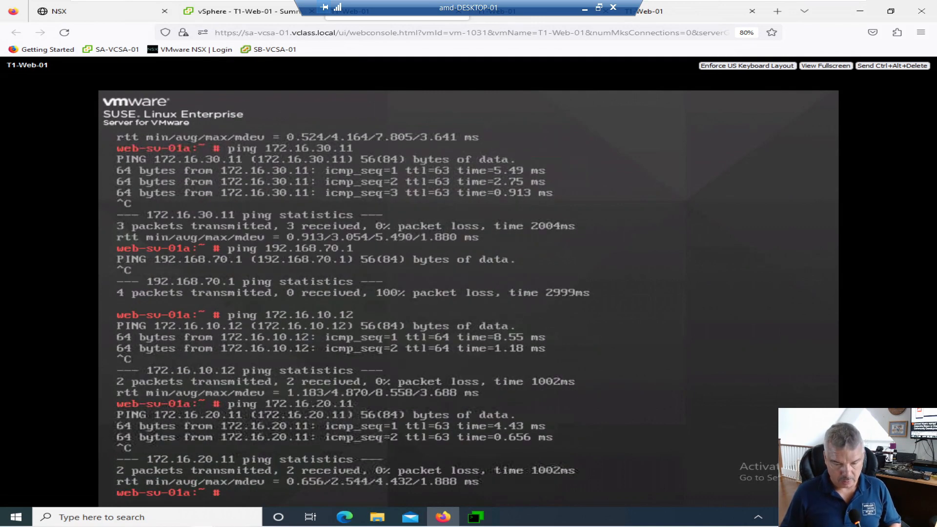
Ping 172.16.30.11 from the T1-Web-01 console, stopping after a few replies.
key("Up")
key("BackSpace")
key("BackSpace")
key("BackSpace")
key("BackSpace")
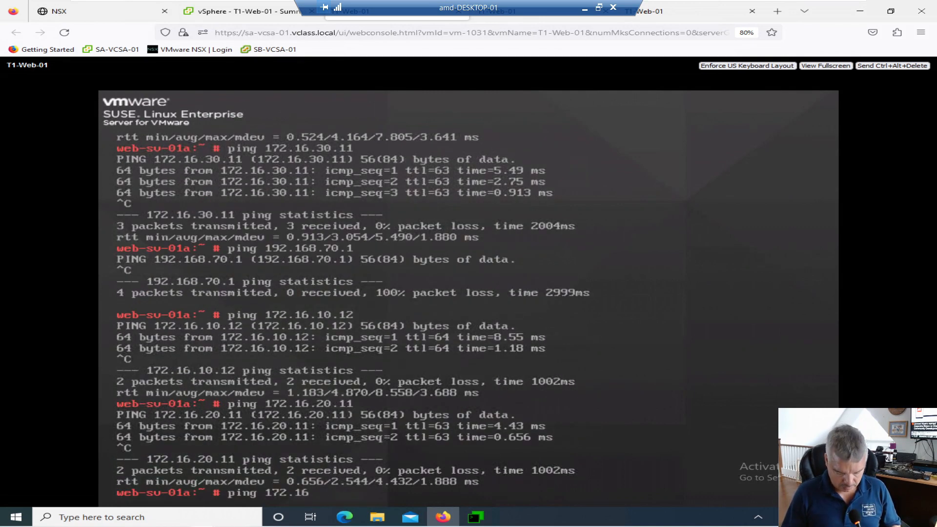
type("30.11")
key("Return")
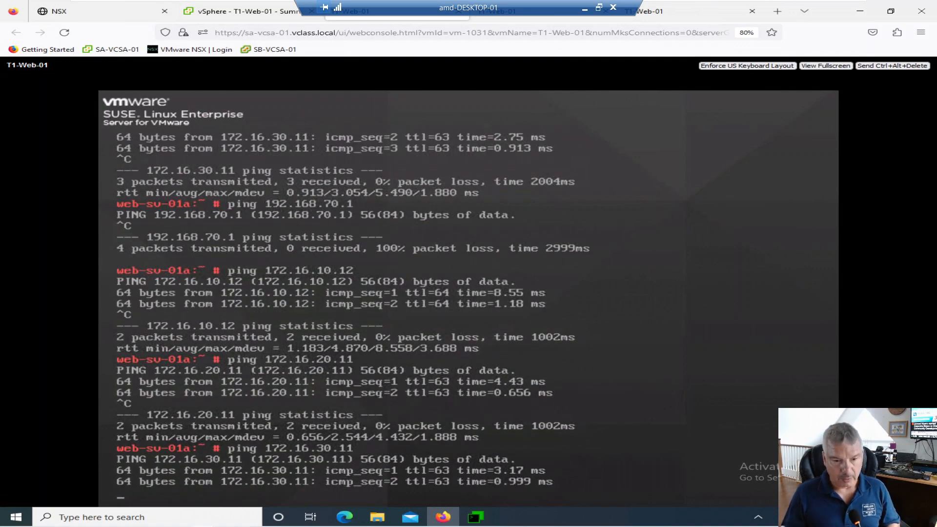
key("ctrl+c")
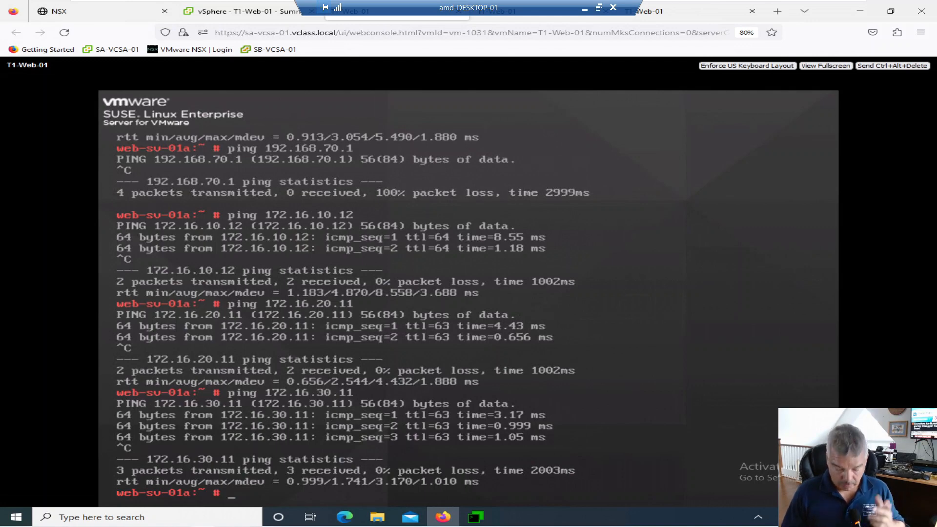
Ping the physical network address 192.168.70.1 from the T1-Web-01 console.
type("ping 192.168.70")
type(".1")
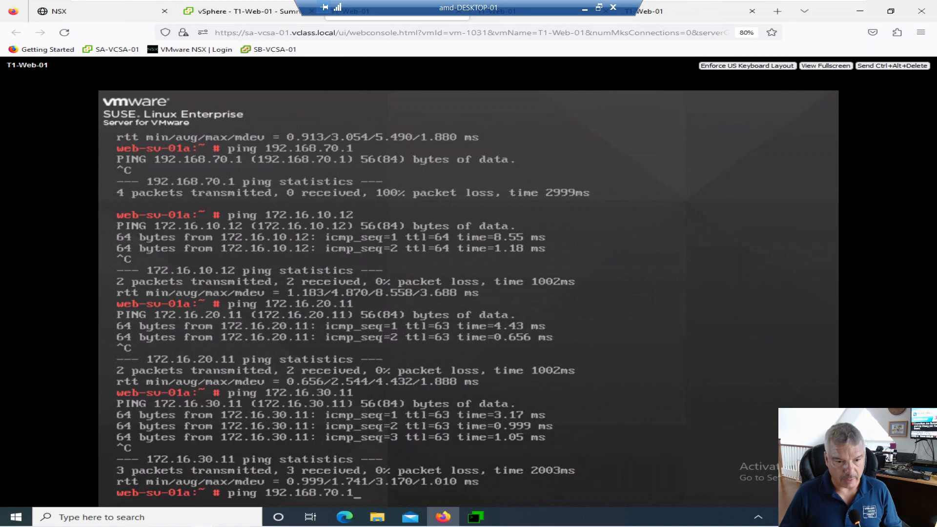
key("Return")
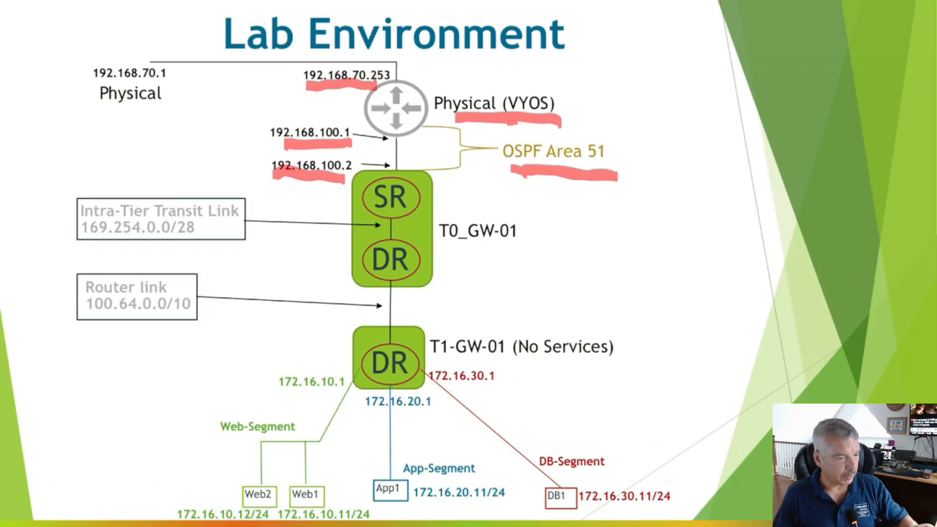
key("e")
left_click_drag(73, 43, 153, 46)
mouse_move(253, 458)
left_mouse_down()
mouse_move(256, 490)
mouse_move(367, 342)
mouse_move(383, 168)
mouse_move(394, 183)
left_mouse_up()
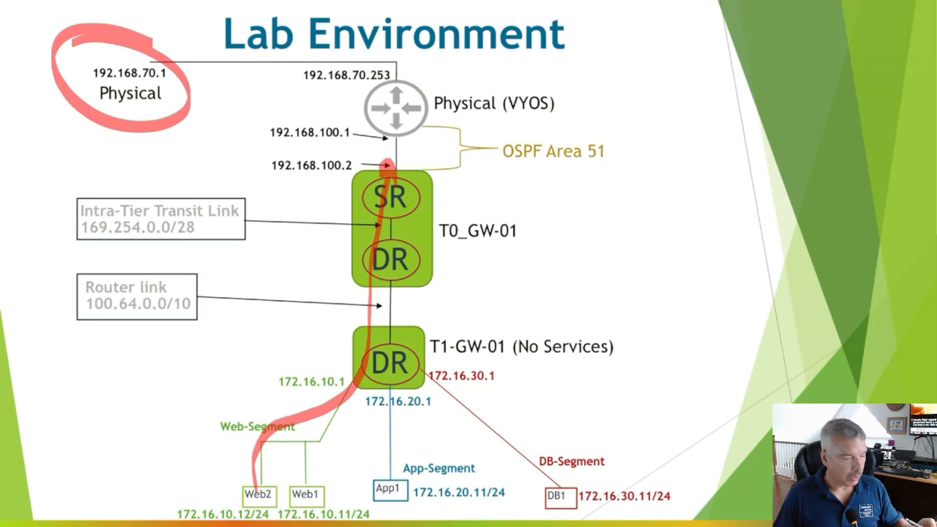
left_click_drag(292, 162, 360, 184)
mouse_move(282, 214)
left_mouse_down()
mouse_move(351, 228)
mouse_move(350, 239)
left_mouse_up()
left_click_drag(271, 264, 349, 316)
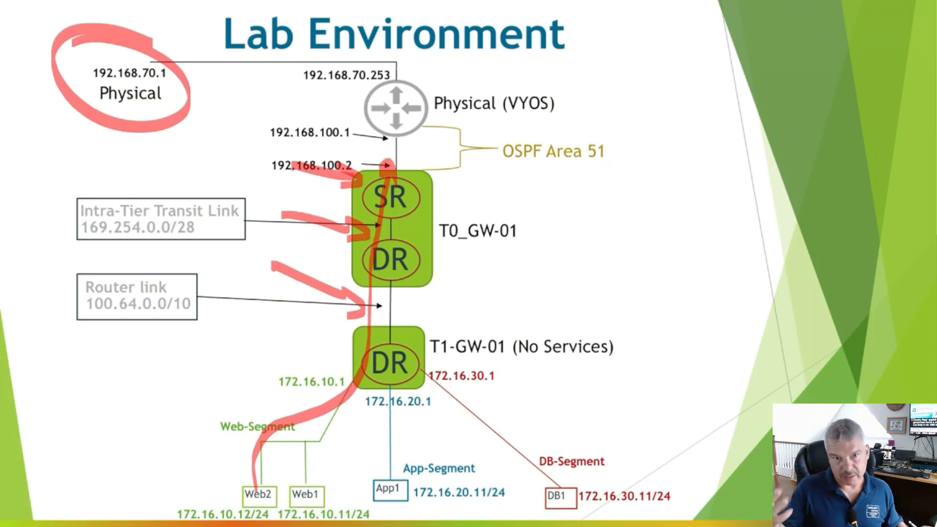
mouse_move(251, 490)
left_mouse_down()
mouse_move(308, 405)
mouse_move(379, 166)
mouse_move(393, 167)
left_mouse_up()
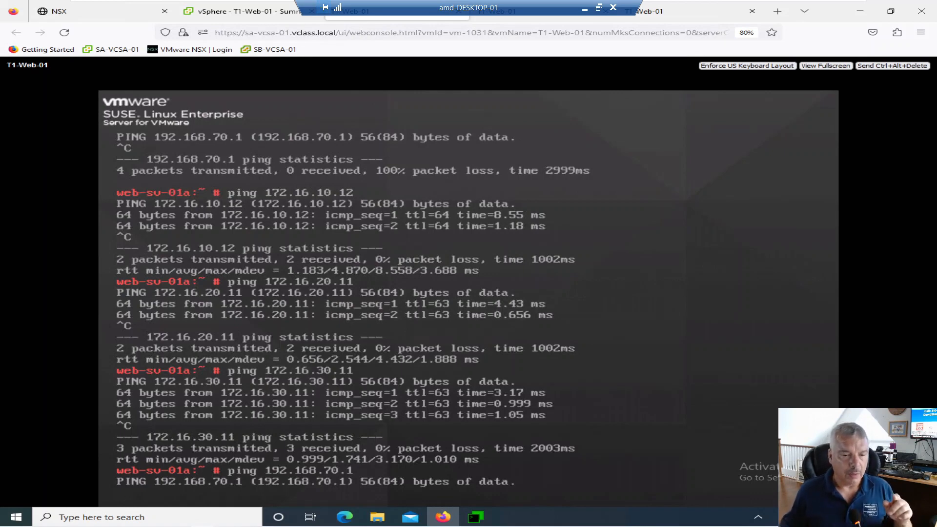
Stop the running ping to 192.168.70.1 in the T1-Web-01 console.
key("ctrl+c")
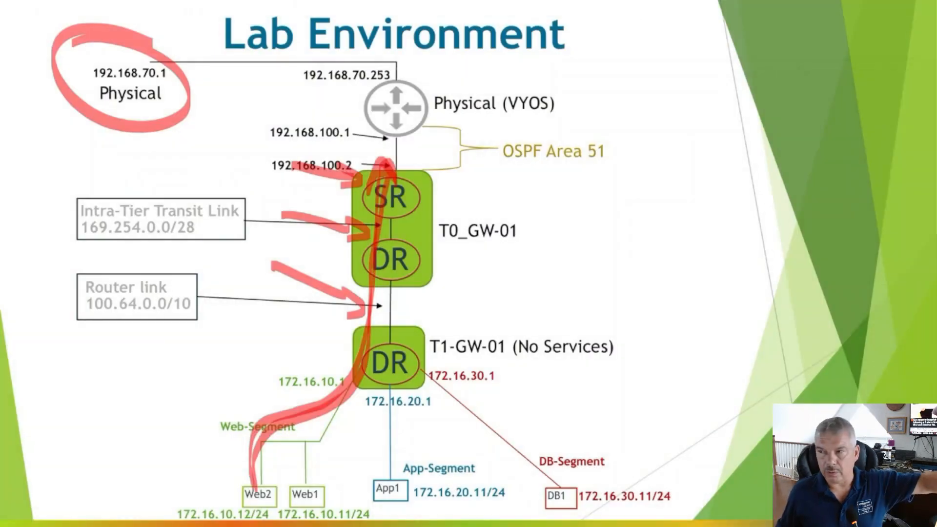
mouse_move(439, 86)
left_mouse_down()
mouse_move(556, 51)
mouse_move(858, 167)
left_mouse_up()
mouse_move(466, 30)
left_mouse_down()
mouse_move(430, 89)
mouse_move(508, 85)
left_mouse_up()
mouse_move(466, 48)
left_mouse_down()
mouse_move(468, 73)
mouse_move(442, 82)
left_mouse_up()
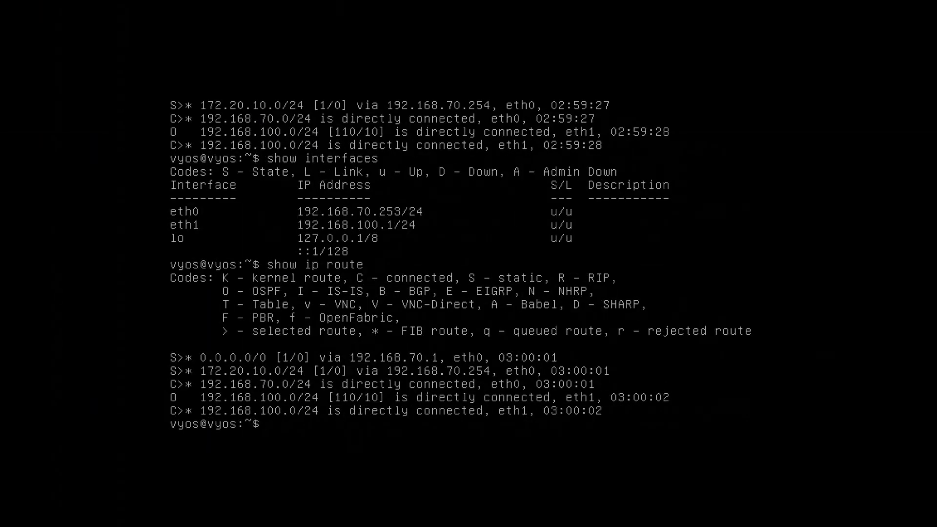
Push the earlier output off the VyOS console with blank command lines and display the routing table with show ip route.
type("clear")
key("Return")
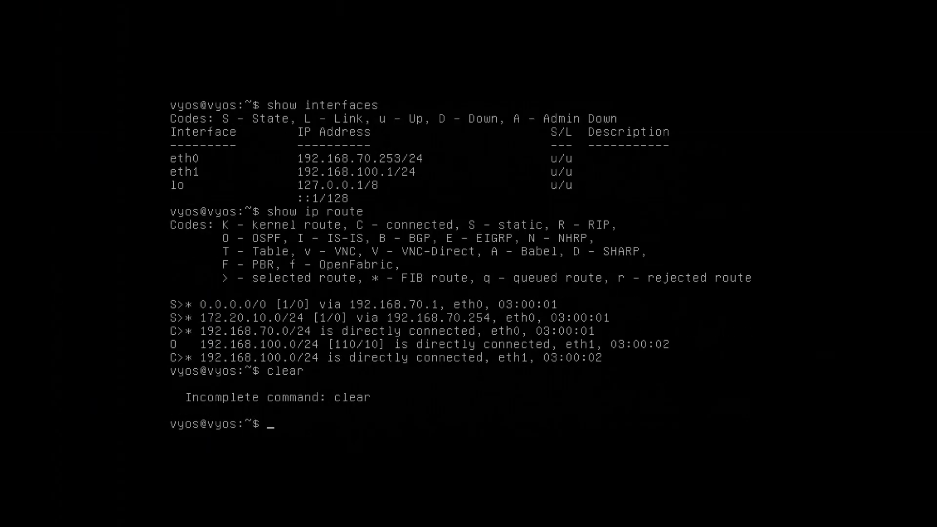
key("Return")
key("Return")
key("Return")
key("Return")
key("Return")
key("Return")
key("Return")
key("Return")
key("Return")
key("Return")
key("Return")
key("Return")
key("Return")
key("Return")
key("Return")
key("Return")
key("Return")
key("Return")
key("Return")
key("Return")
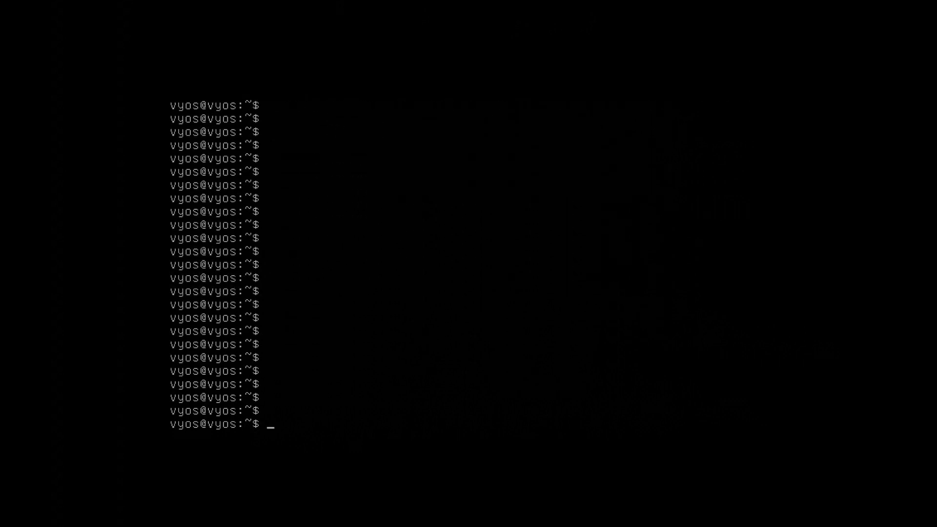
type("show ip route")
key("Return")
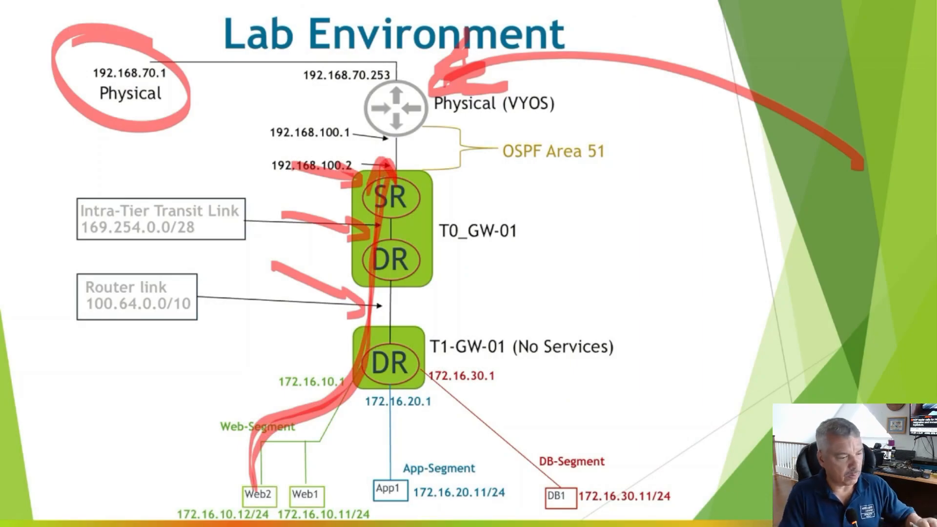
key("e")
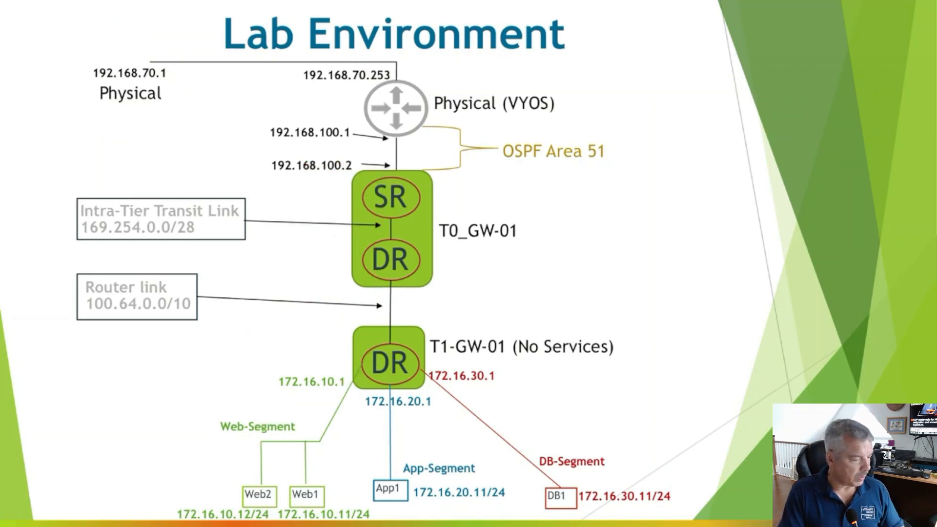
mouse_move(413, 192)
left_mouse_down()
mouse_move(645, 204)
mouse_move(745, 222)
left_mouse_up()
mouse_move(429, 174)
left_mouse_down()
mouse_move(412, 192)
mouse_move(436, 187)
left_mouse_up()
mouse_move(556, 291)
left_mouse_down()
mouse_move(439, 262)
mouse_move(449, 282)
left_mouse_up()
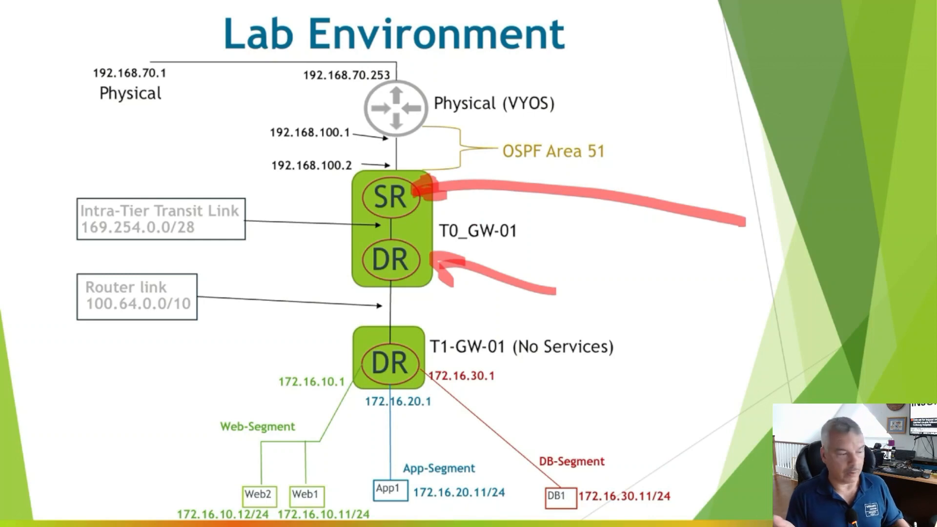
mouse_move(644, 80)
left_mouse_down()
mouse_move(434, 55)
mouse_move(454, 98)
left_mouse_up()
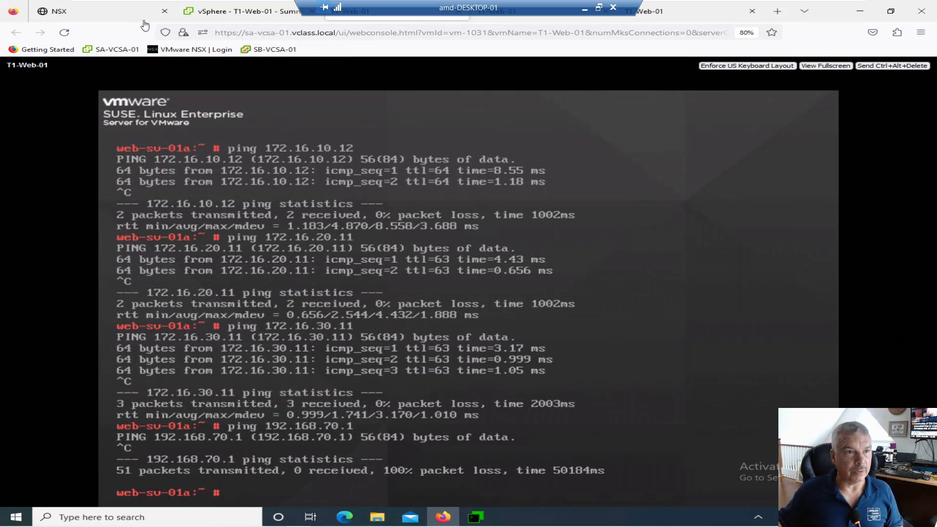
Return to NSX and open the Tier-0 Logical Routers list in Manager mode's networking section.
left_click(130, 15)
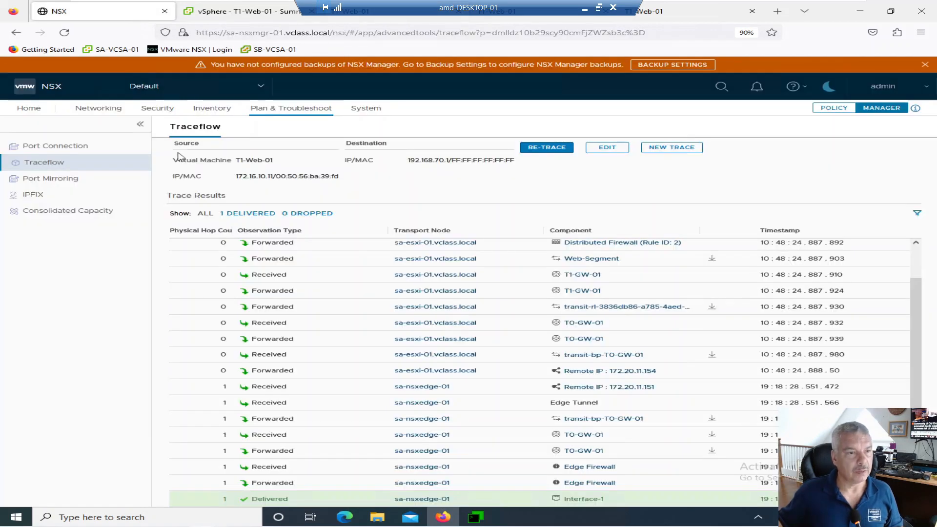
left_click(121, 111)
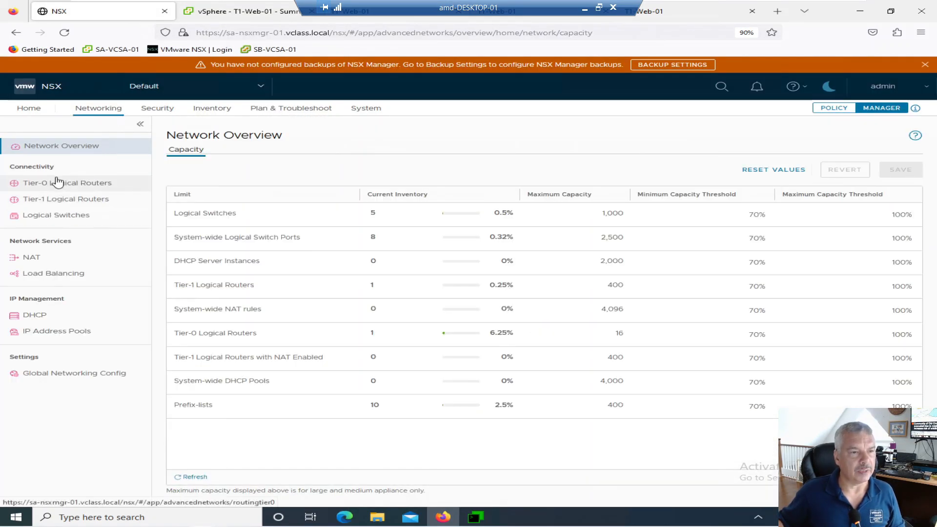
left_click(58, 182)
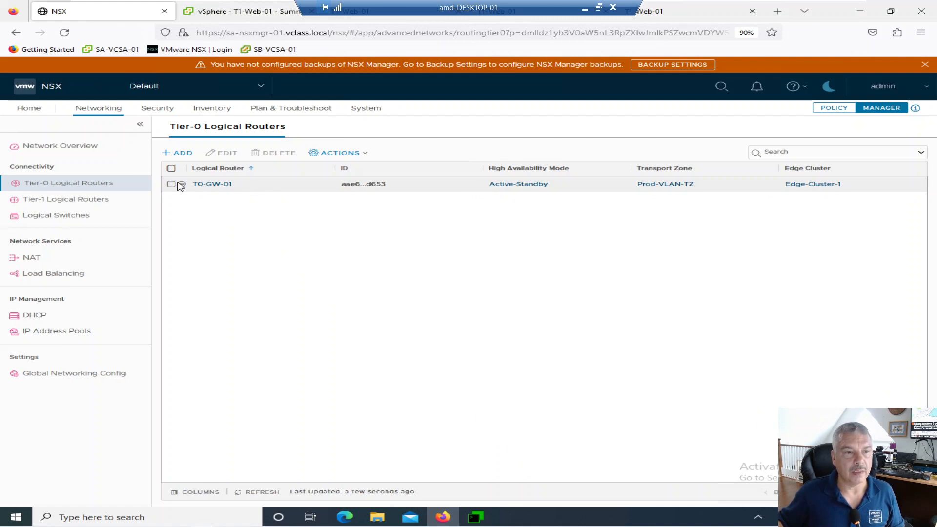
Change NSX to Policy mode and expand the details of T0-GW-01 among the Tier-0 gateways.
left_click(833, 108)
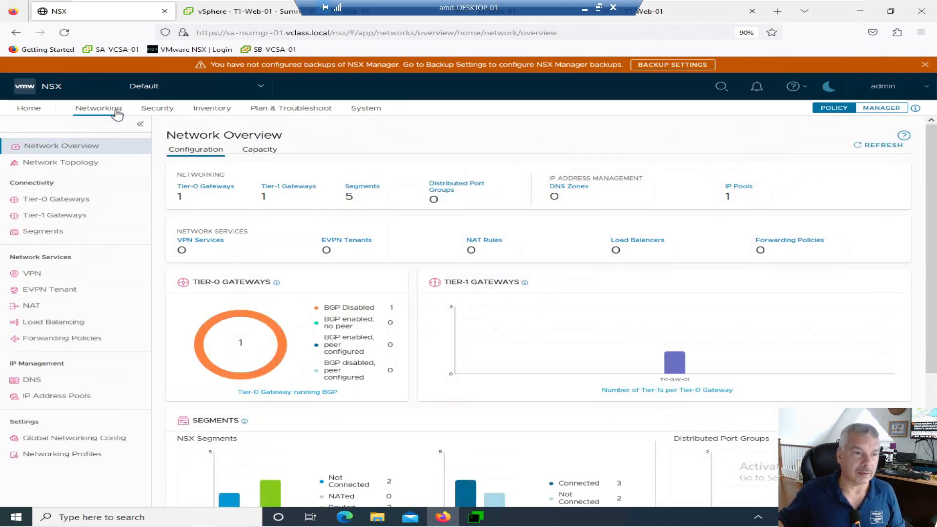
left_click(75, 201)
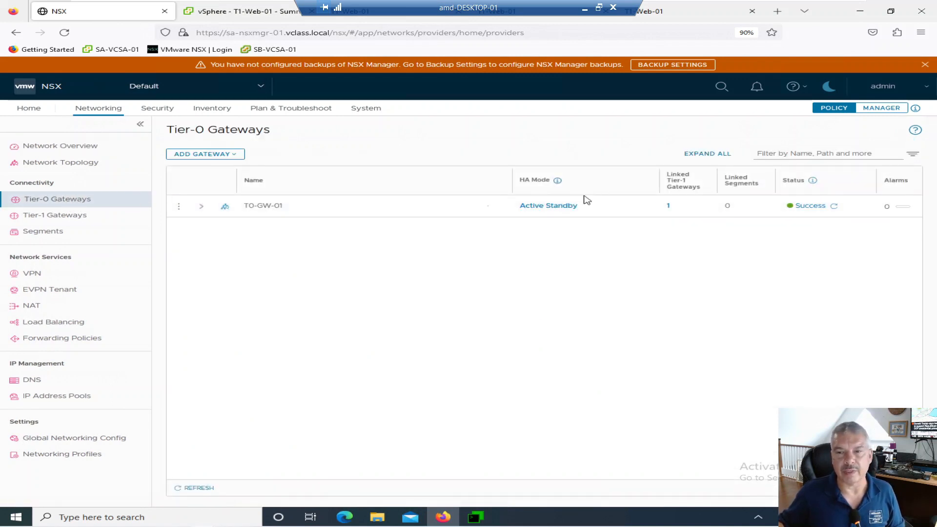
left_click(202, 207)
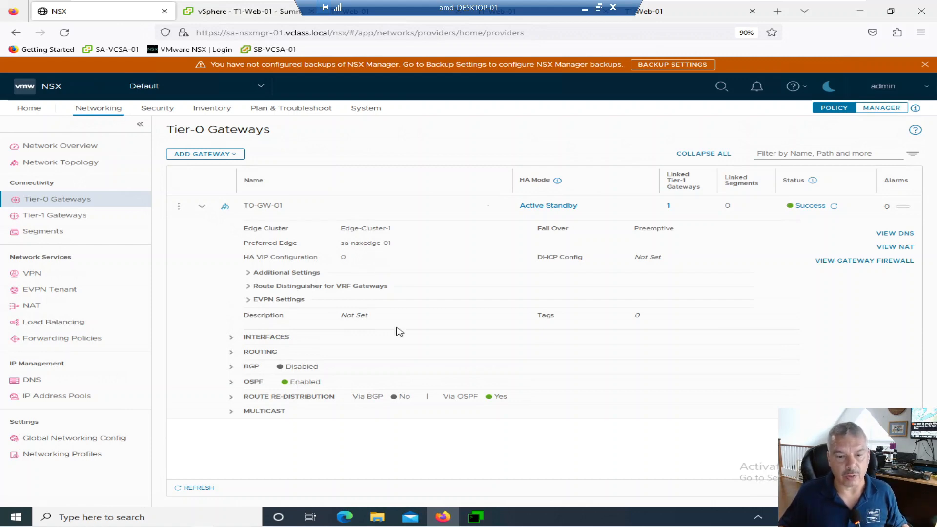
Switch to MTPuTTY, close the disconnected session, and open a new session to sa-nsxedge-01.vclass.local.
left_click(474, 517)
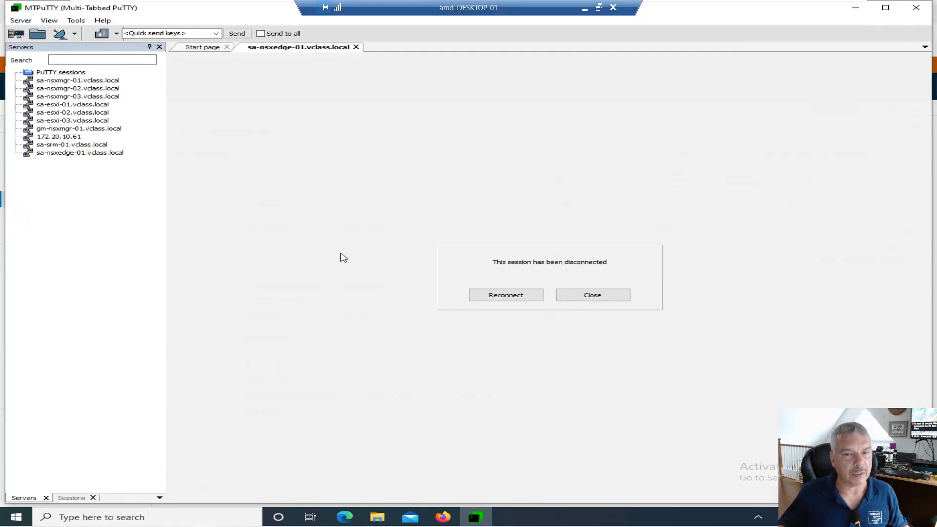
left_click(580, 293)
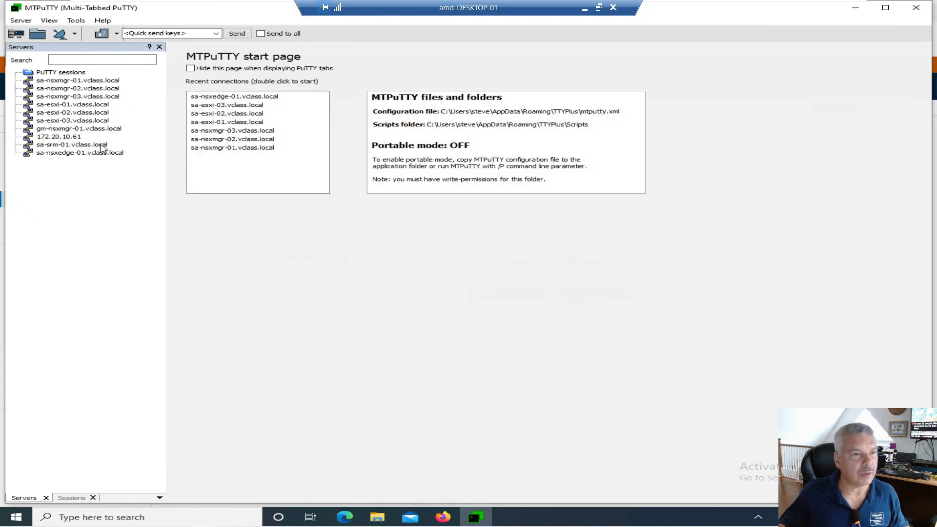
double_click(78, 155)
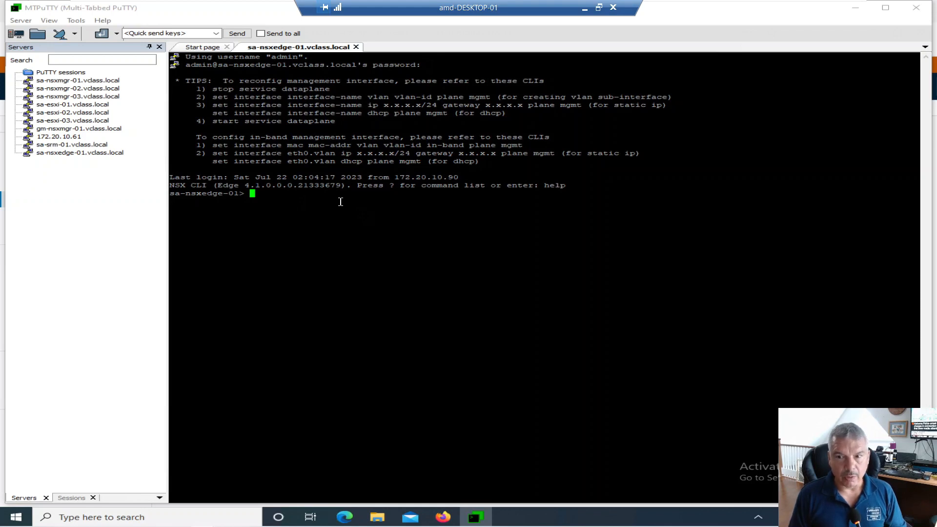
List the edge node's available get commands and display its logical routers with get logical-router.
type("get")
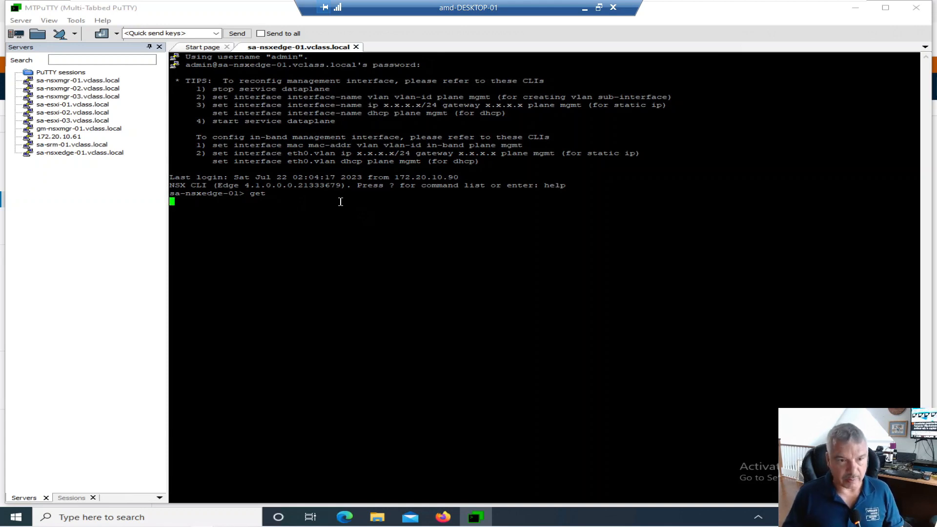
key("Return")
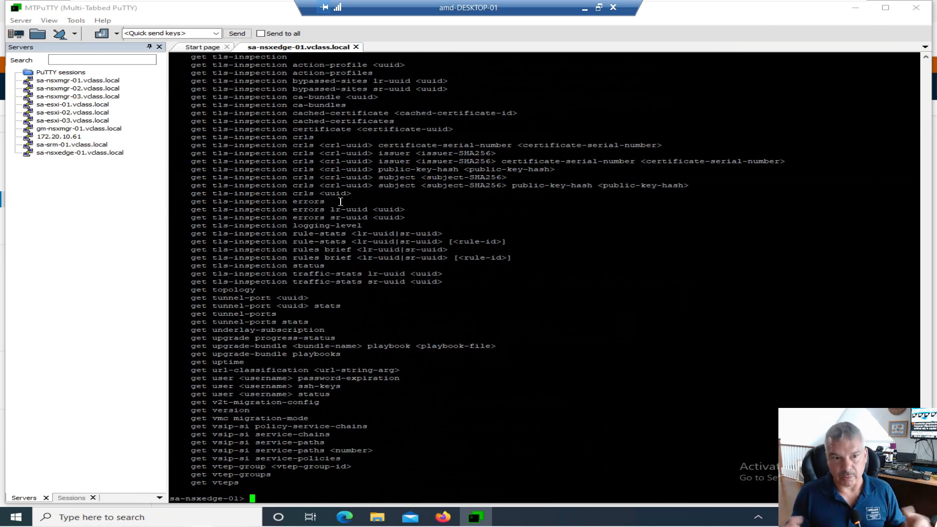
type("get logical-")
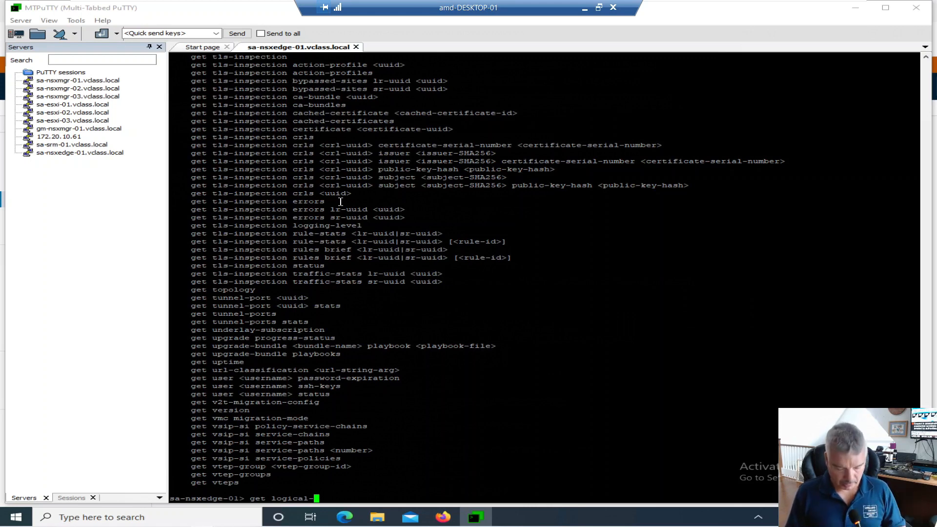
type("r")
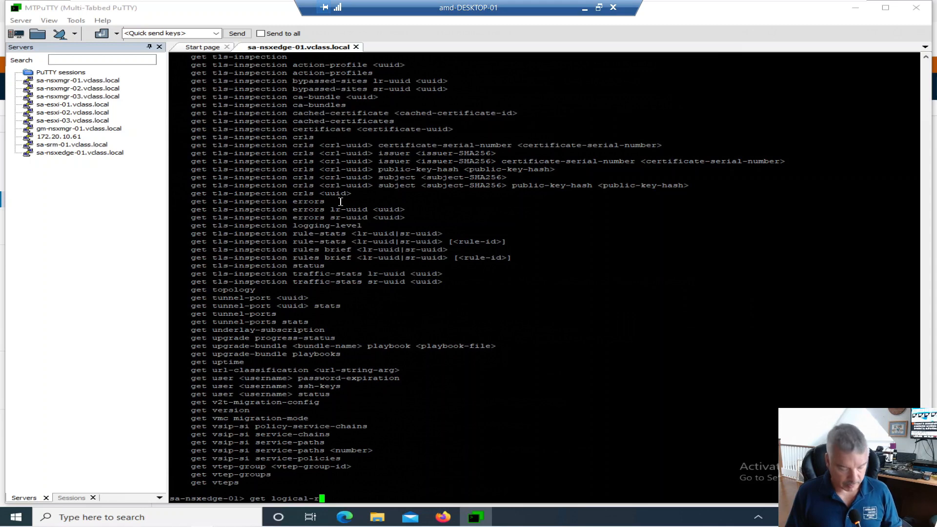
type("outer")
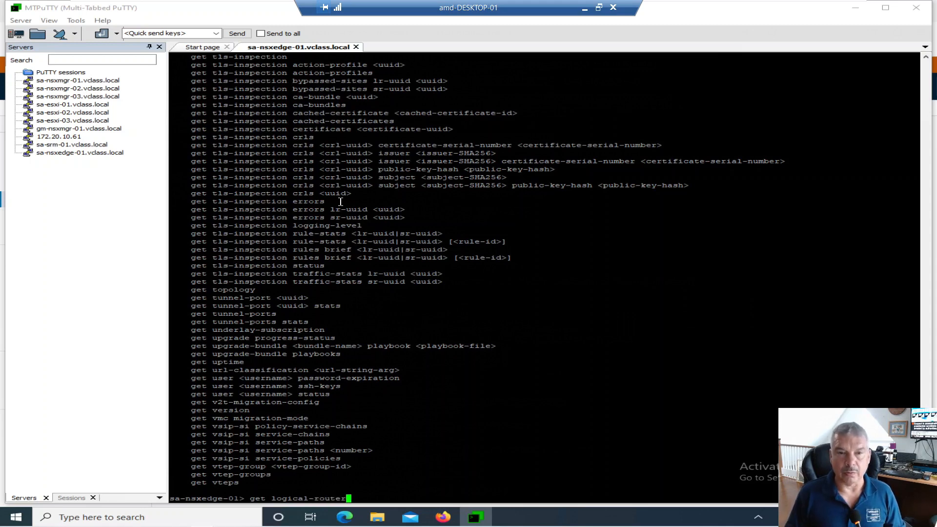
key("Return")
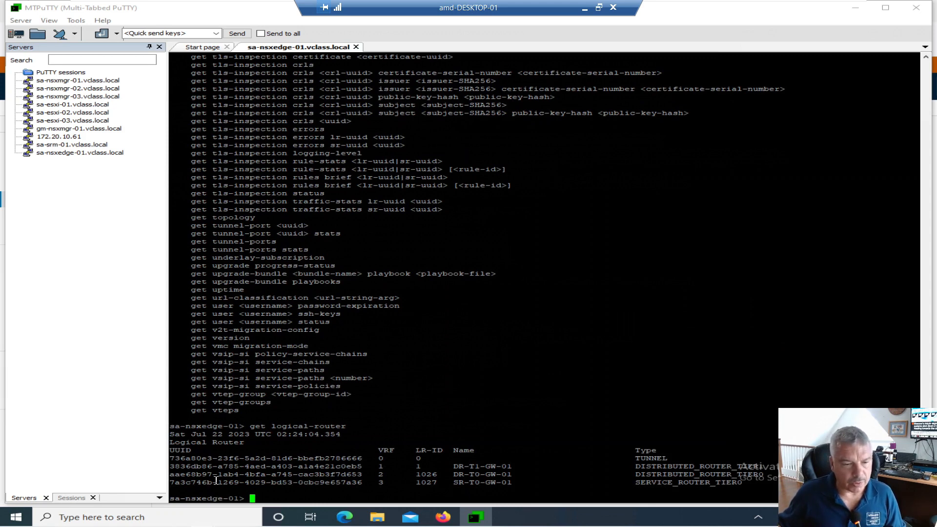
Examine the TUNNEL, DR-T1-GW-01, DR-T0-GW-01 and SR-T0-GW-01 entries in the logical router table, including their VRF numbers.
left_click_drag(170, 459, 390, 459)
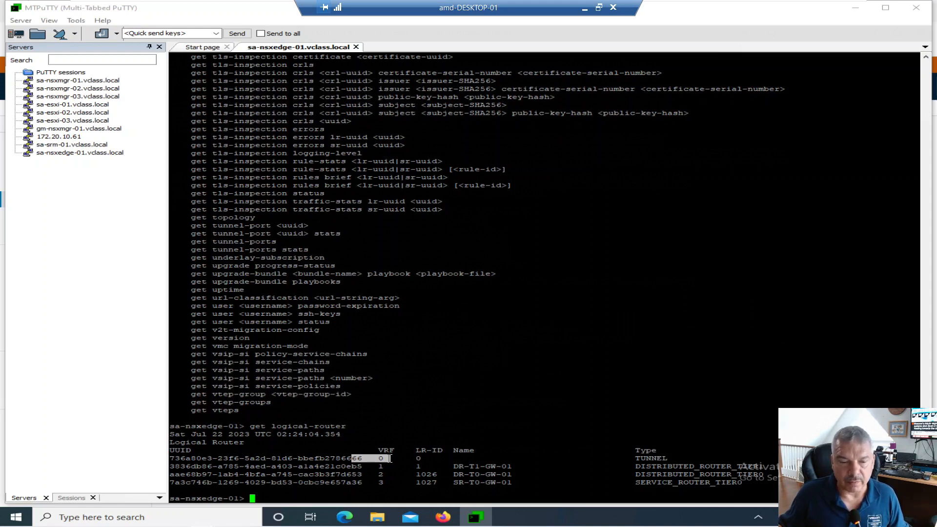
left_click_drag(390, 459, 421, 458)
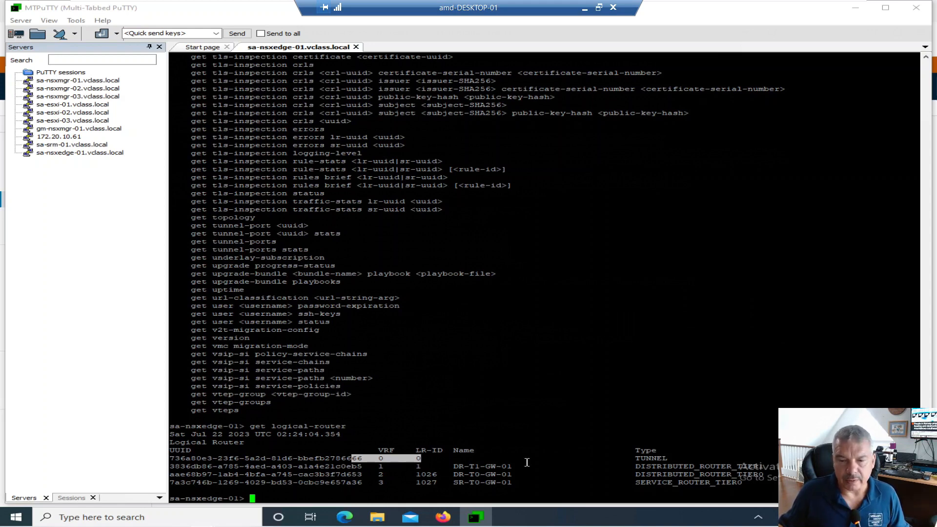
left_click_drag(630, 459, 671, 456)
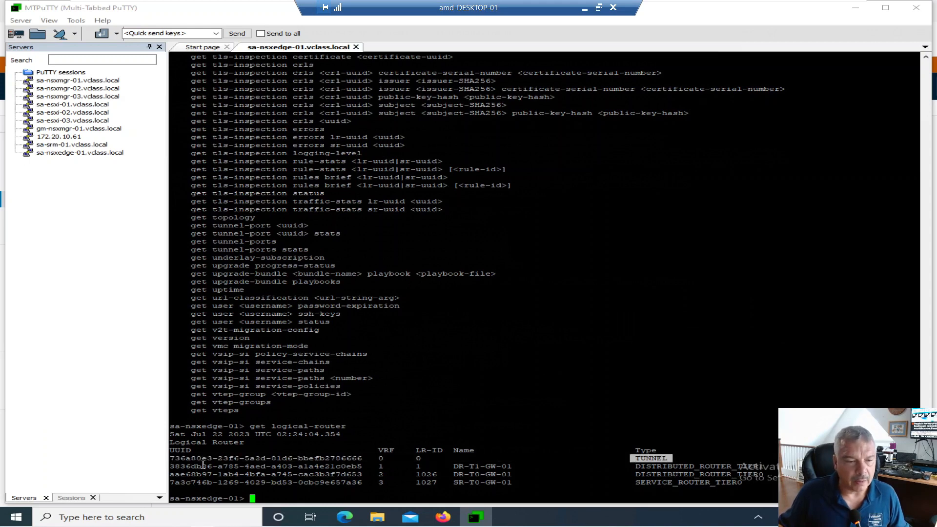
left_click_drag(373, 466, 515, 466)
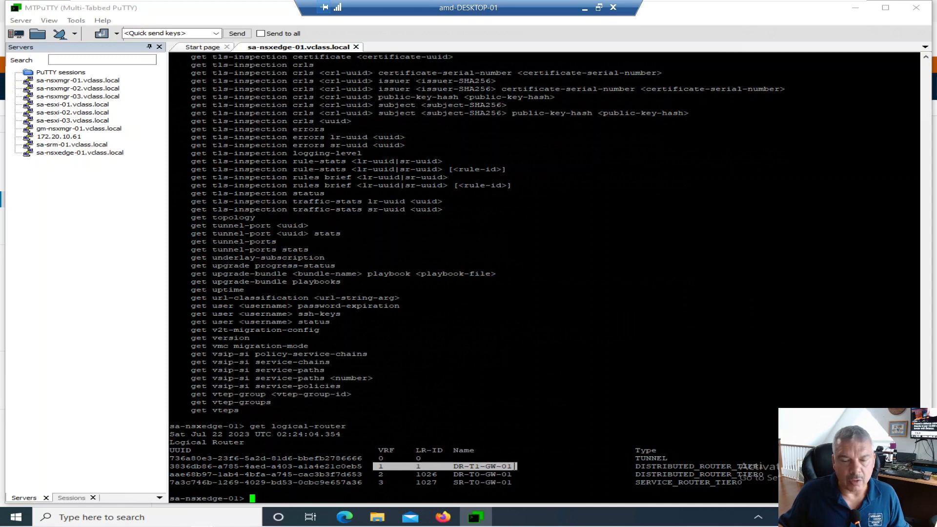
left_click_drag(373, 475, 510, 479)
left_click(376, 476)
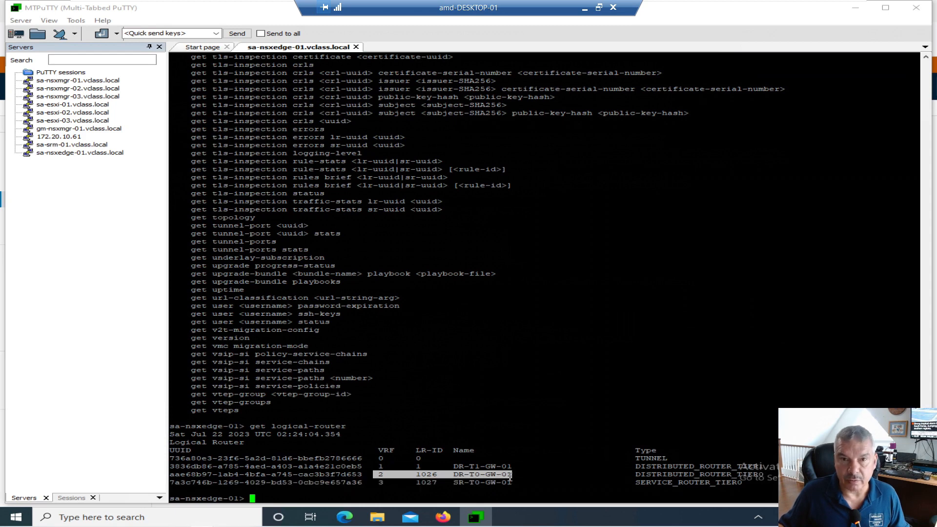
left_click_drag(374, 481, 512, 483)
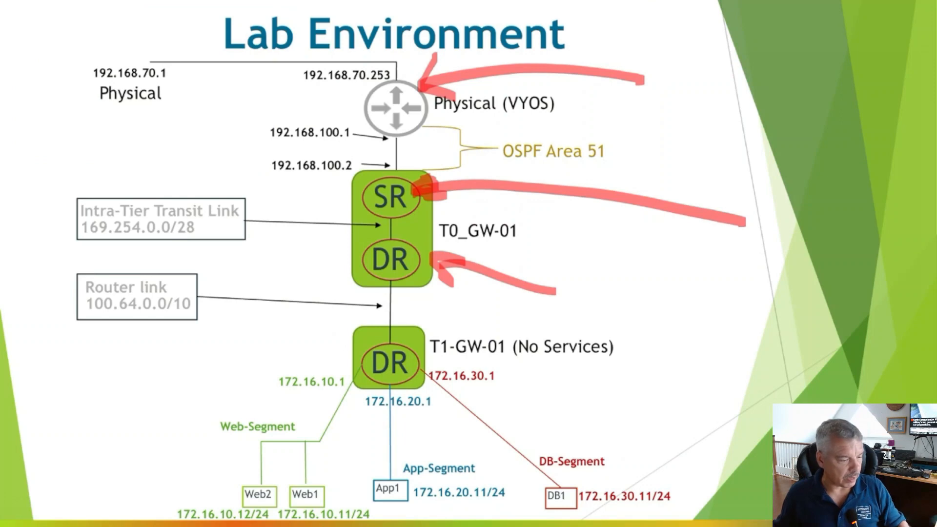
key("e")
mouse_move(128, 265)
left_mouse_down()
mouse_move(317, 347)
mouse_move(293, 308)
left_mouse_up()
left_click_drag(332, 347, 267, 337)
mouse_move(335, 337)
left_mouse_down()
mouse_move(376, 391)
mouse_move(336, 344)
left_mouse_up()
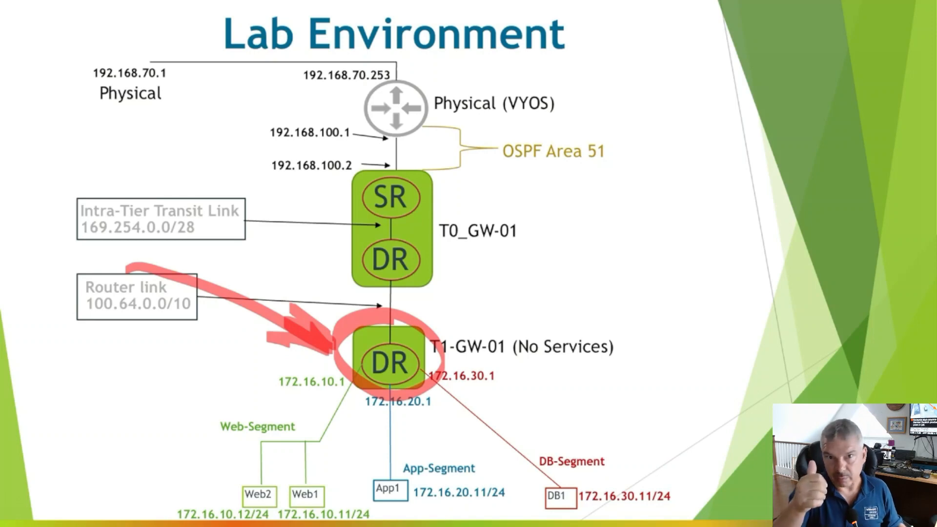
mouse_move(322, 141)
left_mouse_down()
mouse_move(561, 253)
mouse_move(371, 293)
mouse_move(356, 158)
left_mouse_up()
mouse_move(393, 125)
left_mouse_down()
mouse_move(398, 177)
mouse_move(393, 126)
left_mouse_up()
mouse_move(397, 161)
left_mouse_down()
mouse_move(444, 195)
mouse_move(364, 215)
left_mouse_up()
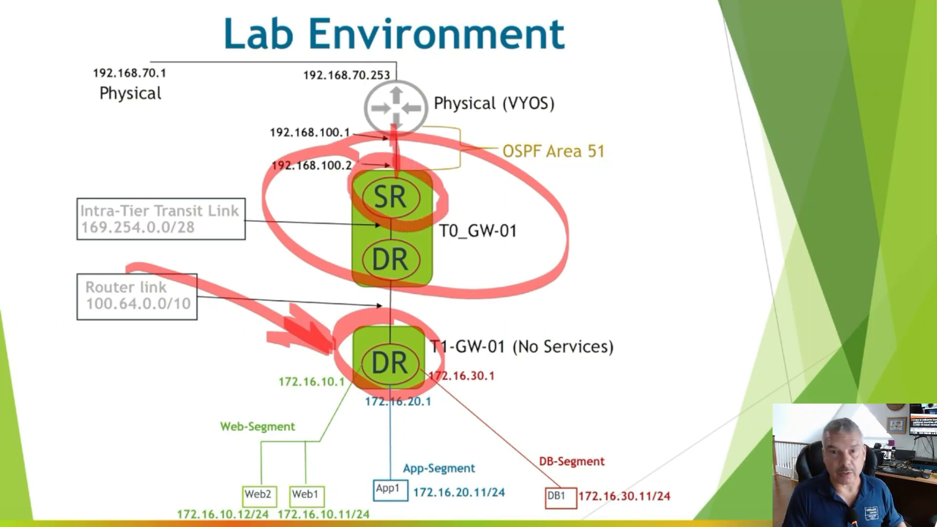
mouse_move(425, 252)
left_mouse_down()
mouse_move(463, 259)
mouse_move(436, 266)
mouse_move(430, 251)
left_mouse_up()
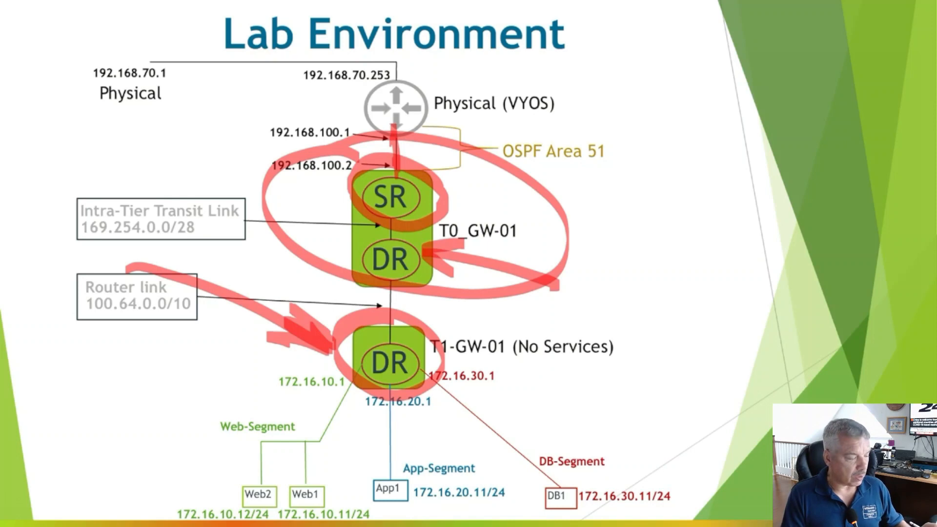
left_click_drag(277, 199, 362, 238)
left_click_drag(331, 249, 363, 247)
left_click_drag(278, 281, 344, 320)
left_click_drag(340, 307, 368, 337)
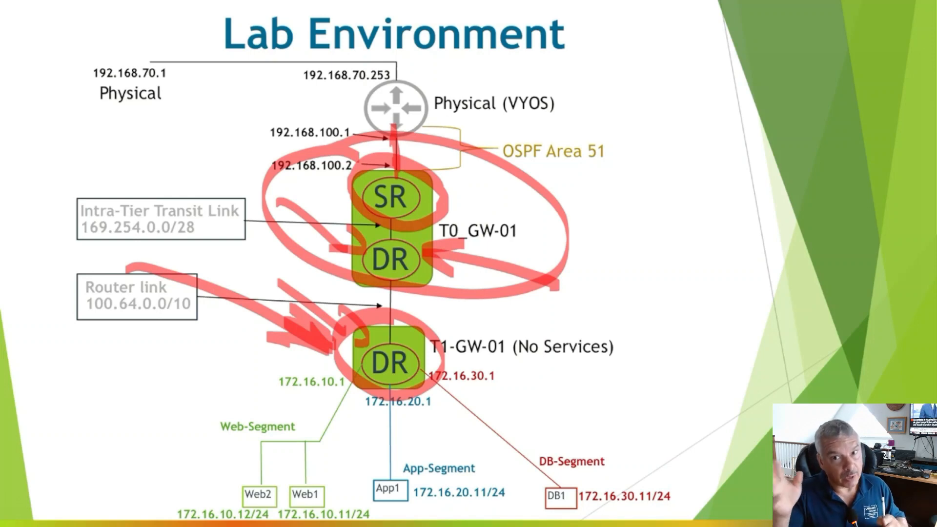
mouse_move(680, 126)
left_mouse_down()
mouse_move(460, 146)
mouse_move(437, 185)
mouse_move(491, 189)
left_mouse_up()
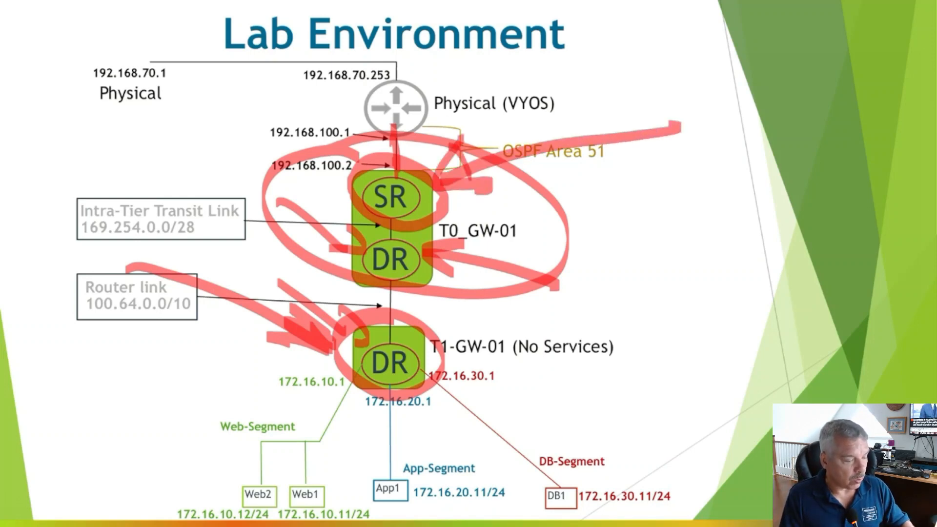
key("e")
mouse_move(353, 164)
left_mouse_down()
mouse_move(419, 224)
mouse_move(447, 188)
left_mouse_up()
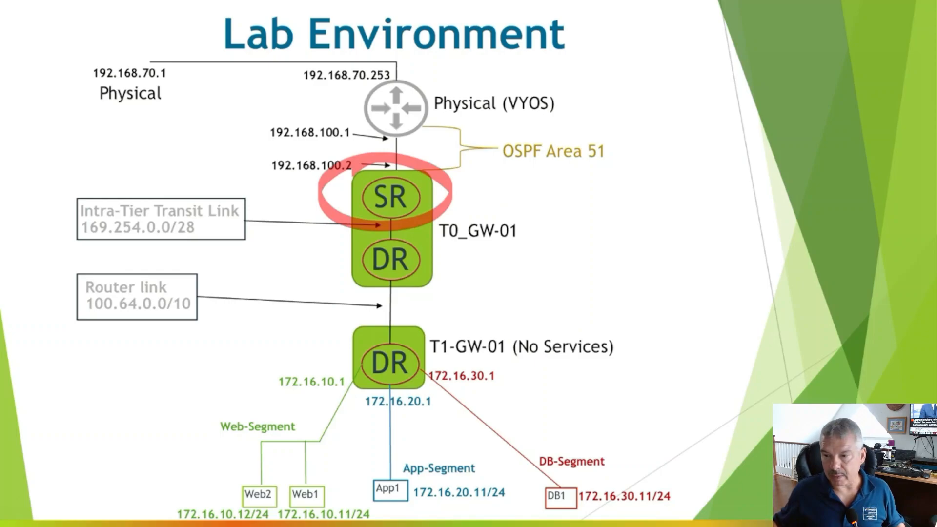
Switch to MTPuTTY and list the edge node's logical routers again with get logical-router.
key("alt+Tab")
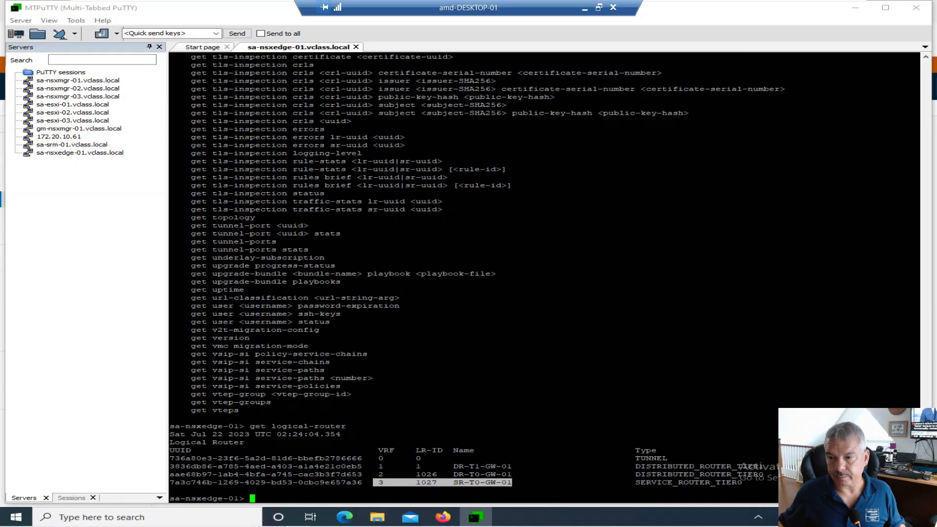
left_click(364, 300)
key("Up")
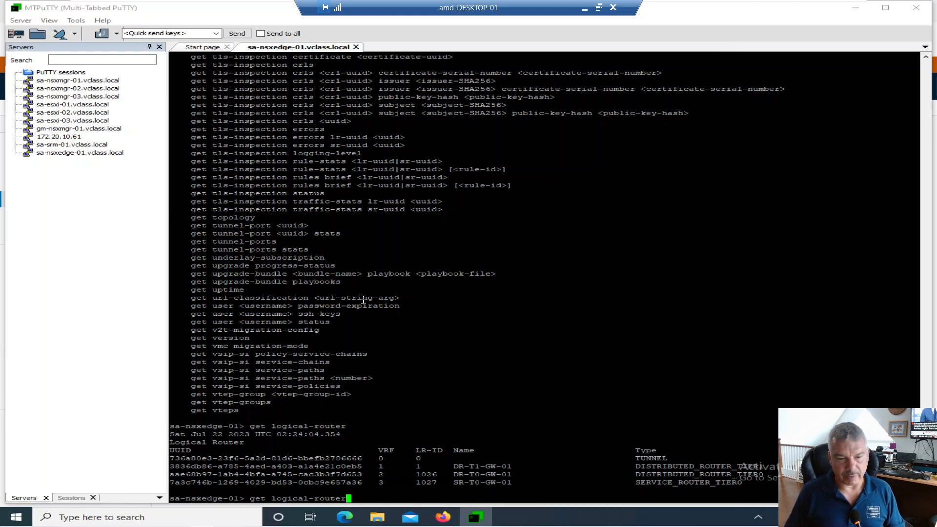
key("Return")
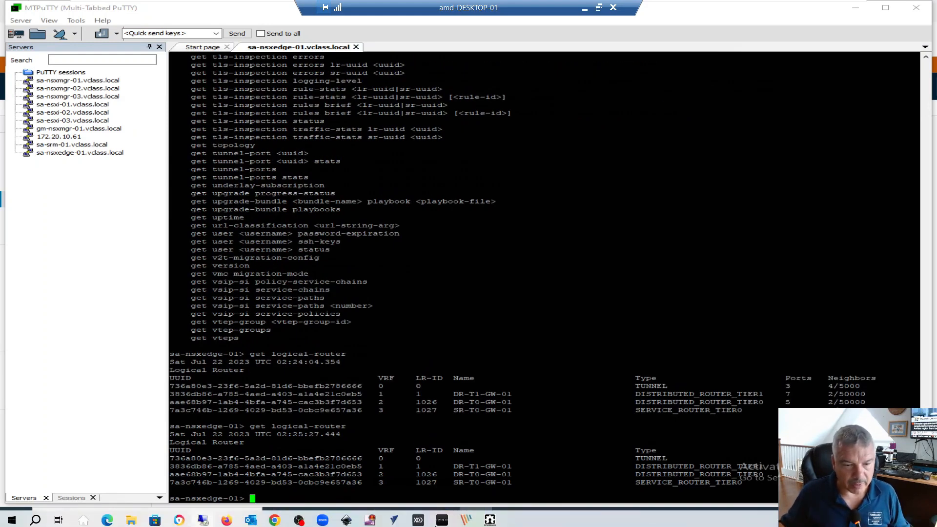
Find the VRF number of SR-T0-GW-01 and enter that router's context with vrf 3.
left_click_drag(368, 482, 386, 482)
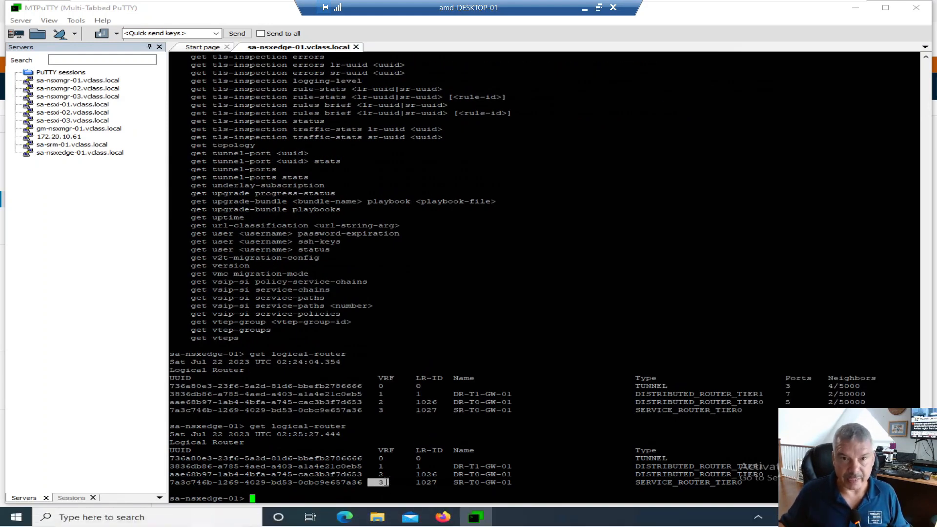
left_click(381, 386)
type("vrf 3")
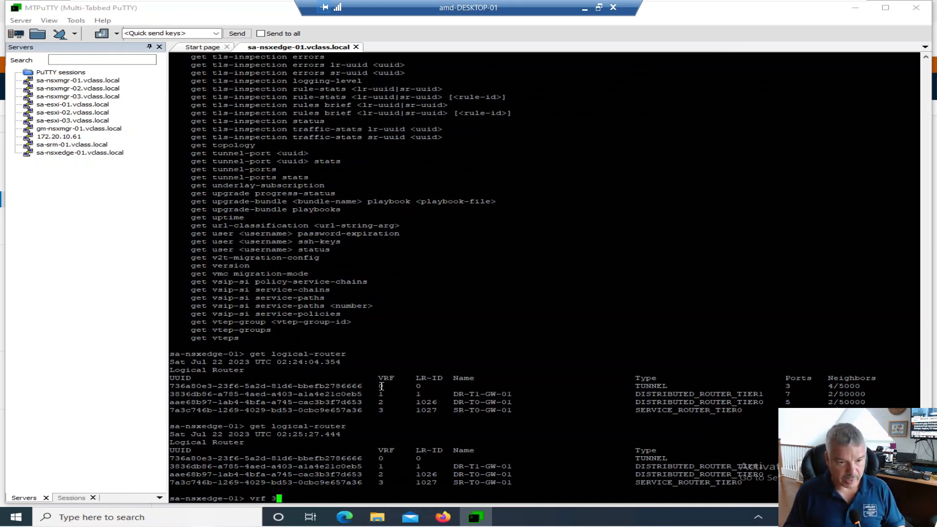
key("Return")
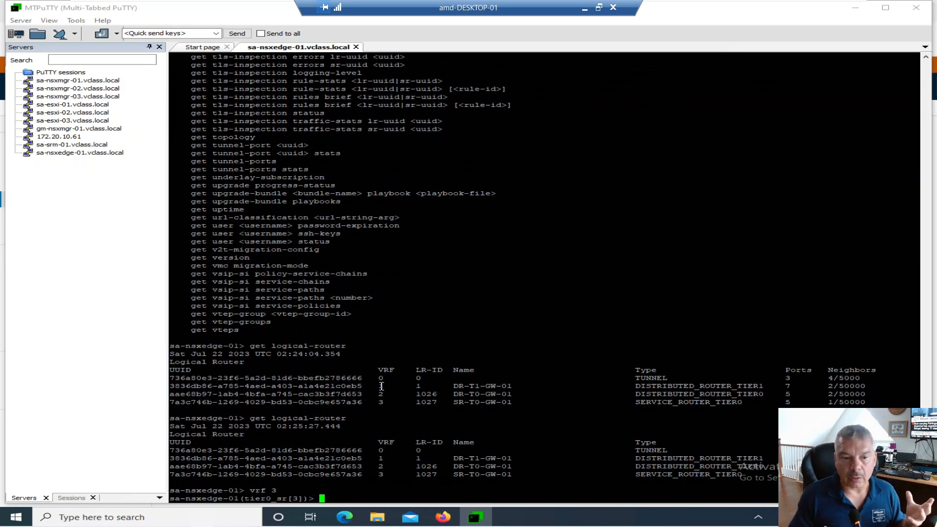
Display the Tier-0 service router's routing table with get route and highlight the 169.254.0.0/24 network.
type("get ")
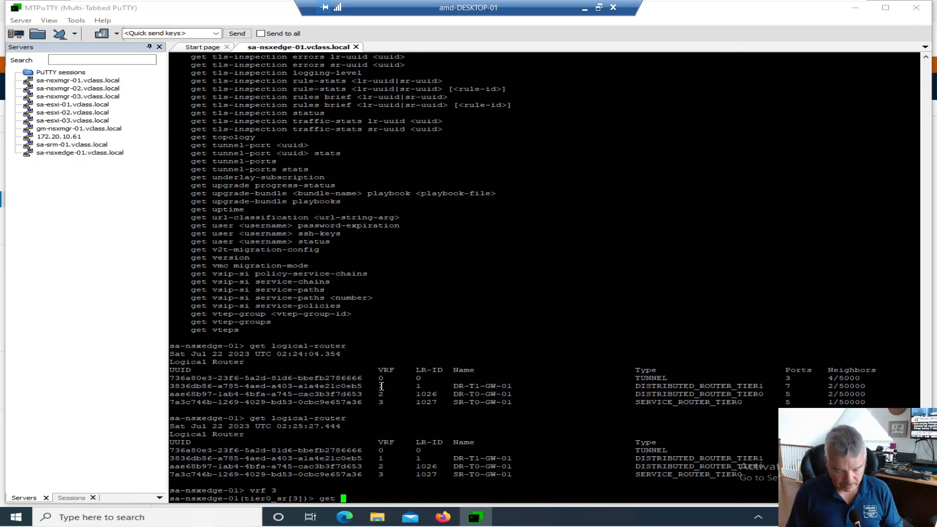
type("route")
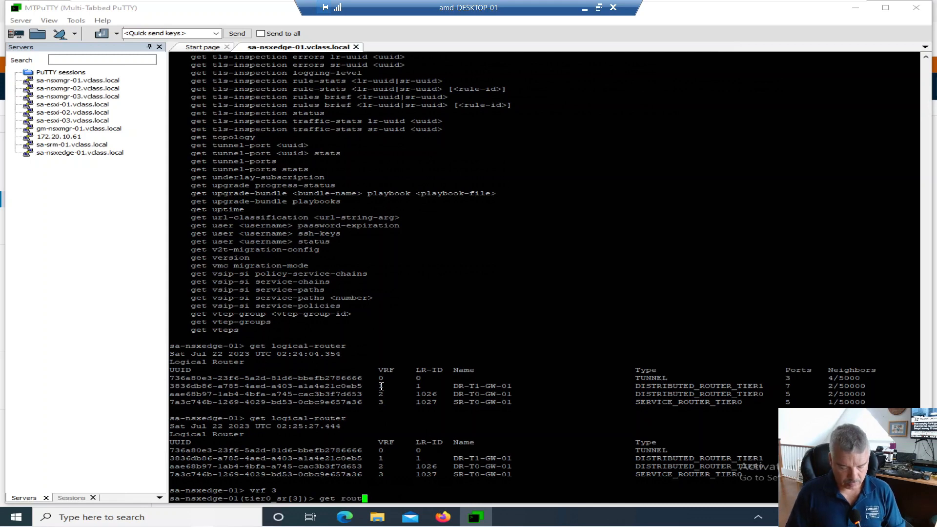
key("Return")
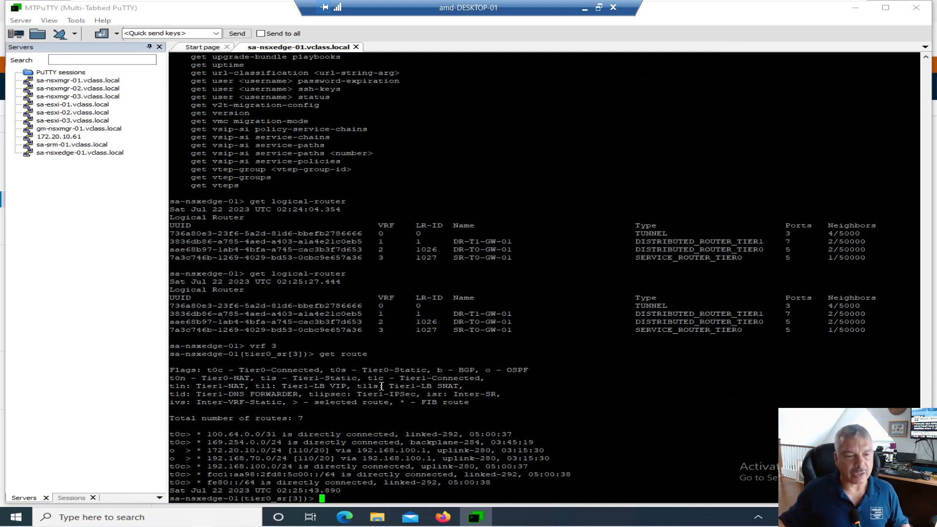
left_click_drag(207, 434, 243, 441)
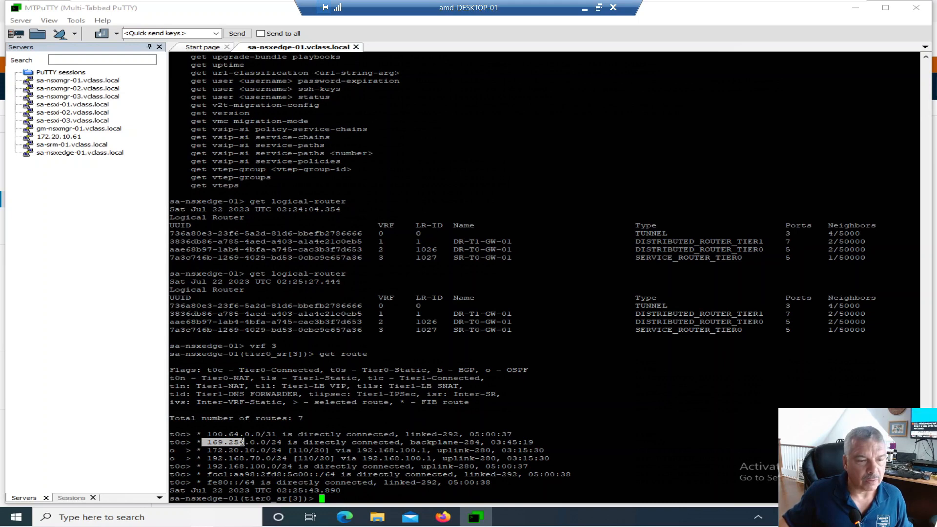
left_click_drag(194, 434, 244, 443)
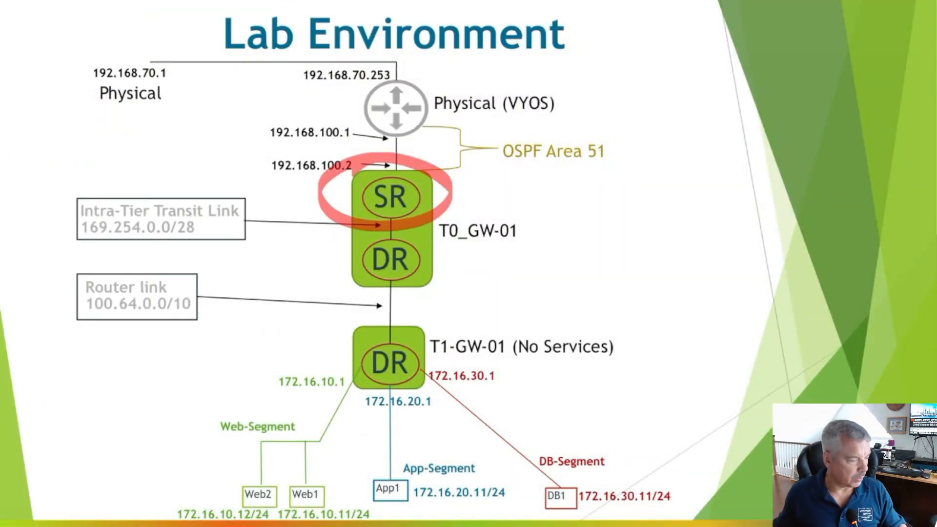
mouse_move(320, 173)
left_mouse_down()
mouse_move(488, 312)
mouse_move(341, 161)
left_mouse_up()
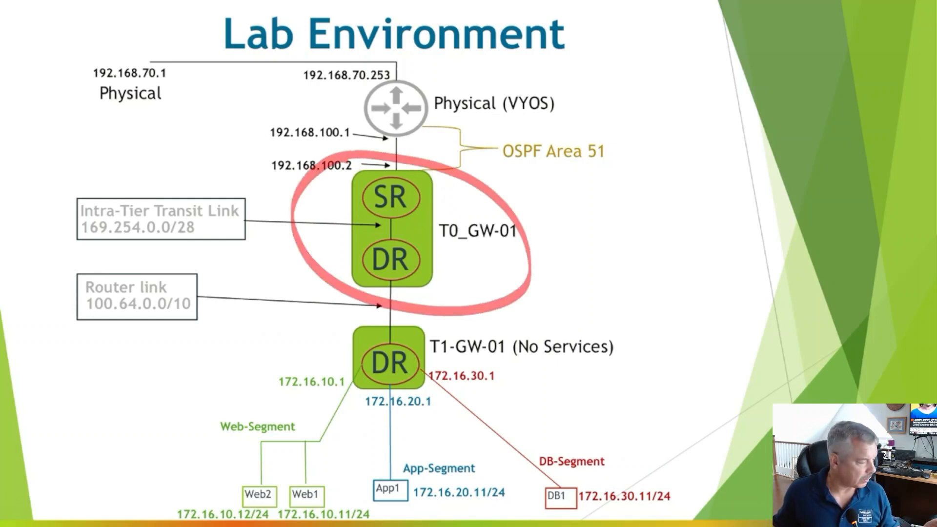
mouse_move(66, 210)
left_mouse_down()
mouse_move(124, 176)
mouse_move(195, 249)
mouse_move(64, 205)
left_mouse_up()
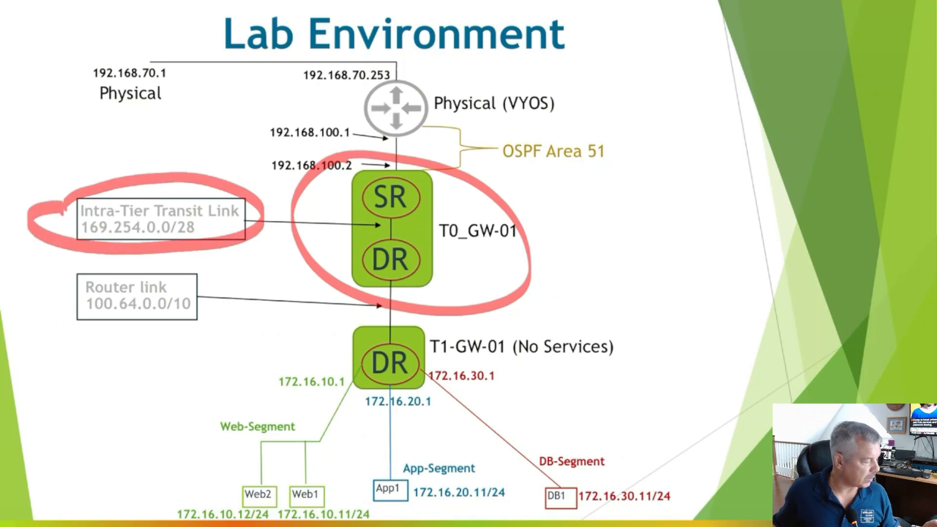
mouse_move(244, 213)
left_mouse_down()
mouse_move(363, 224)
mouse_move(353, 209)
mouse_move(351, 242)
left_mouse_up()
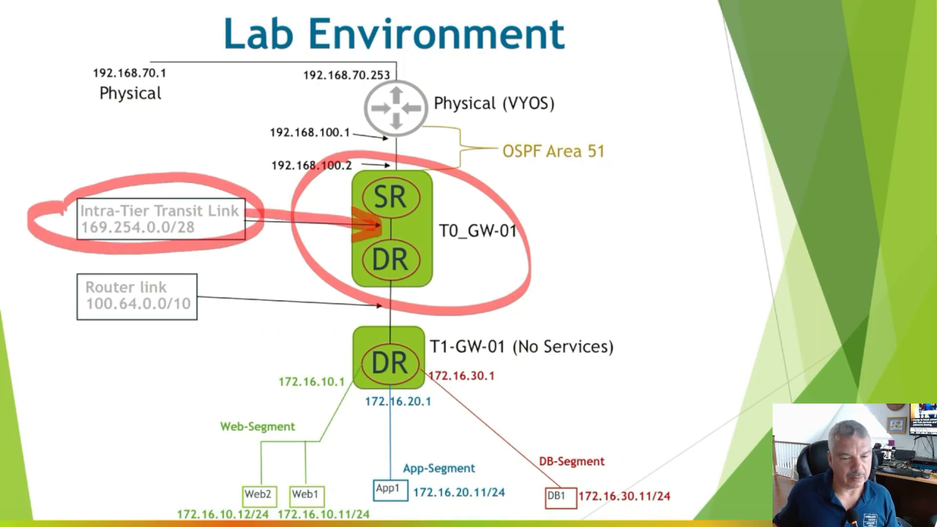
mouse_move(59, 280)
left_mouse_down()
mouse_move(207, 321)
mouse_move(91, 266)
left_mouse_up()
mouse_move(227, 292)
left_mouse_down()
mouse_move(382, 305)
mouse_move(358, 325)
left_mouse_up()
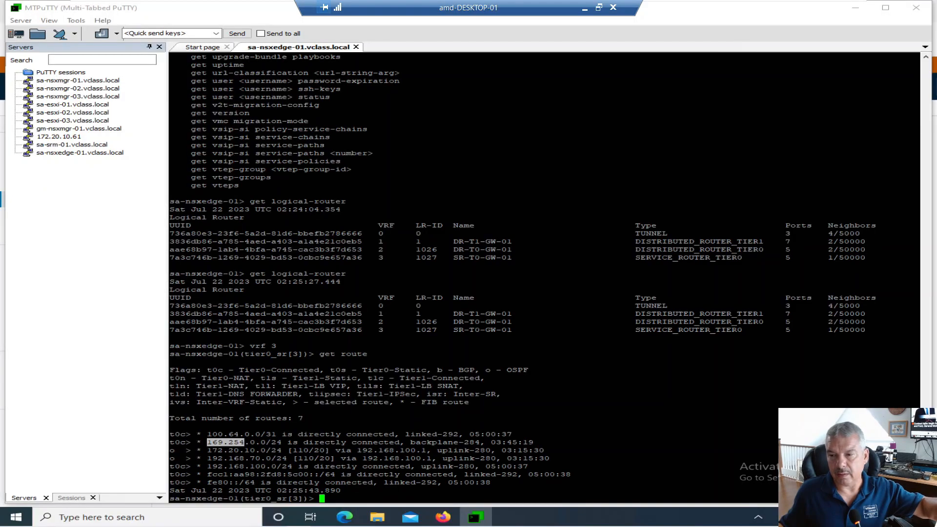
Examine the 100.64.0.0/31, 169.254.0.0/24, 172.20.10.0/24 and 192.168.70.0/24 entries in the service router's routing table, including interfaces and next hops.
left_click(496, 344)
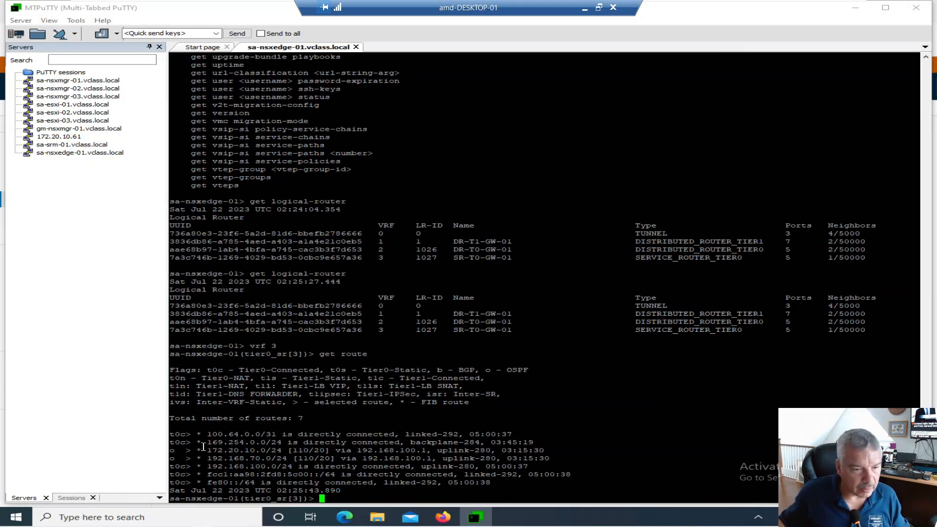
left_click_drag(210, 433, 279, 431)
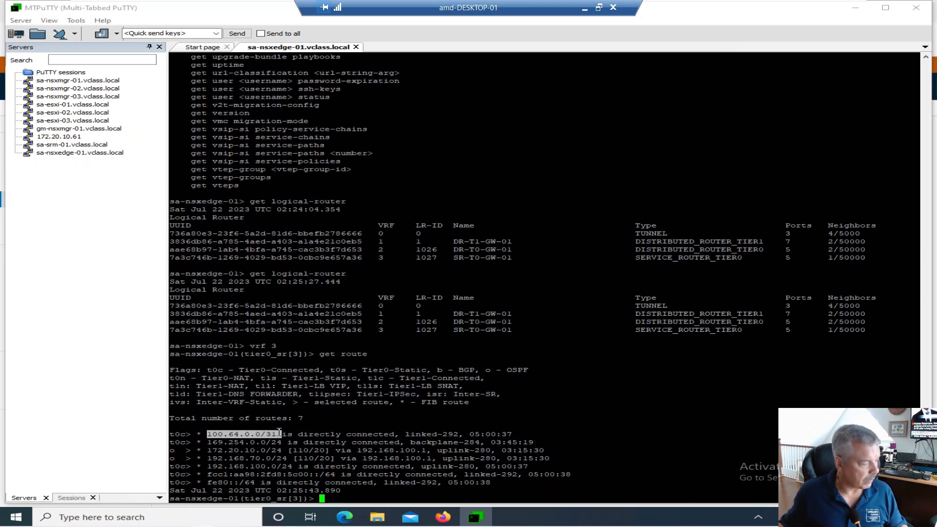
left_click_drag(278, 431, 445, 434)
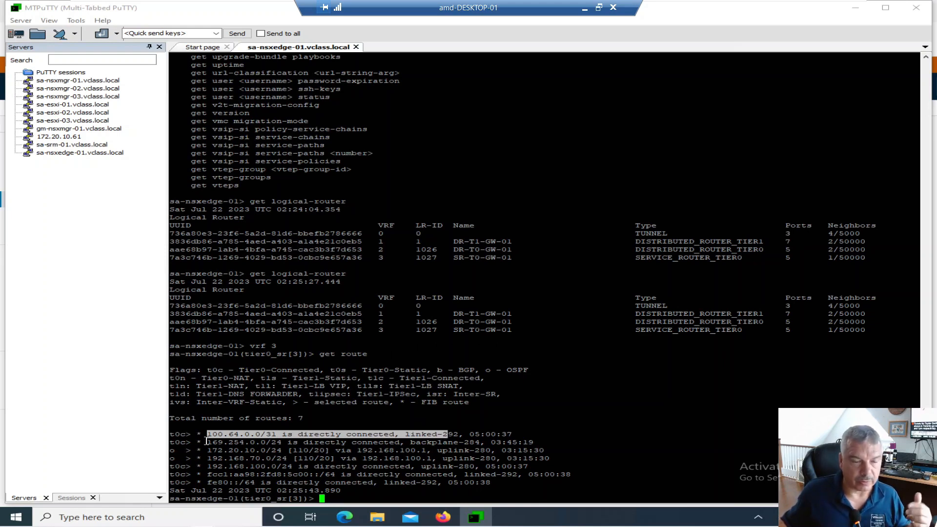
left_click_drag(209, 442, 487, 445)
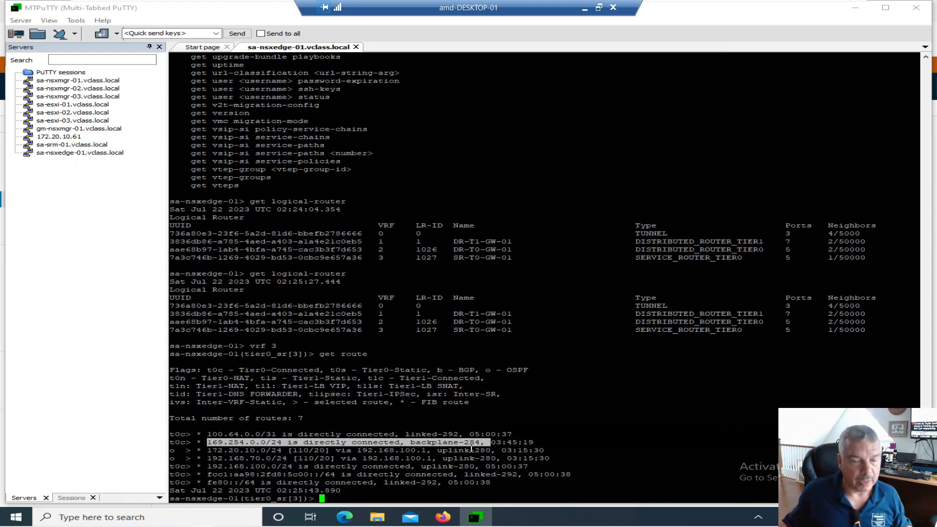
left_click(220, 461)
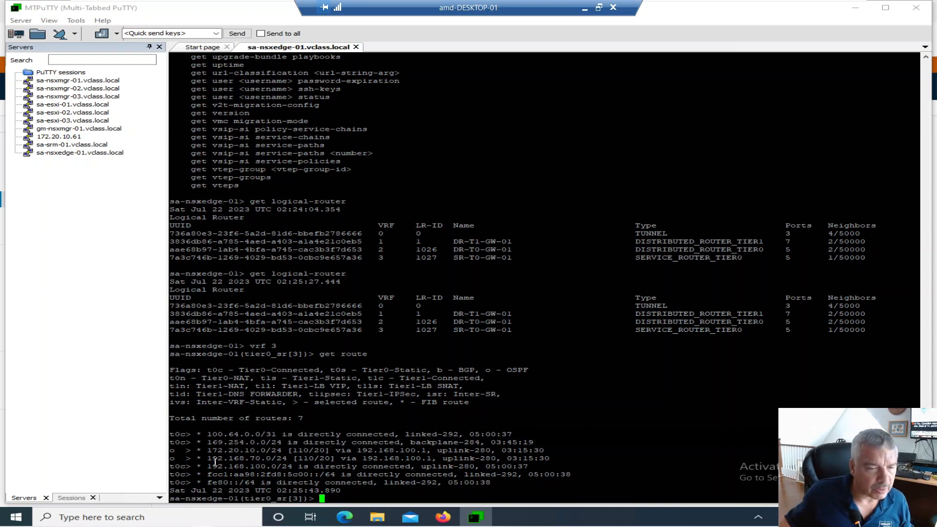
left_click_drag(207, 449, 400, 448)
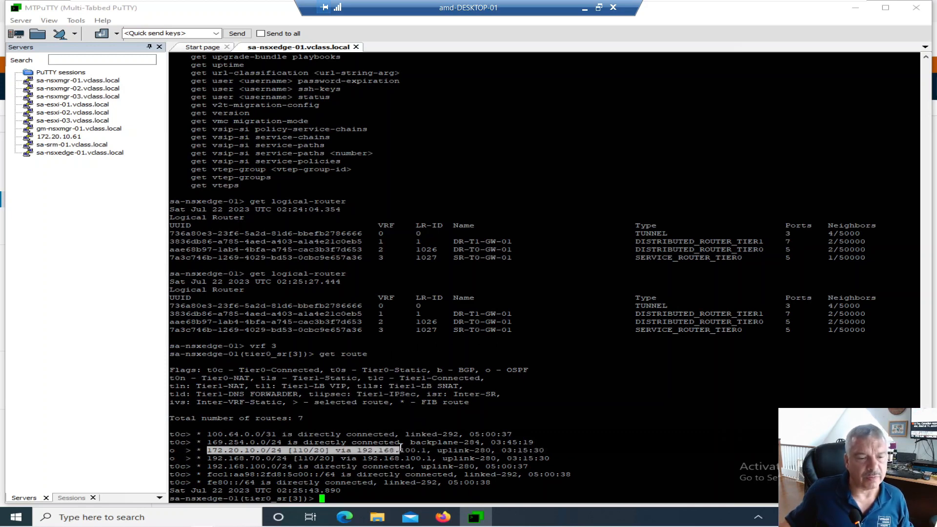
left_click_drag(400, 448, 426, 449)
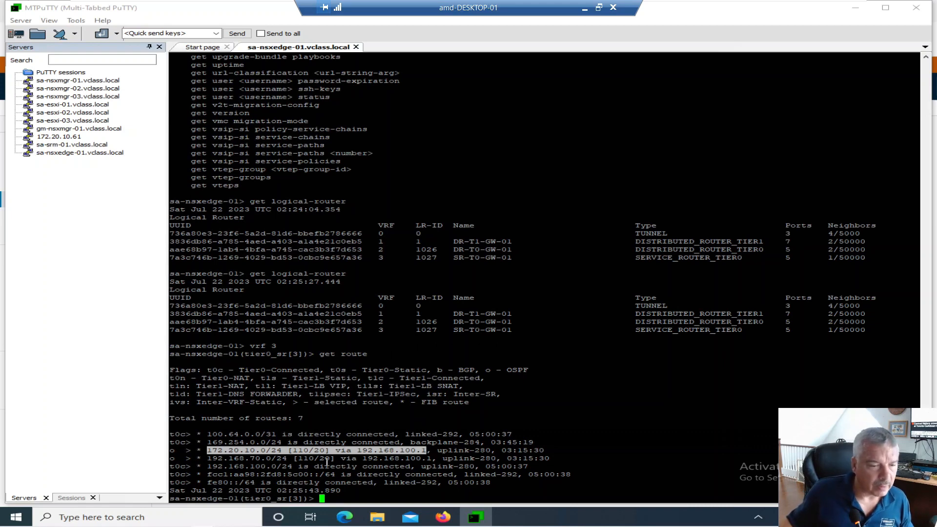
left_click_drag(212, 458, 442, 458)
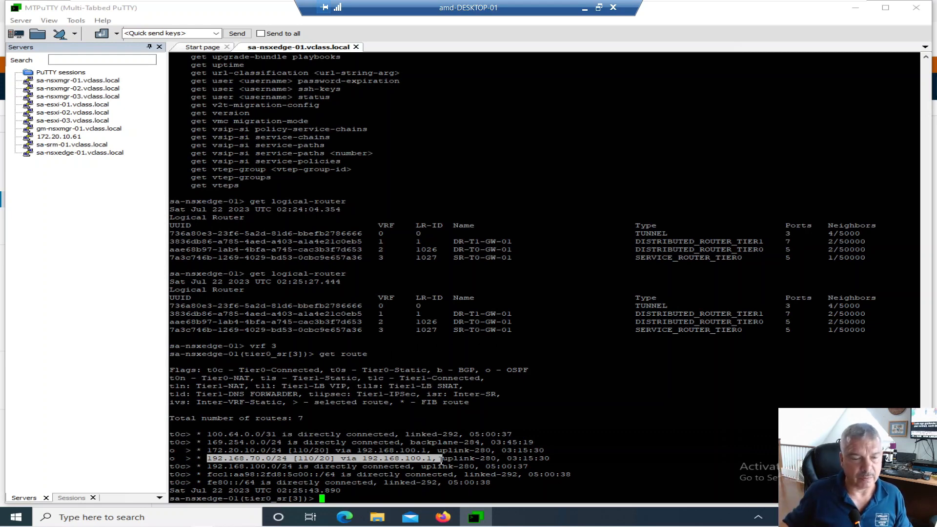
left_click(209, 459)
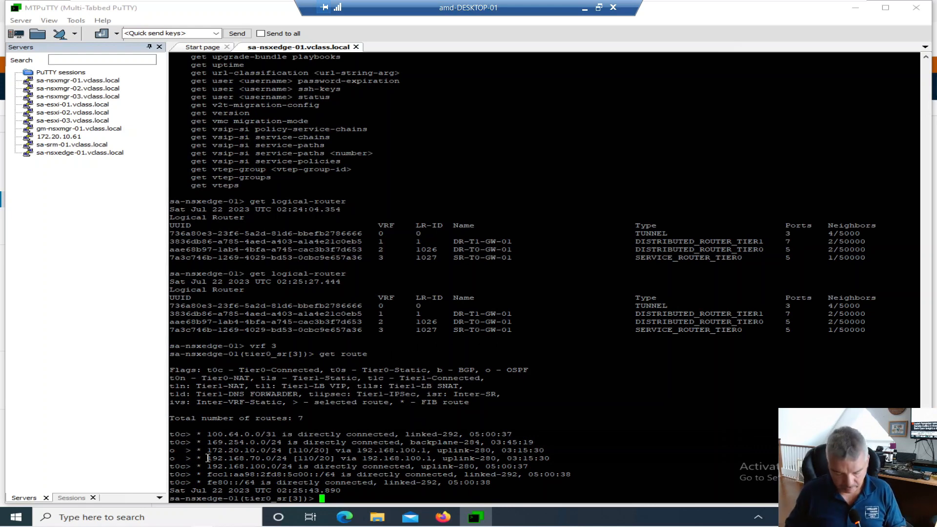
Run get neighbor and examine the SR-T0-GW-01 neighbor IP and the DR-T0-GW-01 entry.
type("get neighbor")
key("Return")
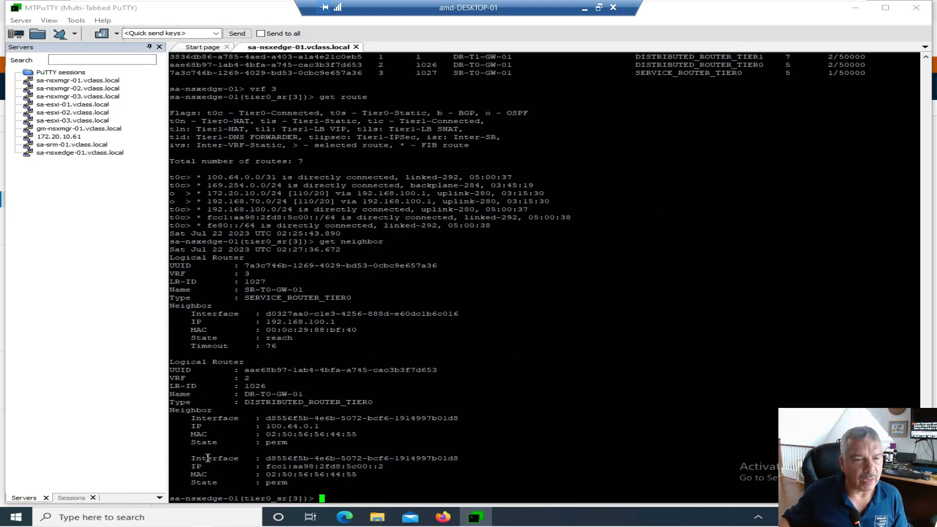
left_click_drag(253, 297, 328, 299)
left_click_drag(241, 289, 307, 291)
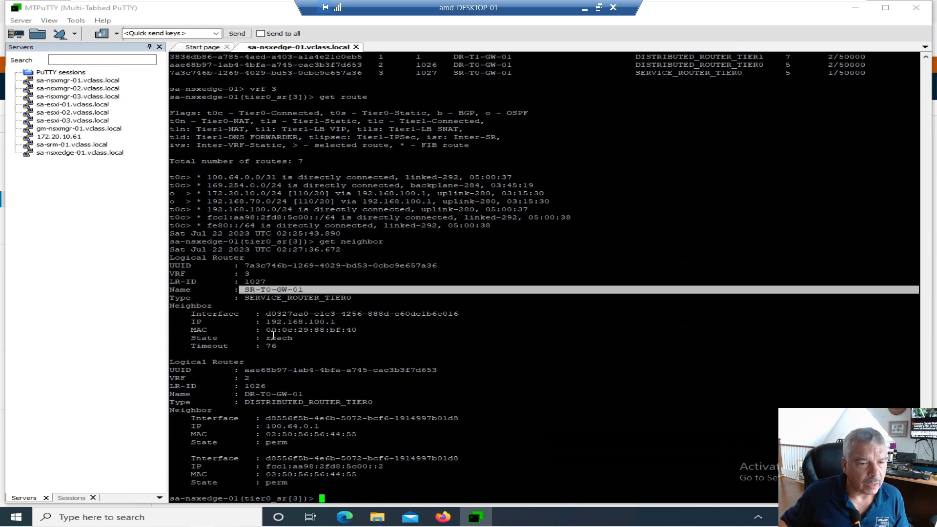
left_click_drag(266, 322, 338, 321)
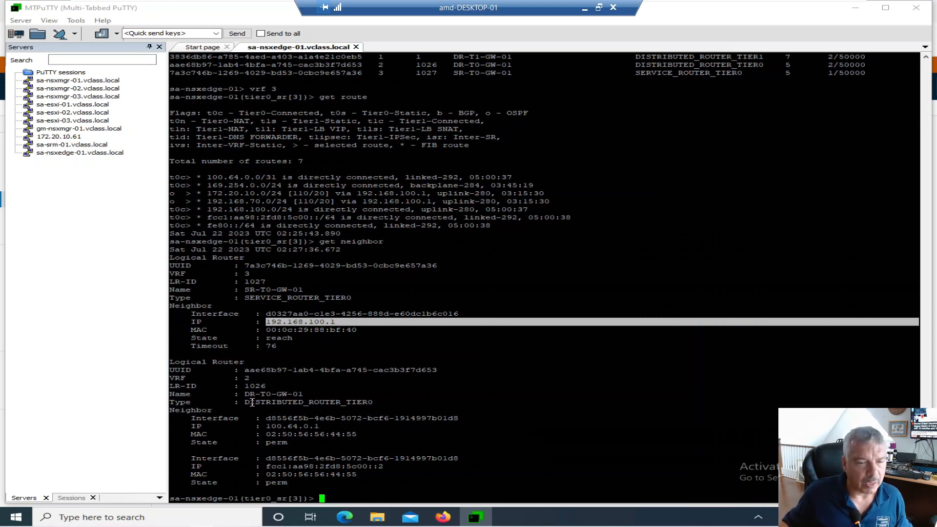
left_click_drag(239, 394, 302, 394)
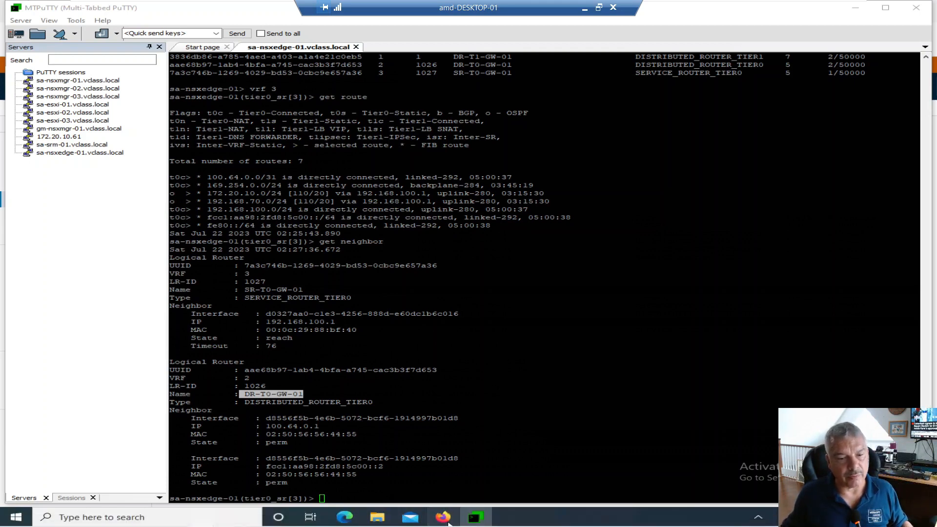
Switch to NSX in Firefox, start editing T0-GW-01, and open its list of route re-distribution entries.
left_click(449, 520)
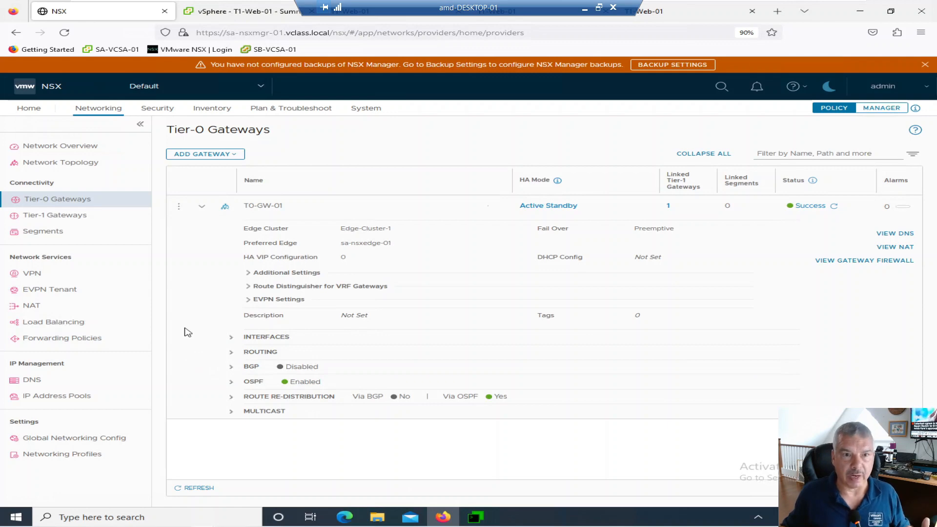
left_click(179, 206)
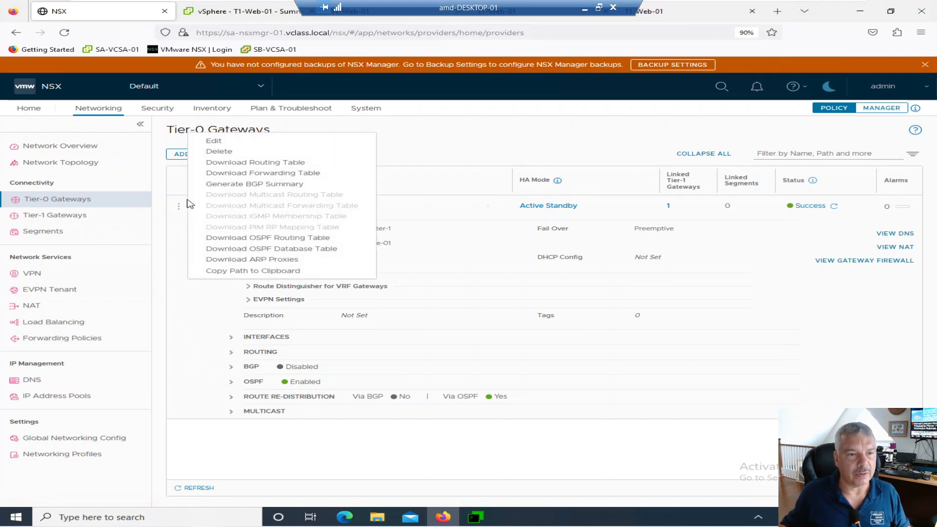
left_click(209, 143)
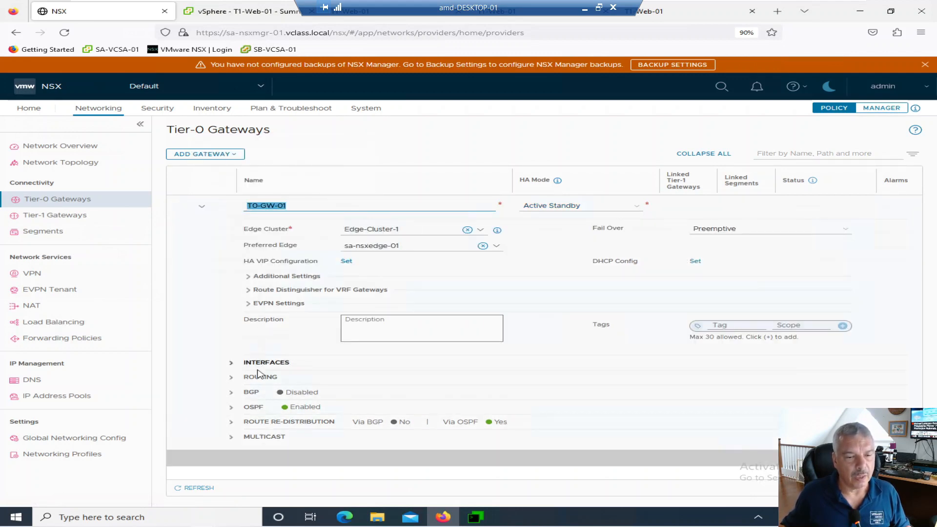
left_click(232, 423)
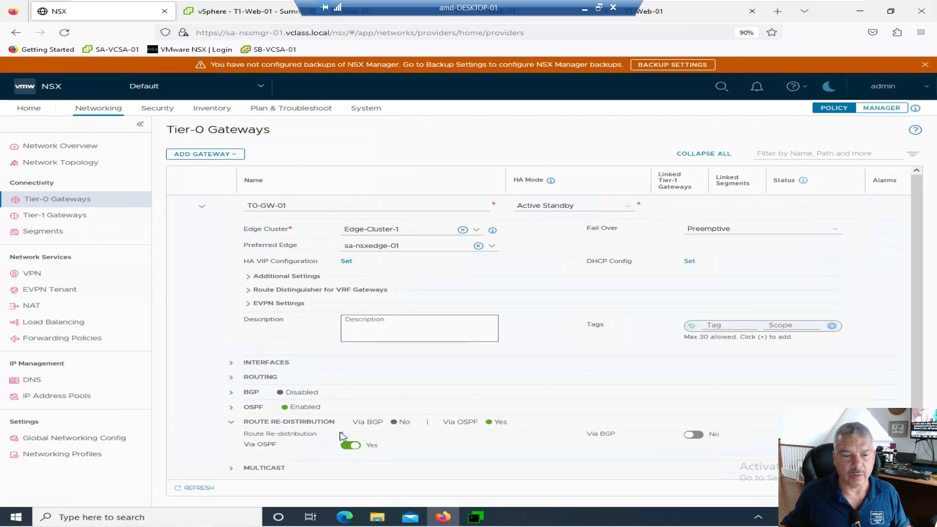
left_click(343, 436)
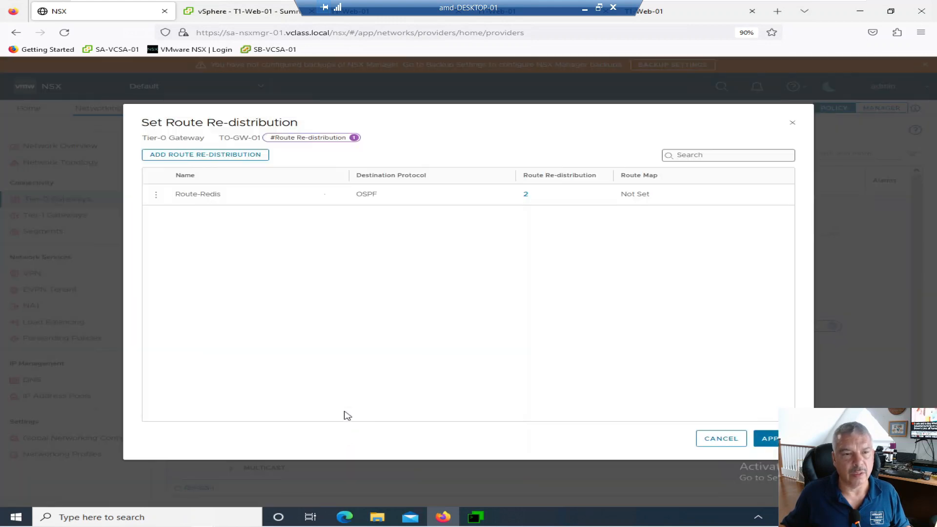
Edit the Route-Redis entry and add the advertised Tier-1 Connected Interfaces & Segments and Static Routes as re-distribution sources.
left_click(160, 194)
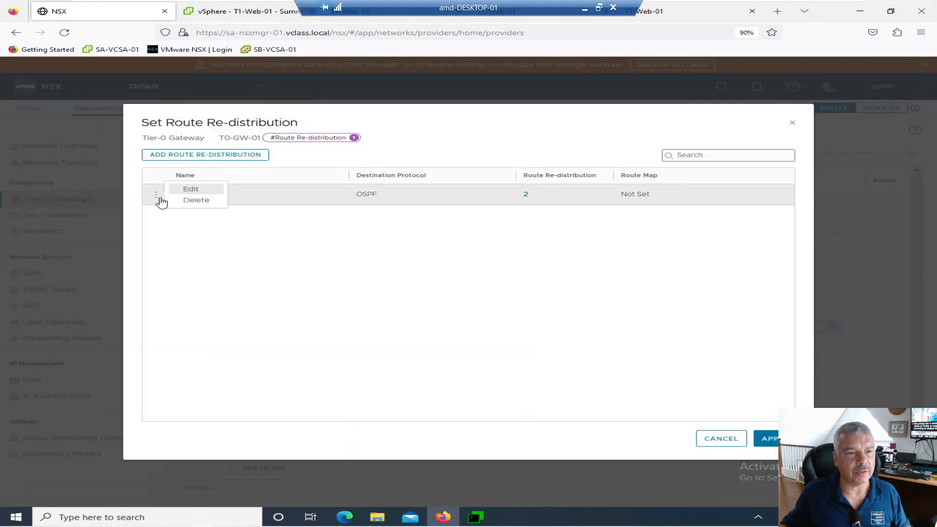
left_click(188, 188)
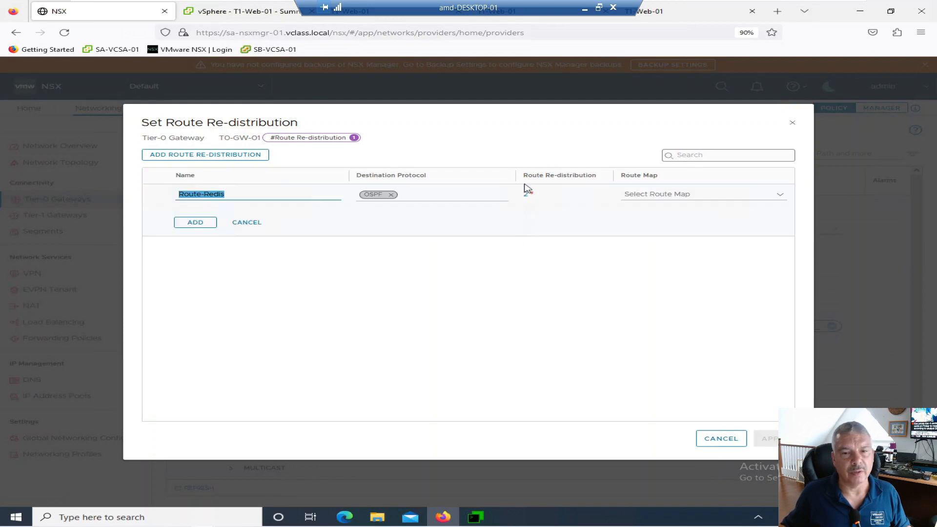
left_click(526, 196)
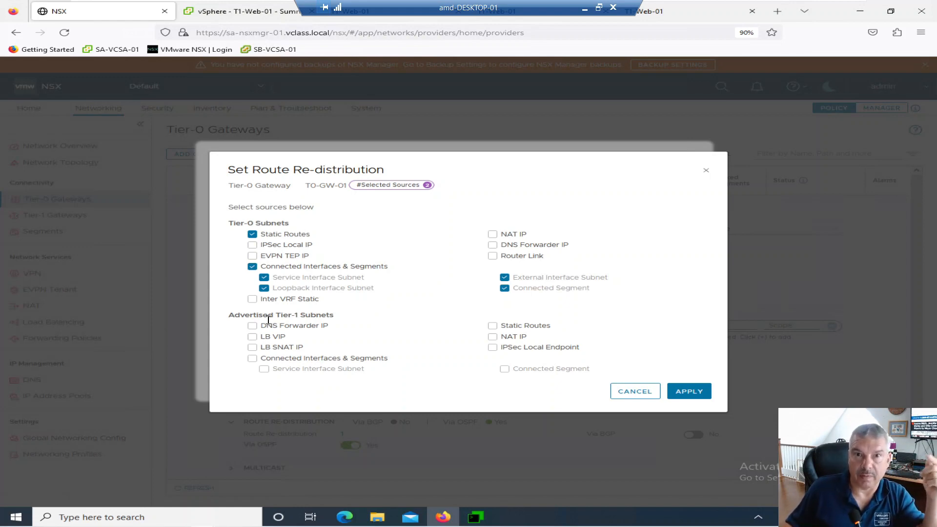
left_click(252, 359)
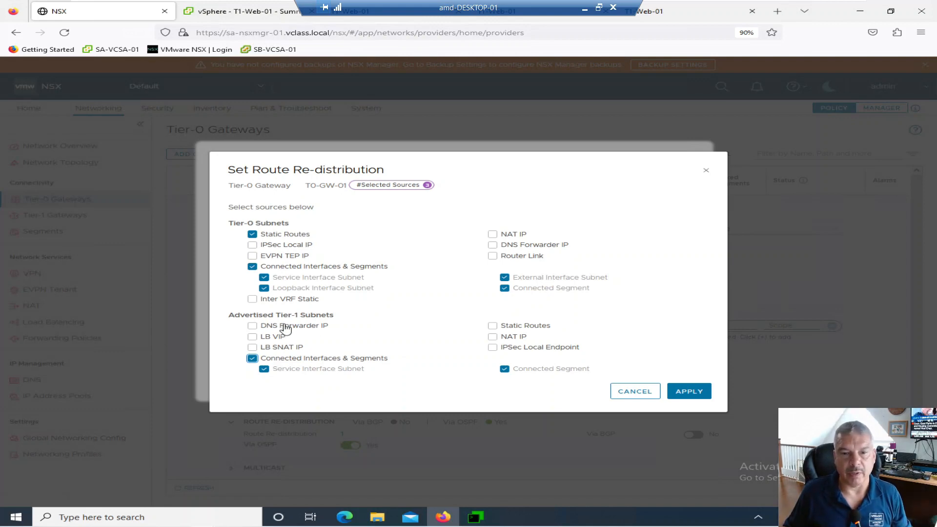
left_click(493, 326)
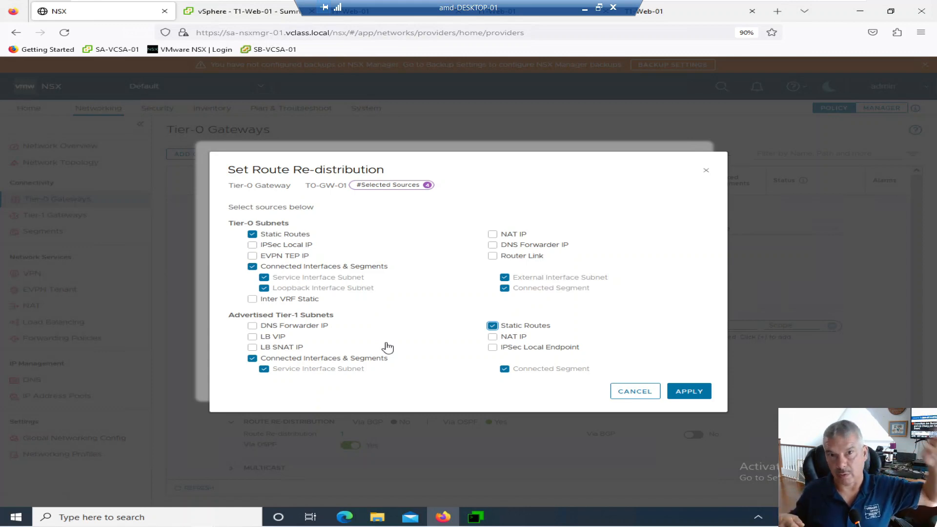
left_click(689, 390)
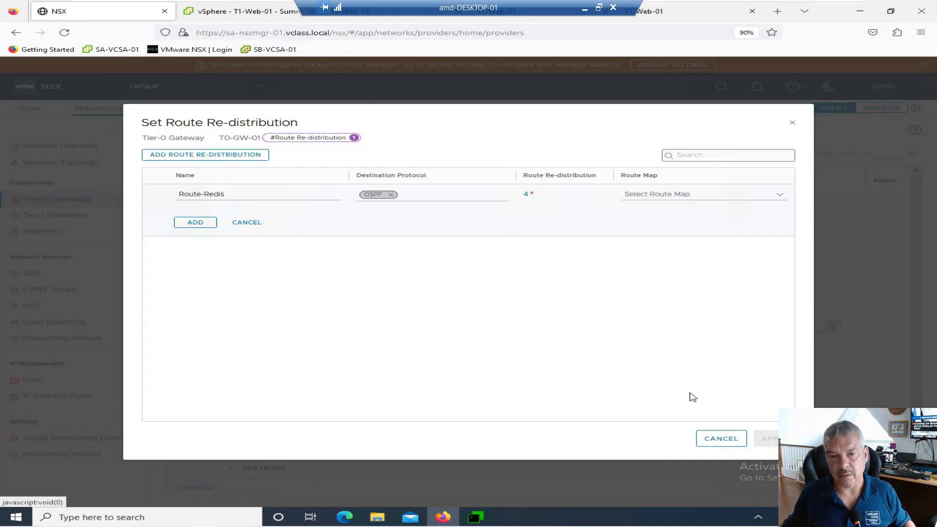
Apply the Route-Redis entry, save T0-GW-01's route re-distribution changes, and collapse the gateway's details.
left_click(207, 224)
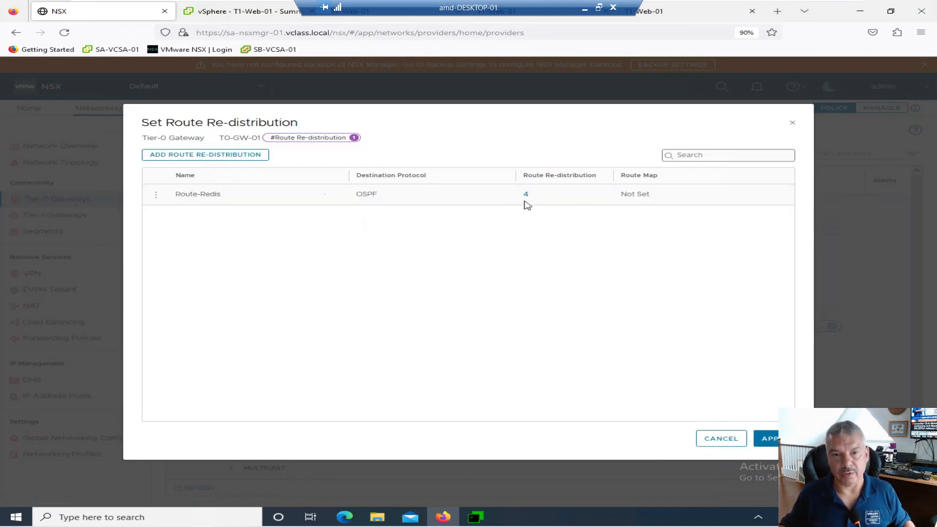
left_click(764, 438)
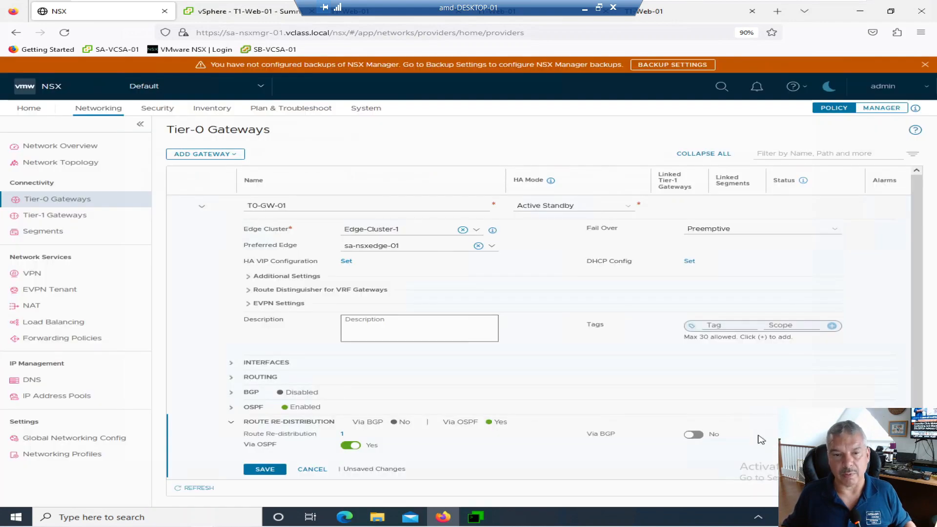
left_click(274, 463)
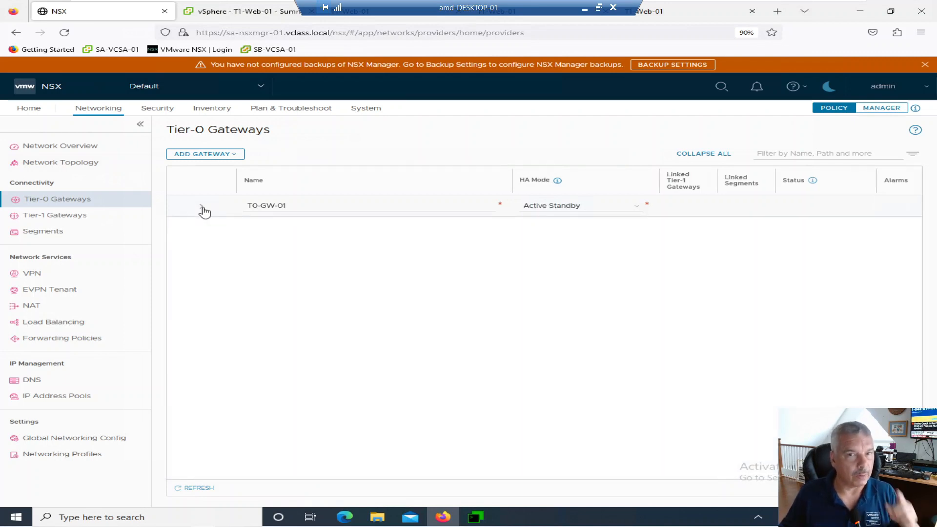
left_click(78, 217)
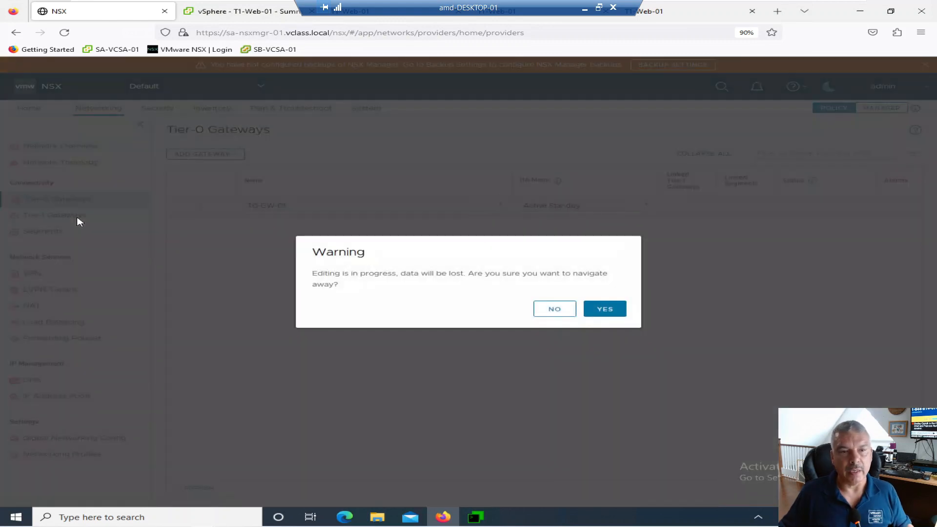
left_click(550, 309)
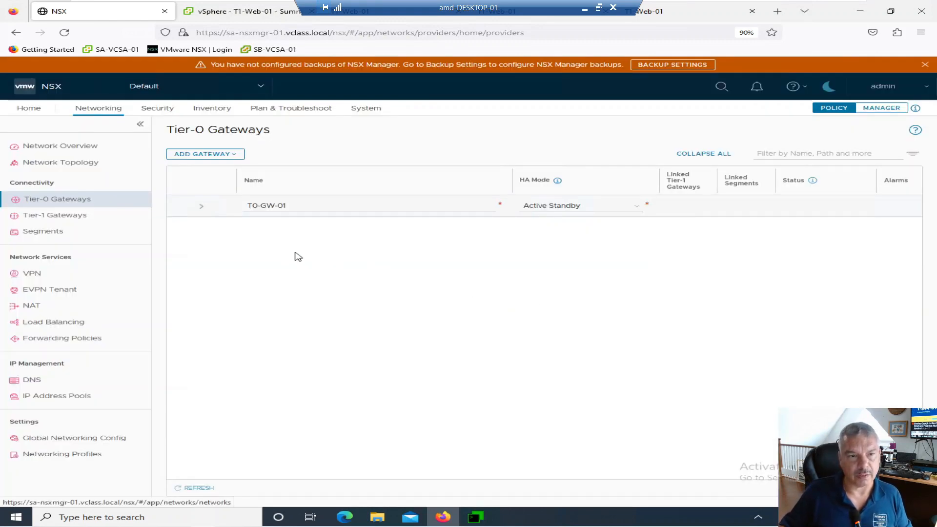
left_click(202, 207)
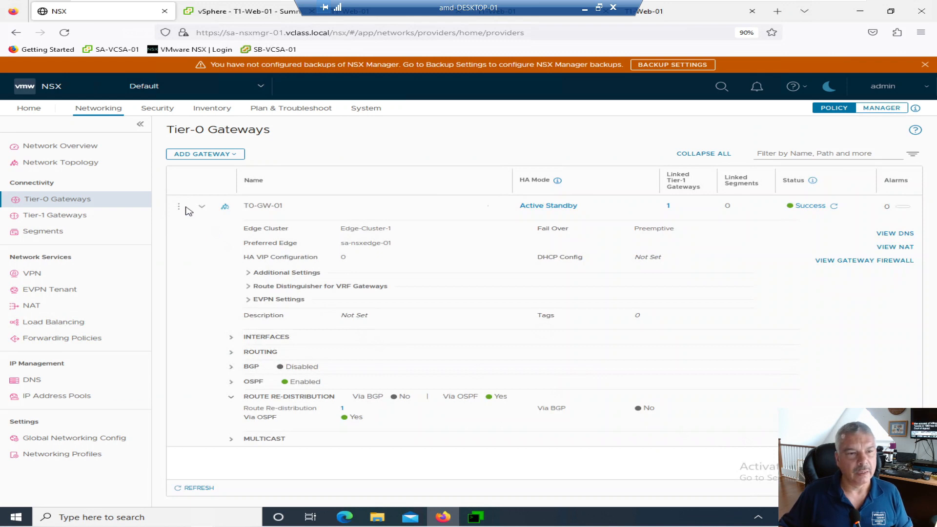
left_click(201, 209)
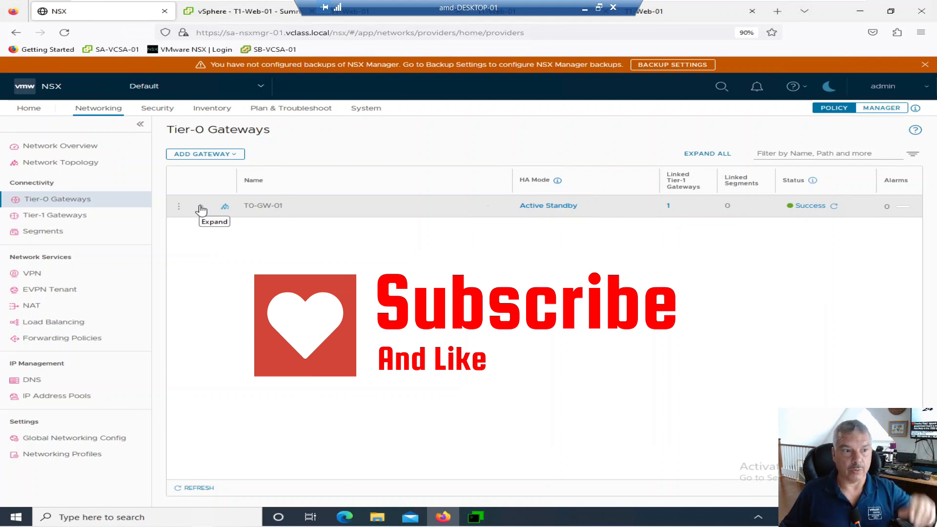
Enable route advertisement of All Connected Segments & Service Ports on Tier-1 gateway T1-GW-01, save it and finish editing.
left_click(84, 215)
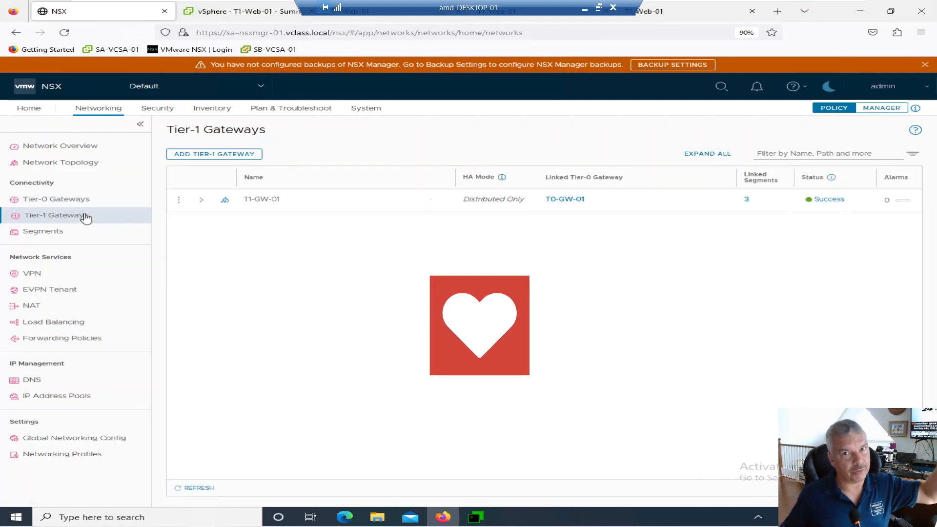
left_click(178, 201)
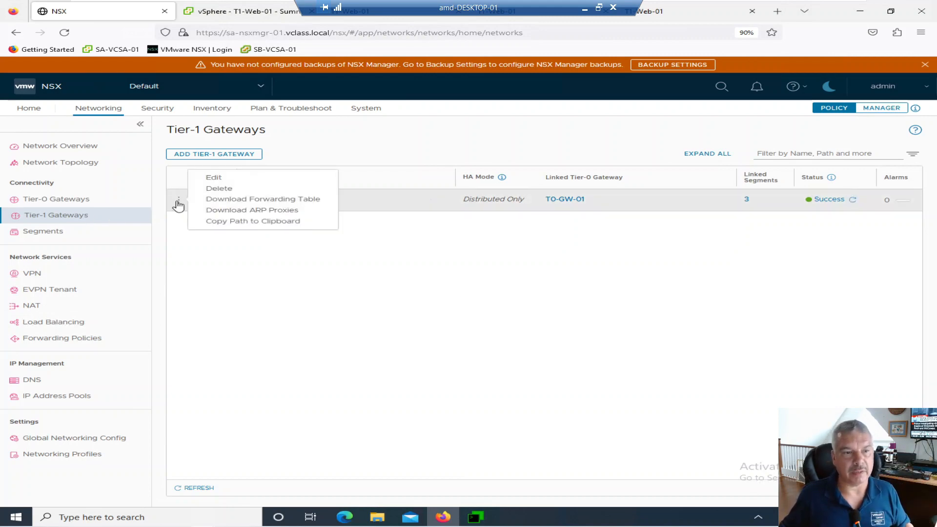
left_click(213, 179)
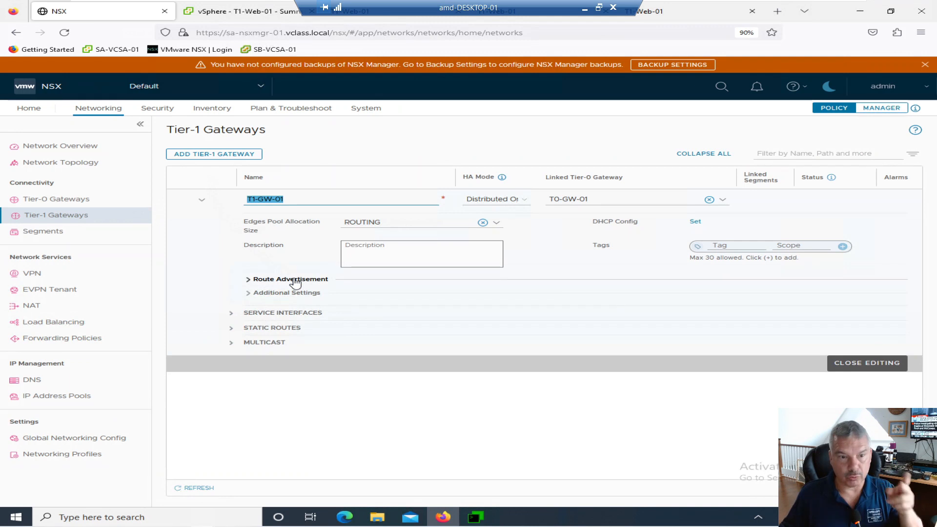
left_click(249, 280)
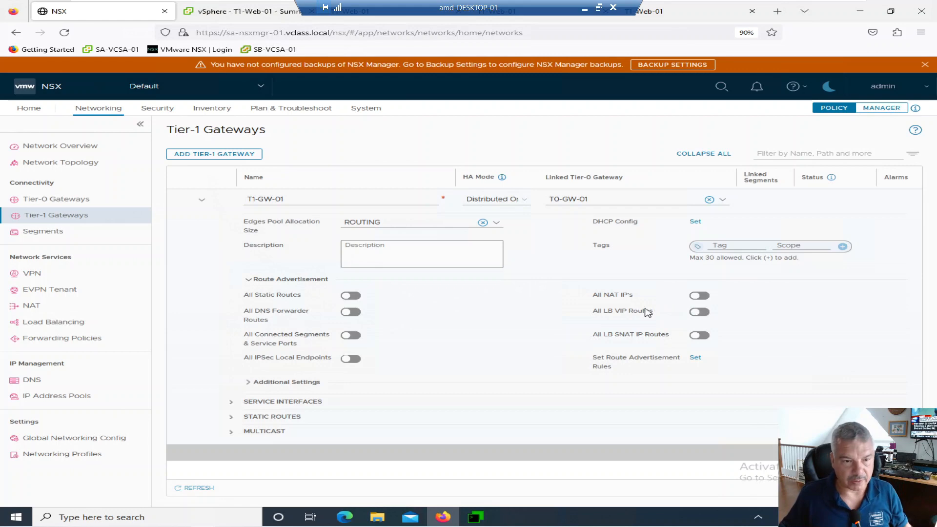
left_click(352, 336)
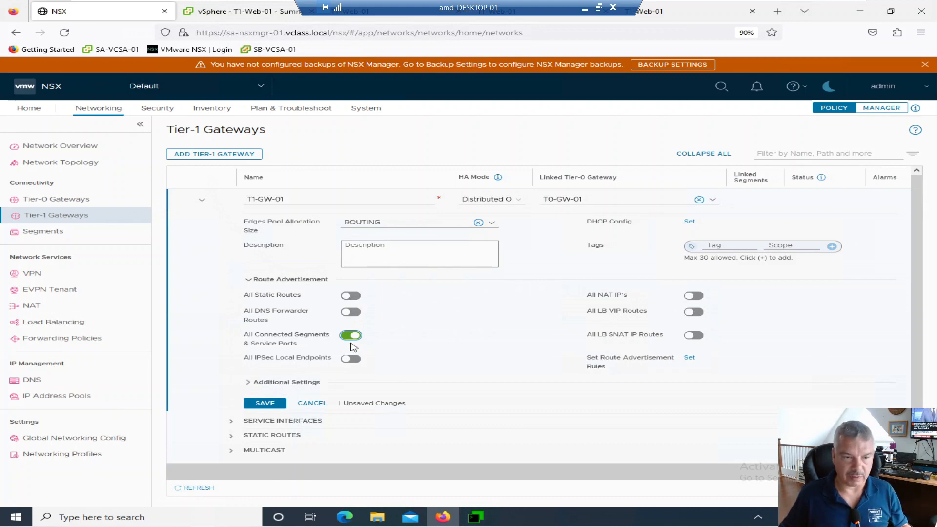
left_click(264, 403)
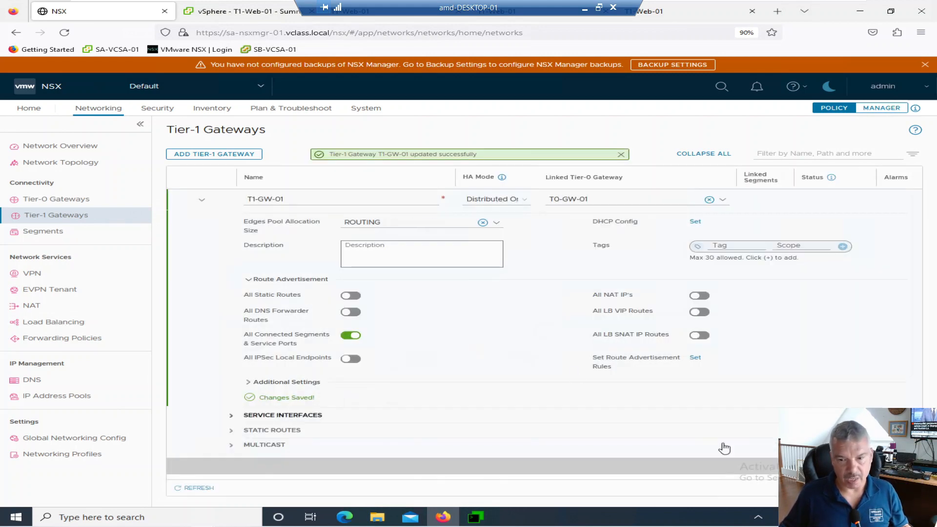
left_click(886, 466)
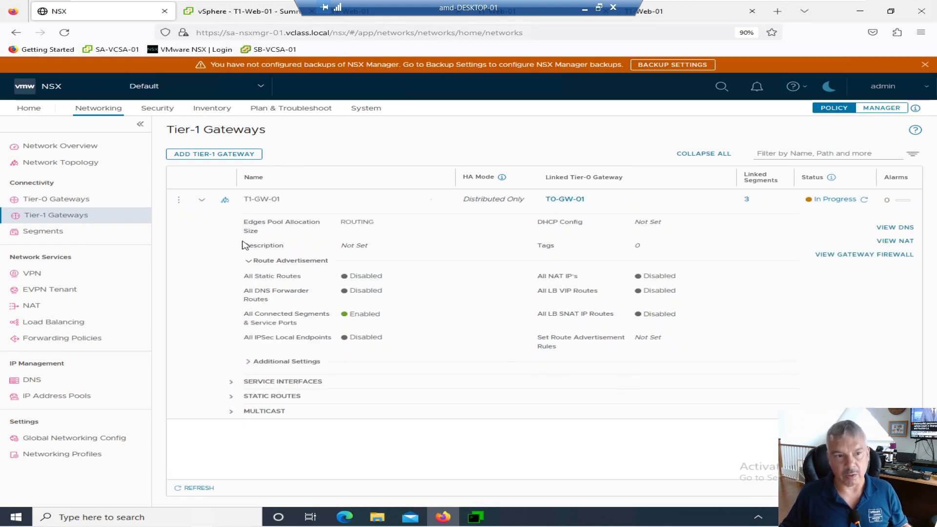
left_click(203, 204)
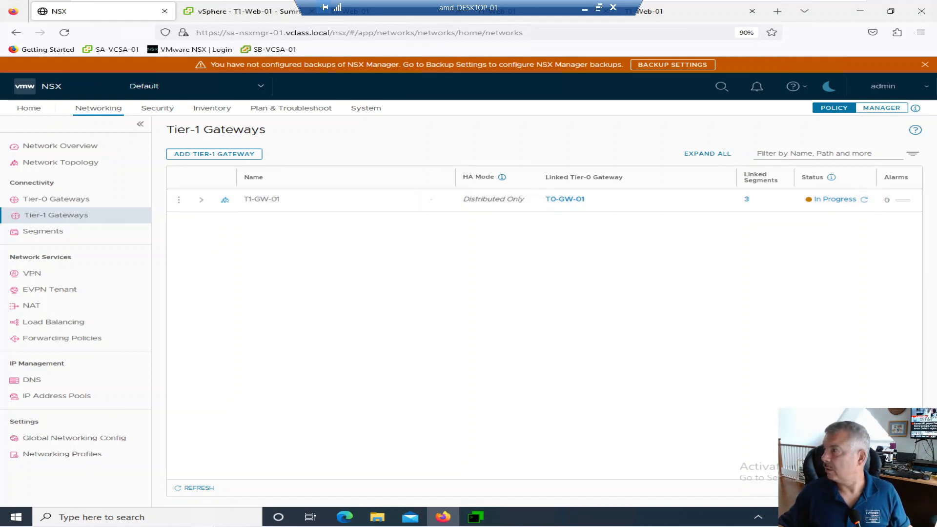
Switch to the VyOS console and display its routing table again with show ip route.
key("alt+Tab")
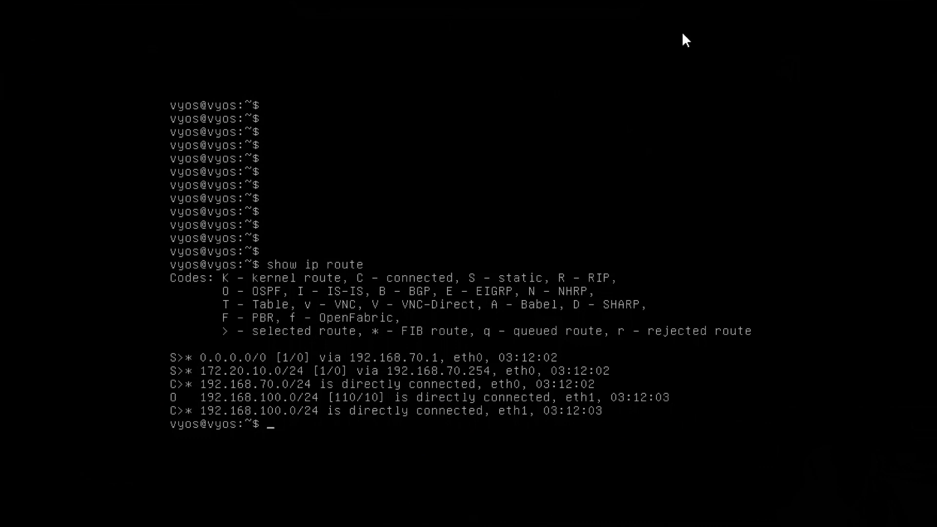
key("Up")
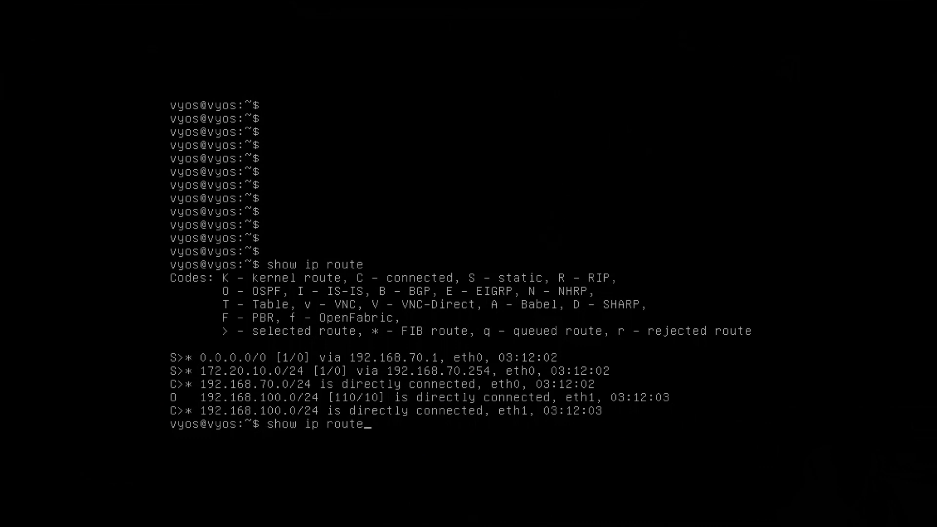
key("Return")
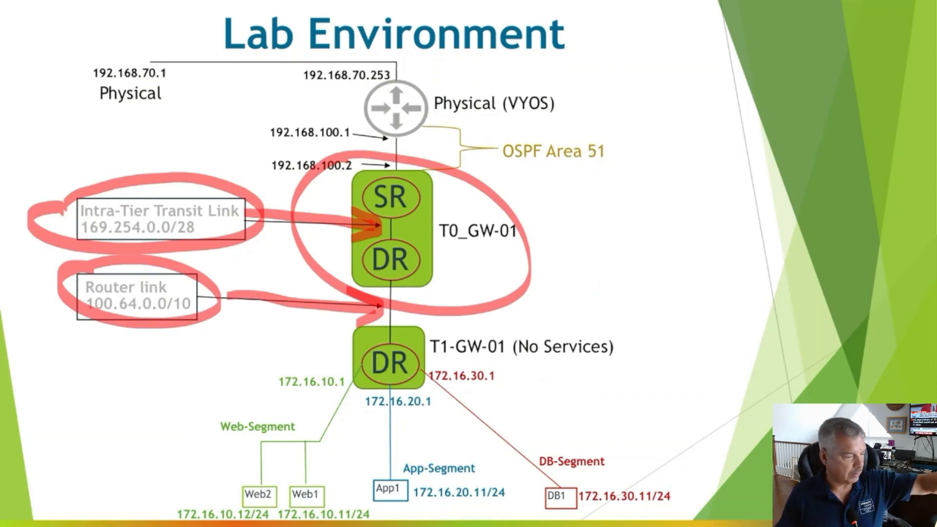
left_click_drag(748, 21, 746, 35)
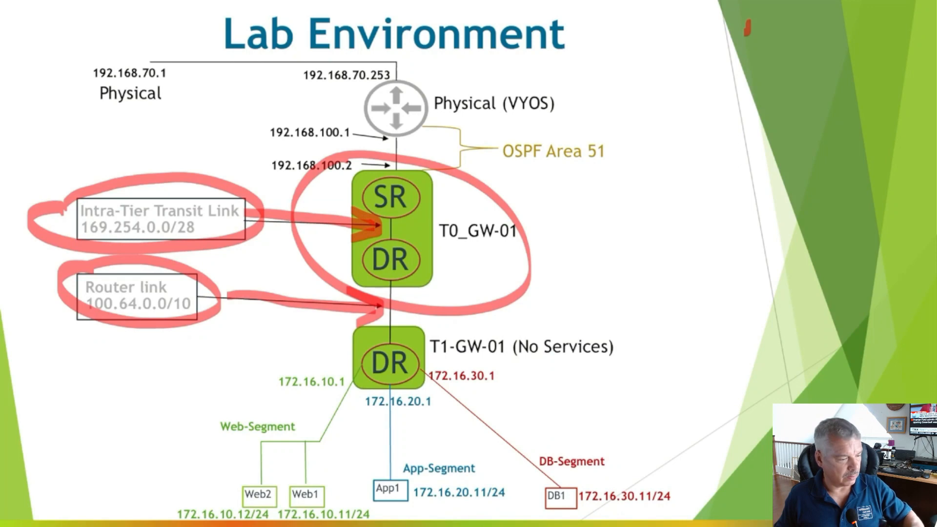
key("e")
mouse_move(350, 181)
left_mouse_down()
mouse_move(305, 149)
mouse_move(339, 187)
left_mouse_up()
left_click_drag(353, 146, 392, 170)
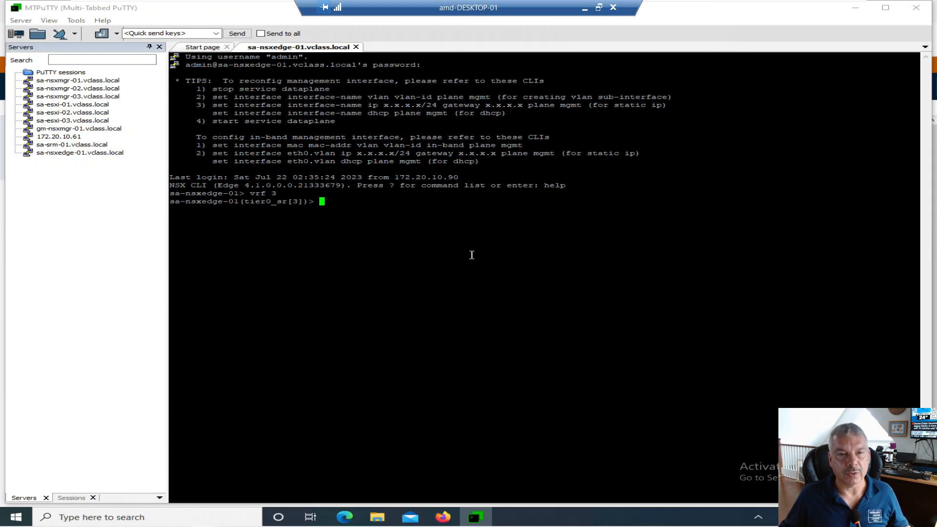
Run get route on the Tier-0 service router in MTPuTTY and highlight the 172.16.10.0/24, 172.16.20.0/24 and 172.16.30.0/24 networks.
type("get route")
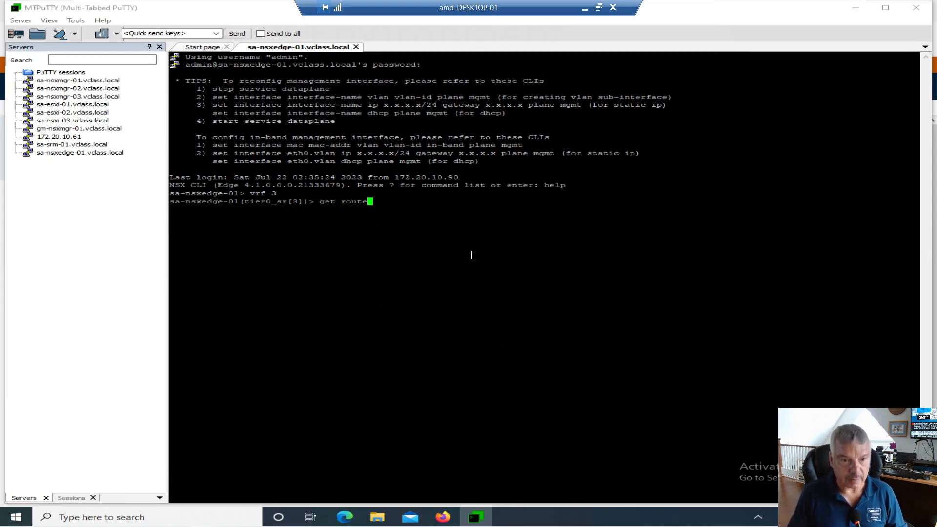
key("Return")
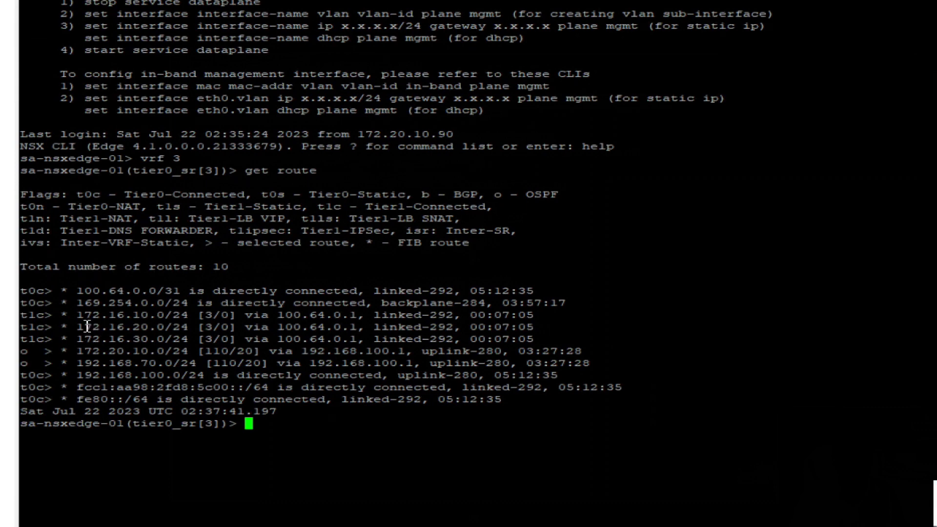
left_click_drag(78, 313, 190, 314)
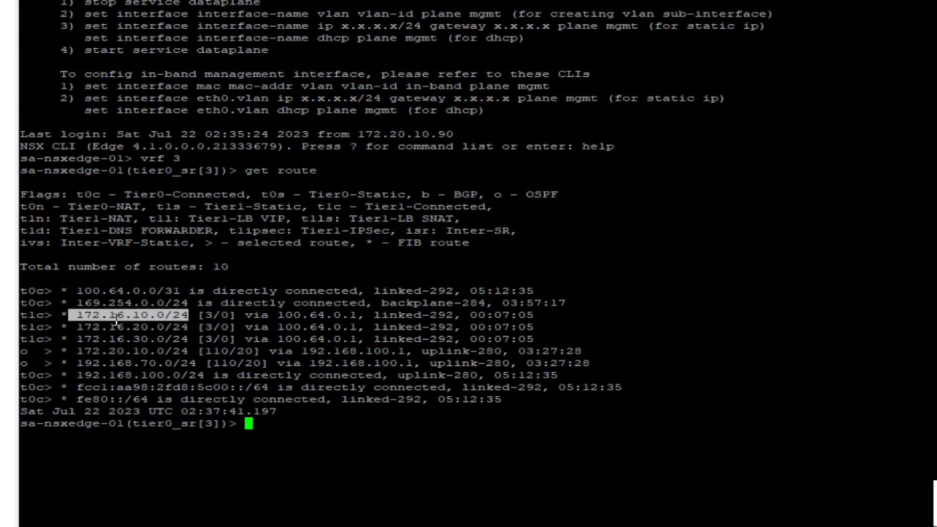
left_click(73, 330)
left_click_drag(74, 329, 168, 328)
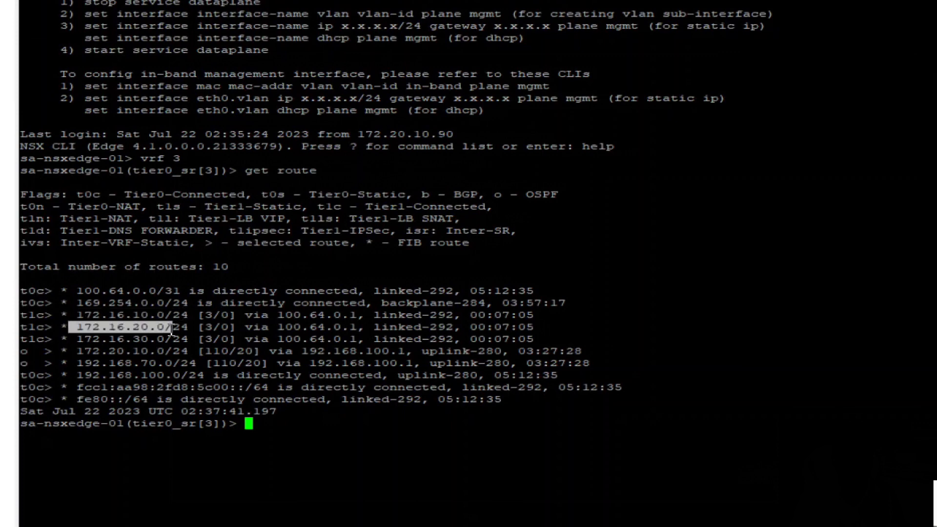
left_click_drag(78, 340, 162, 344)
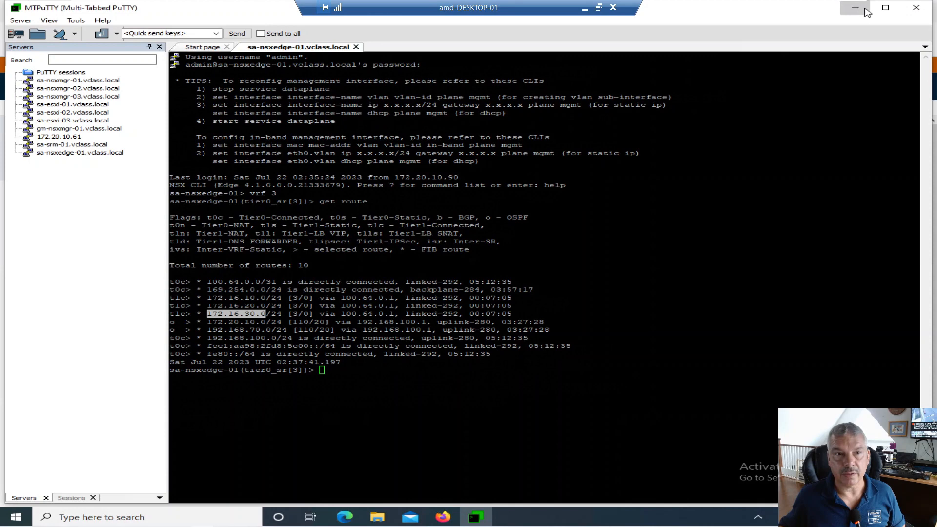
Minimize MTPuTTY, switch to the T1-Web-01 console in Firefox, and ping 192.168.70.1.
left_click(866, 11)
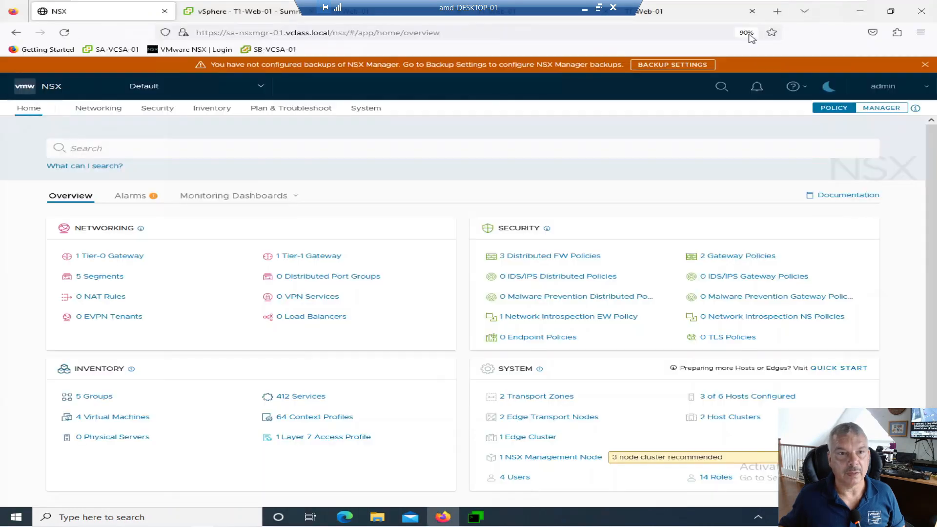
left_click(344, 18)
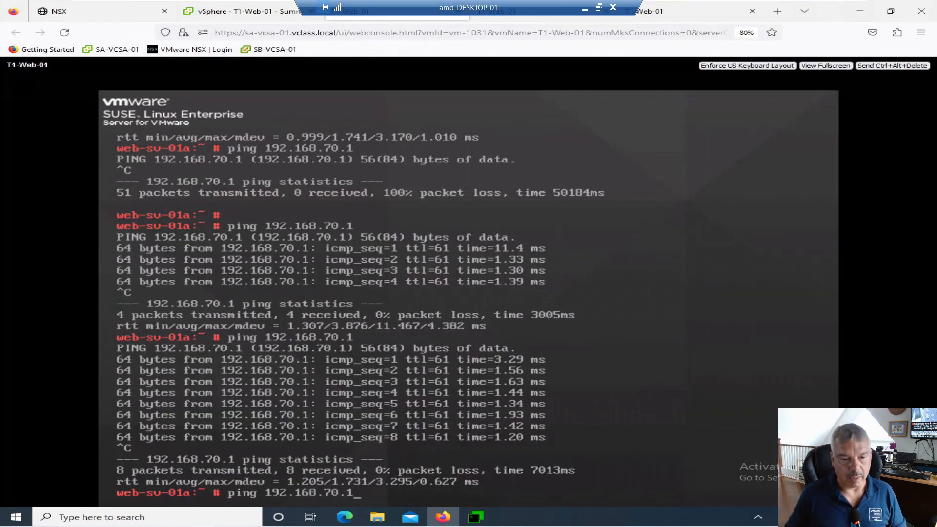
key("Return")
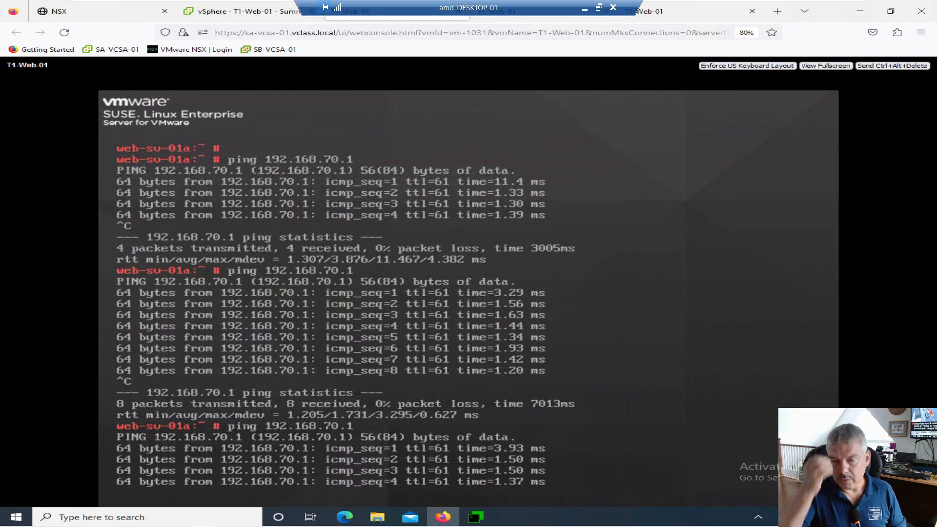
Close the extra T1-Web-01 console tab, return to NSX Manager and open its System section.
right_click(380, 22)
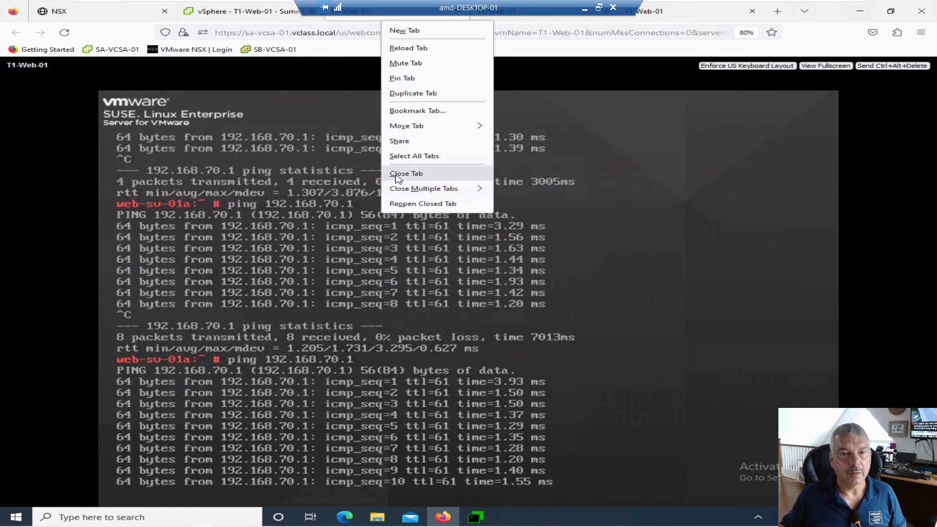
left_click(397, 173)
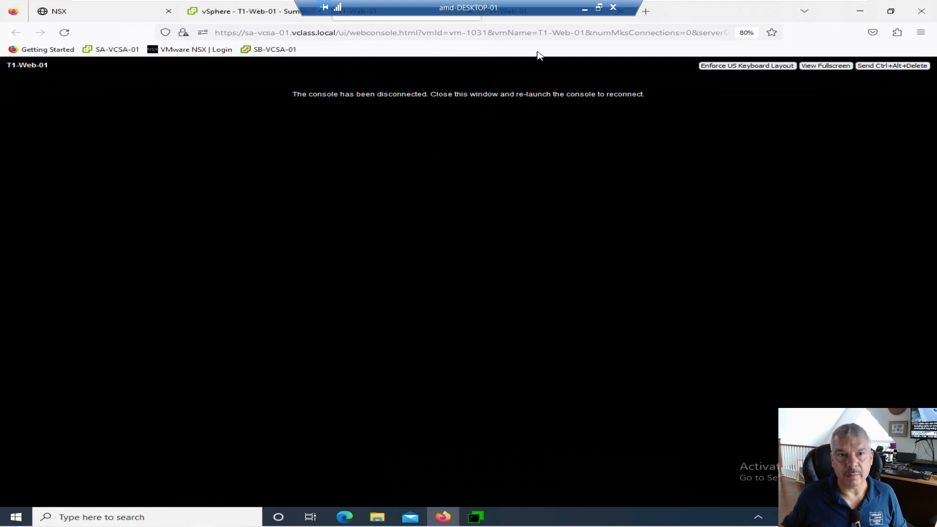
left_click(105, 19)
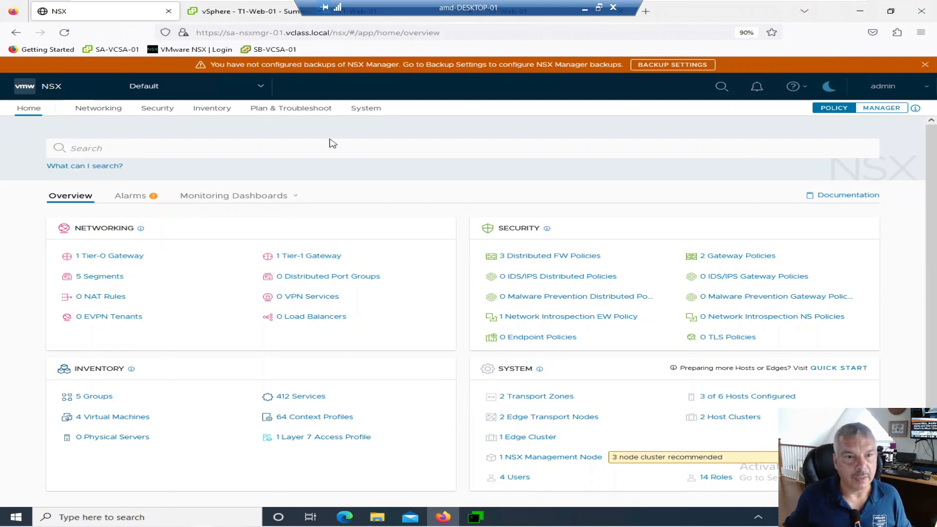
left_click(365, 109)
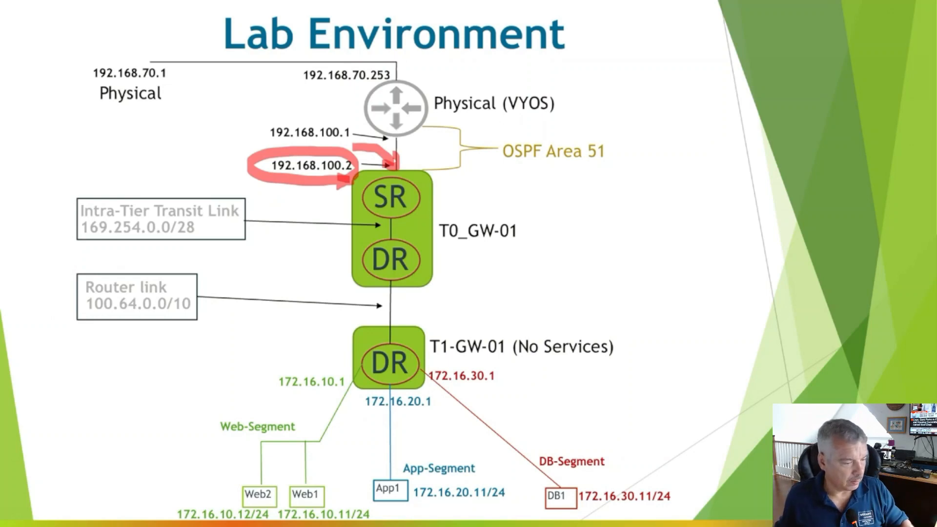
key("e")
left_click_drag(513, 245, 456, 245)
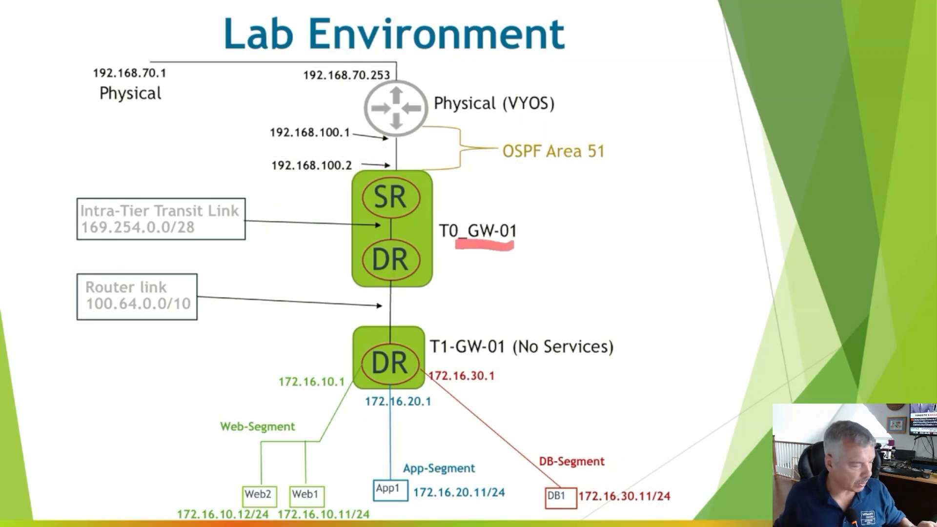
mouse_move(534, 167)
left_mouse_down()
mouse_move(547, 295)
mouse_move(437, 290)
mouse_move(294, 220)
mouse_move(314, 159)
mouse_move(536, 166)
left_mouse_up()
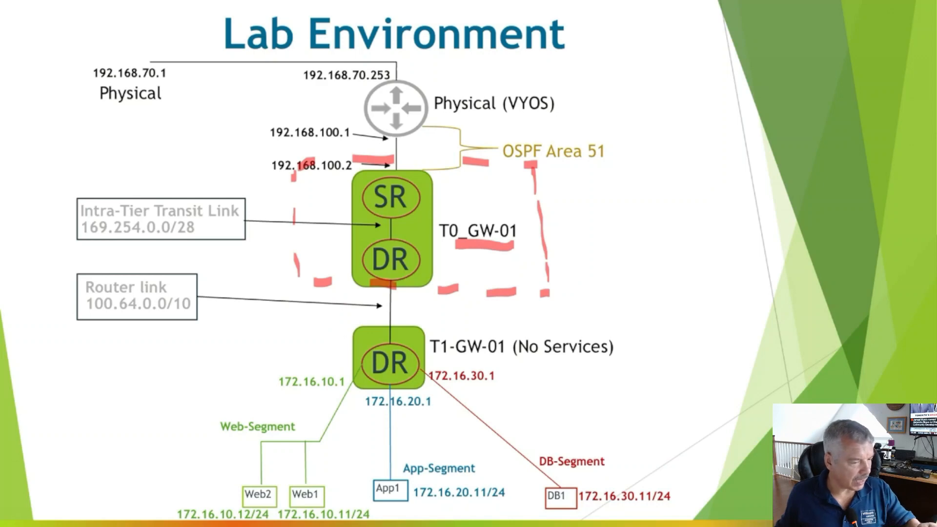
key("e")
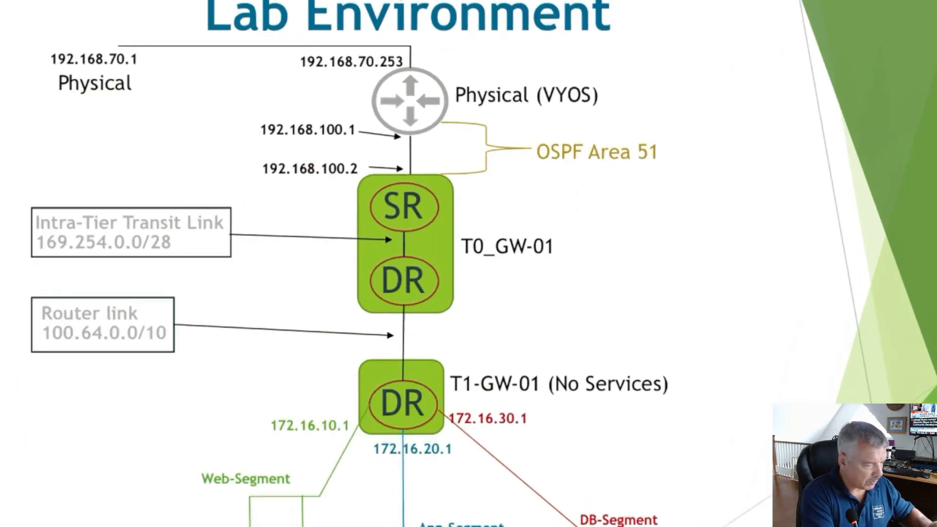
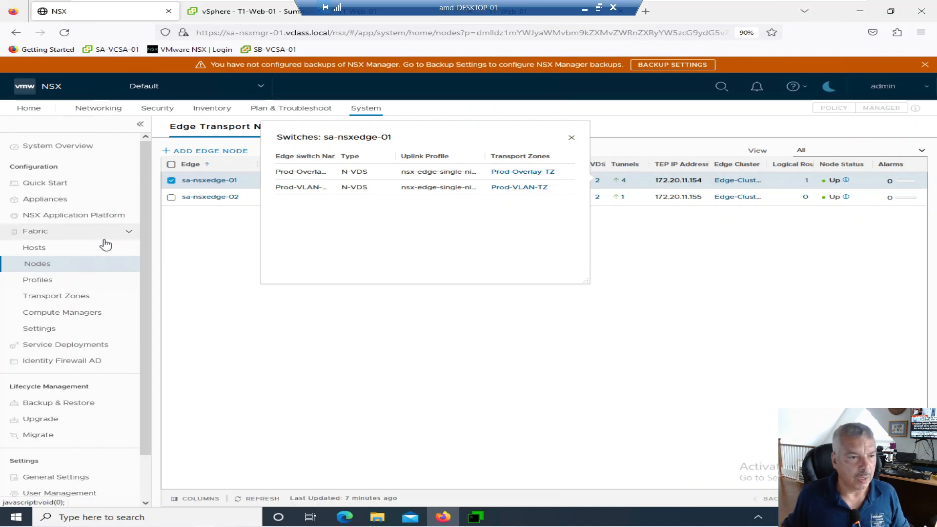
Expand SA-Cluster-01 under the fabric hosts and review the overview and monitoring details of sa-esxi-01.vclass.local.
left_click(41, 251)
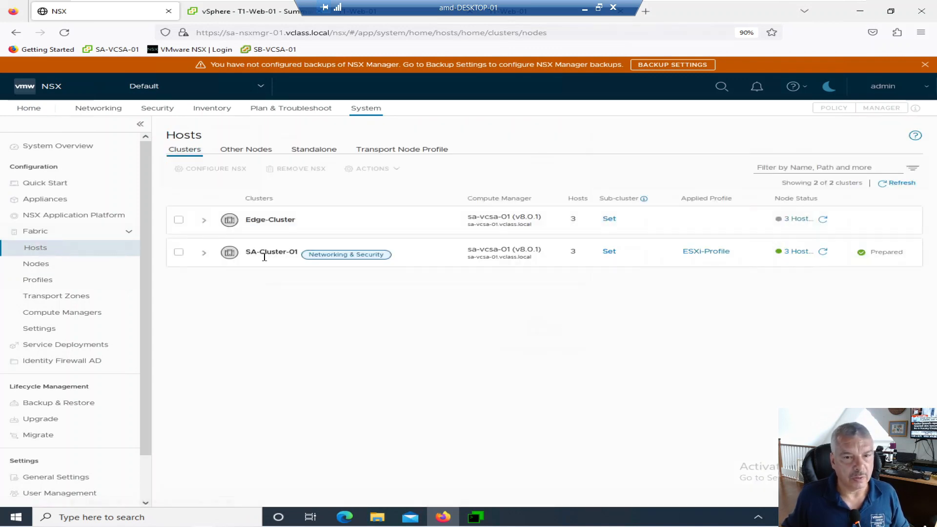
left_click(204, 253)
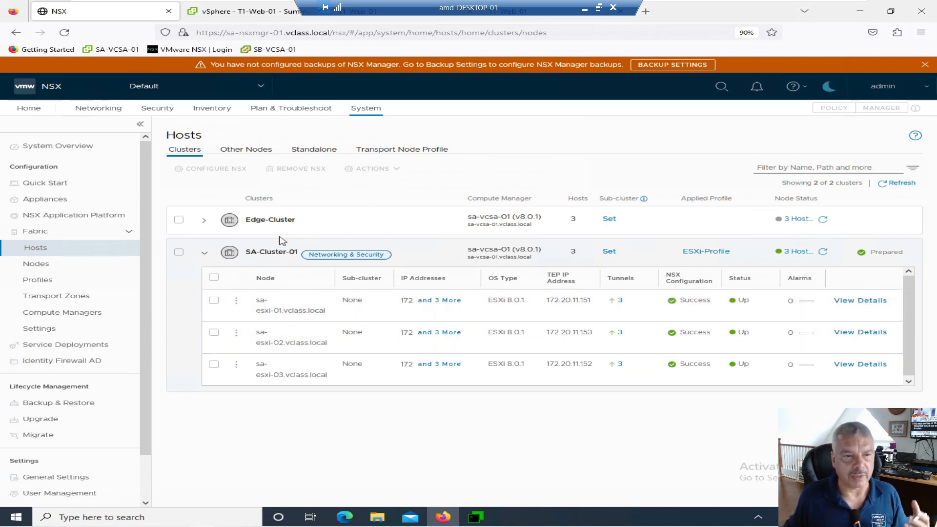
left_click(860, 304)
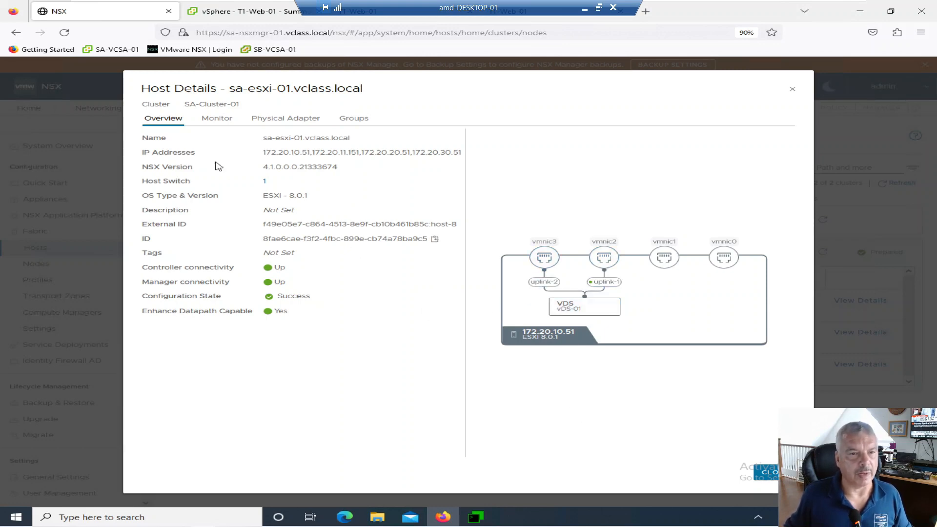
left_click(216, 119)
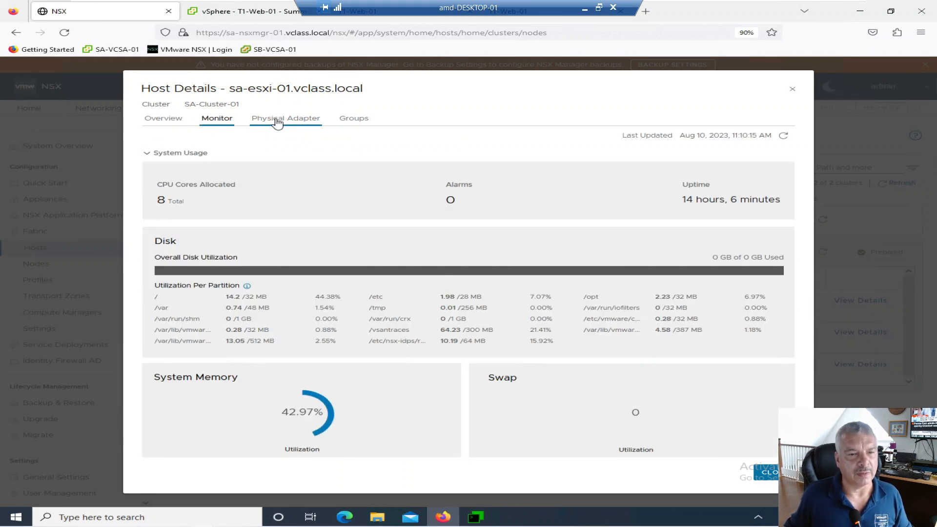
left_click(766, 472)
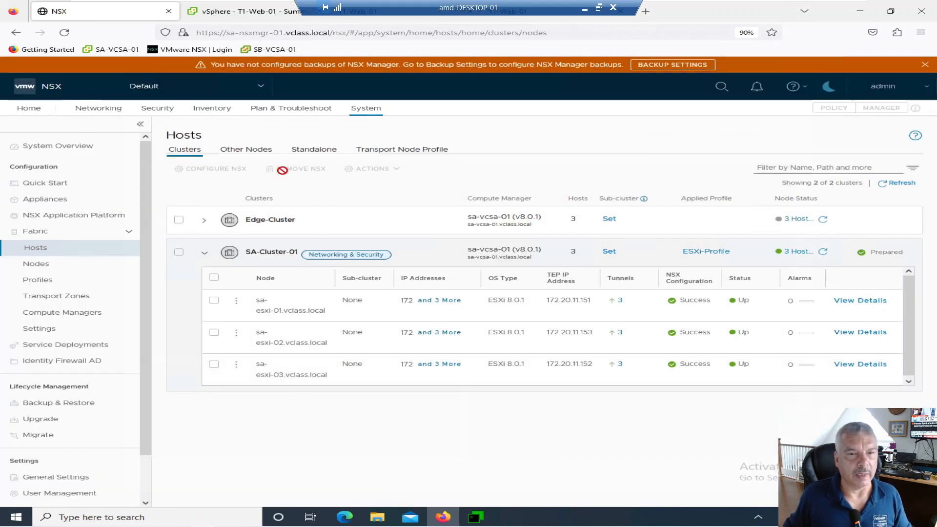
Review the host switch configuration of the ESXi-Profile transport node profile.
left_click(378, 152)
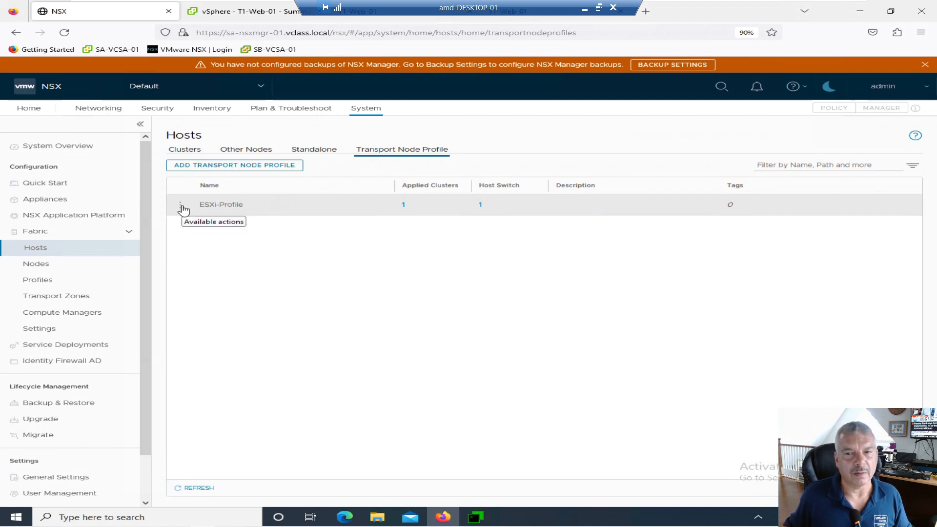
left_click(480, 206)
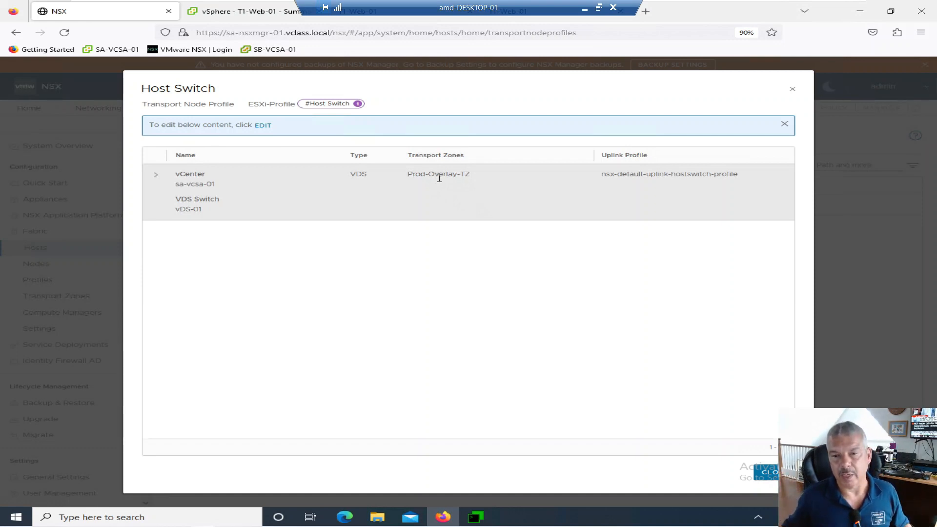
left_click(767, 474)
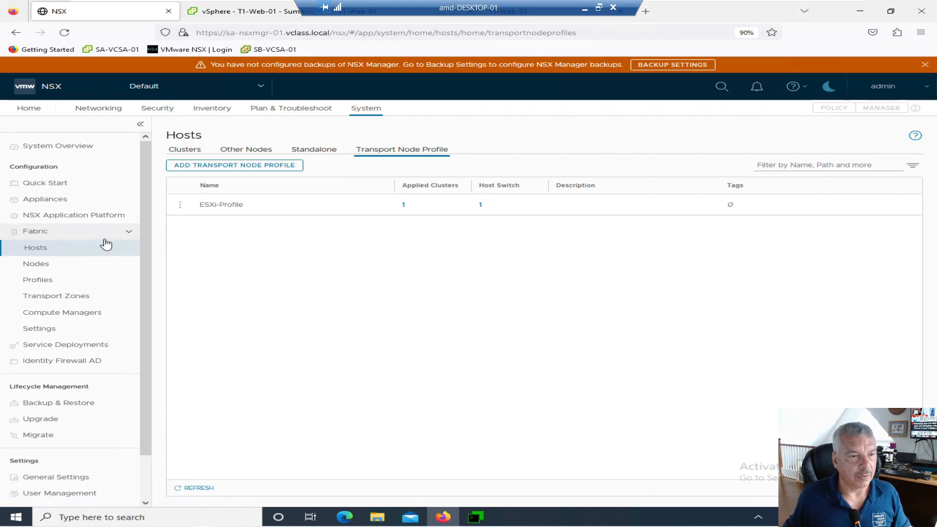
Open Tier-0 gateway T0-GW-01 for editing and expand its OSPF settings.
left_click(103, 110)
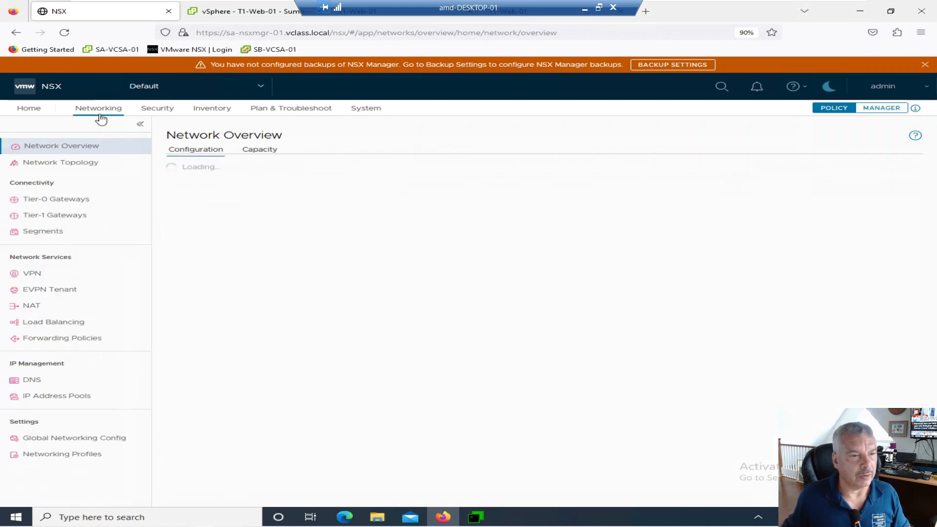
left_click(58, 197)
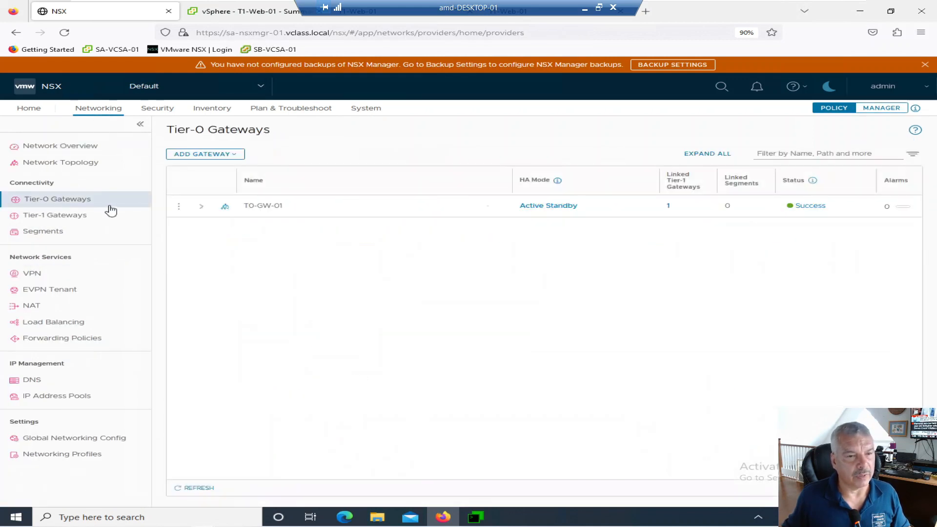
left_click(178, 206)
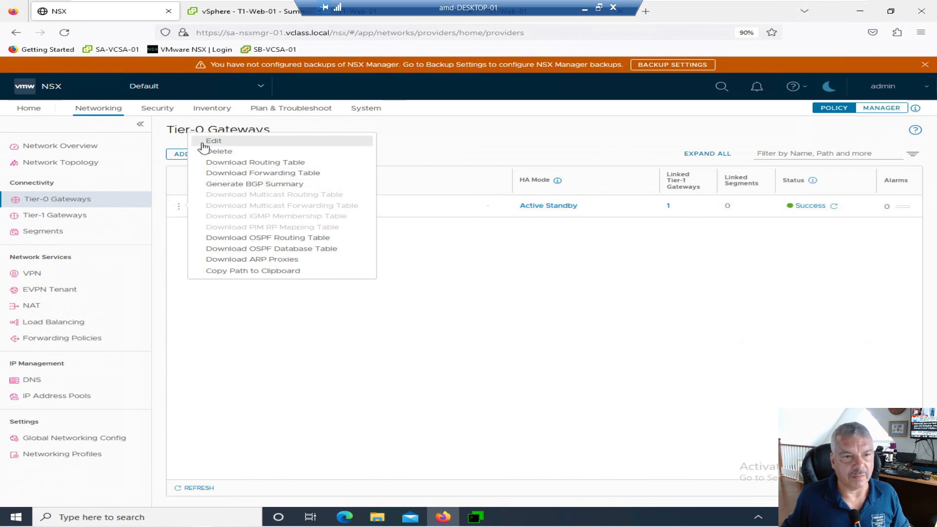
left_click(211, 141)
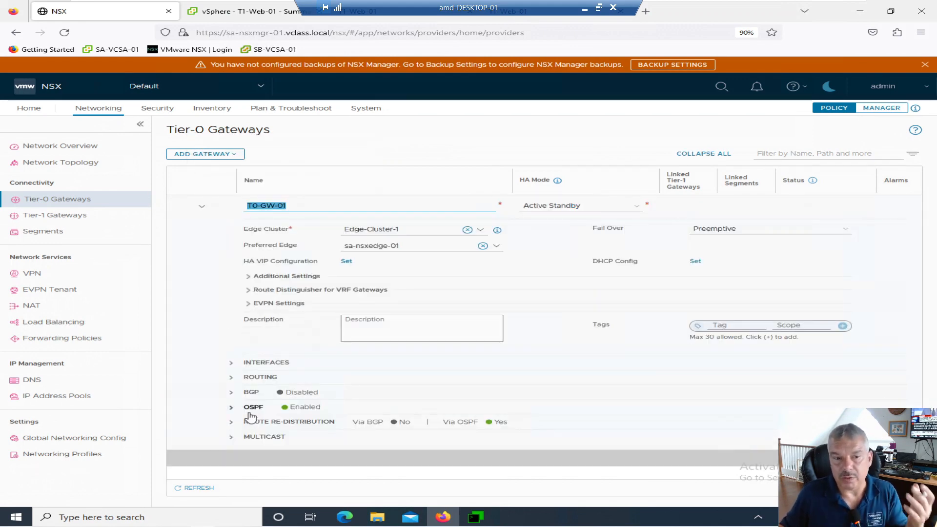
left_click(231, 410)
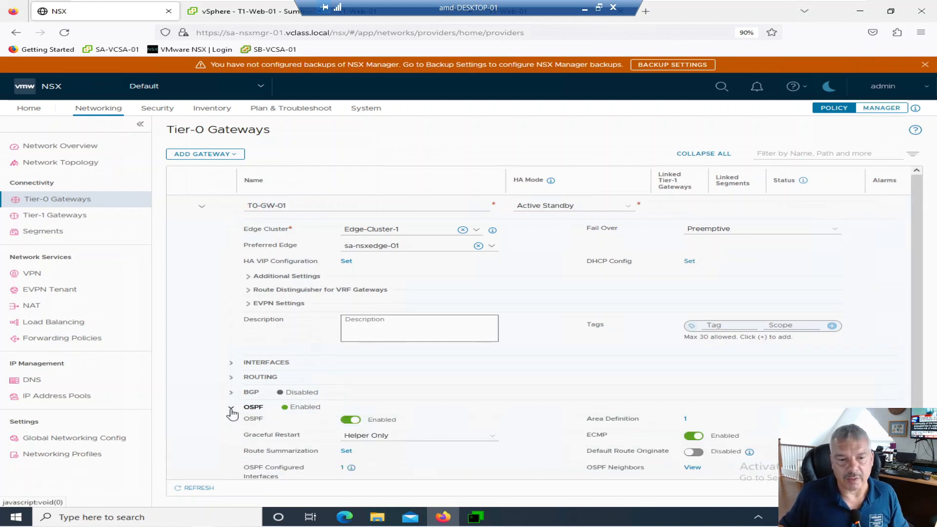
scroll(487, 429, "down", 2)
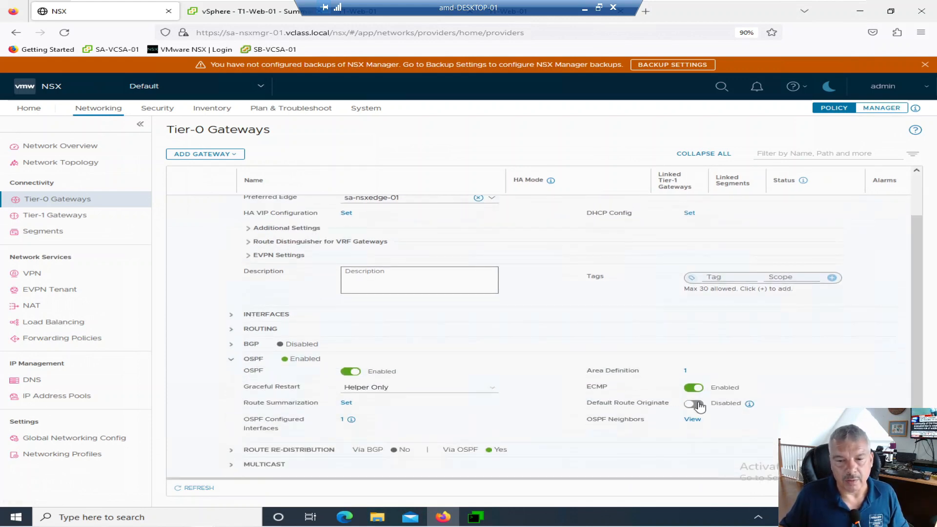
Examine the details of Interface-1 among T0-GW-01's OSPF configured interfaces.
left_click(345, 421)
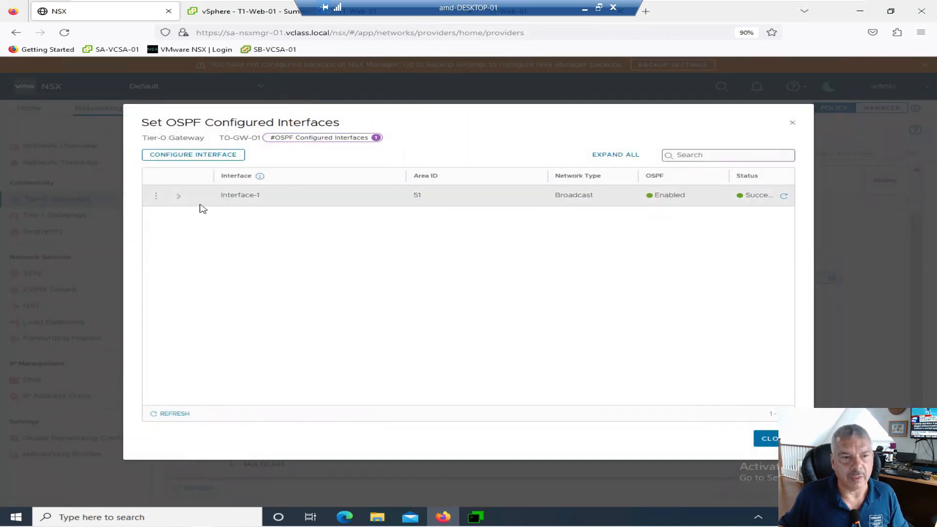
left_click(179, 196)
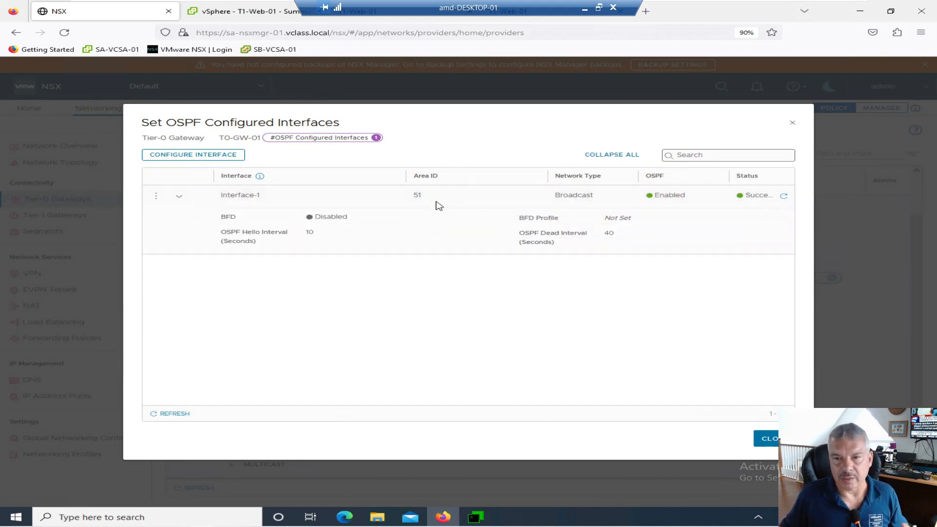
left_click(768, 439)
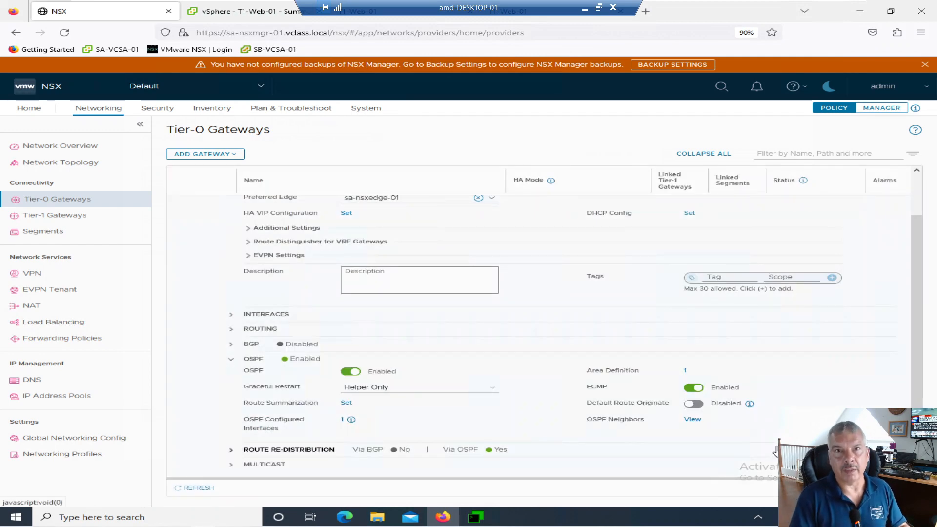